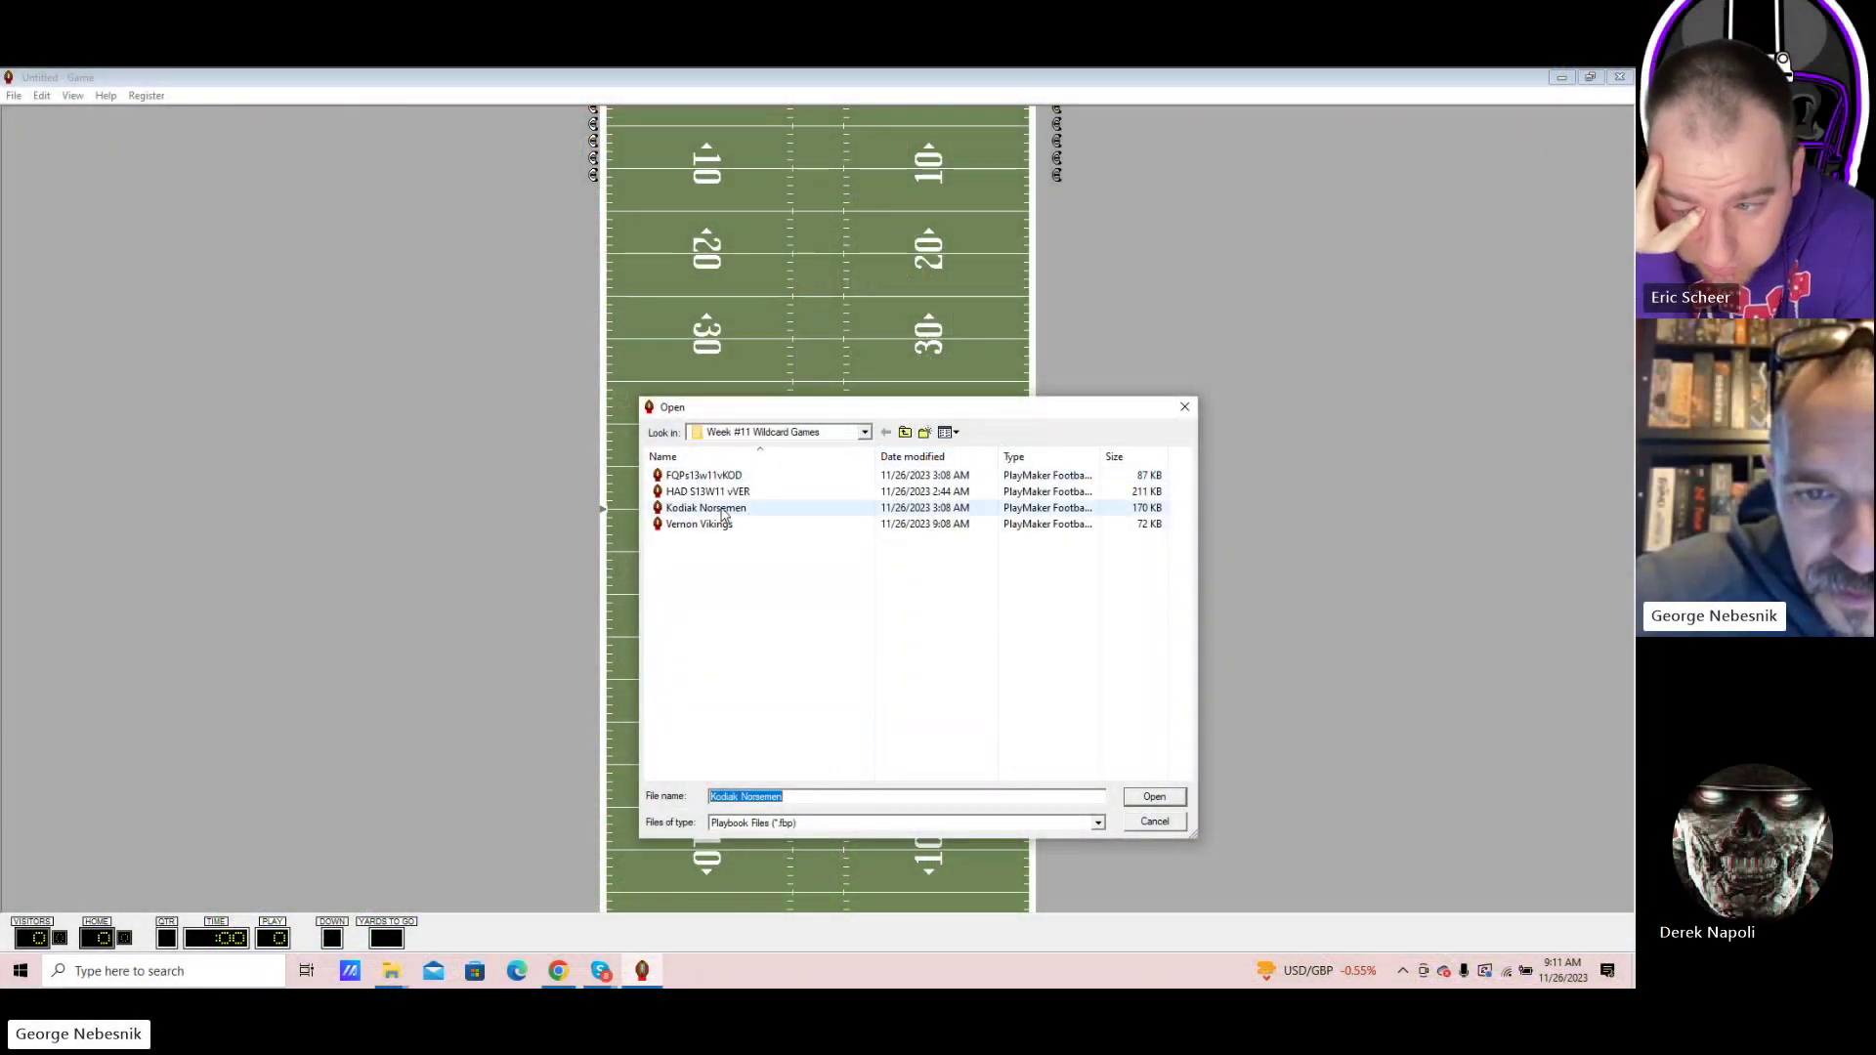
# Load the Kodiak Norsemen playbook as the opponent and start the game from Options
pyautogui.doubleClick(733, 508)
pyautogui.click(749, 582)
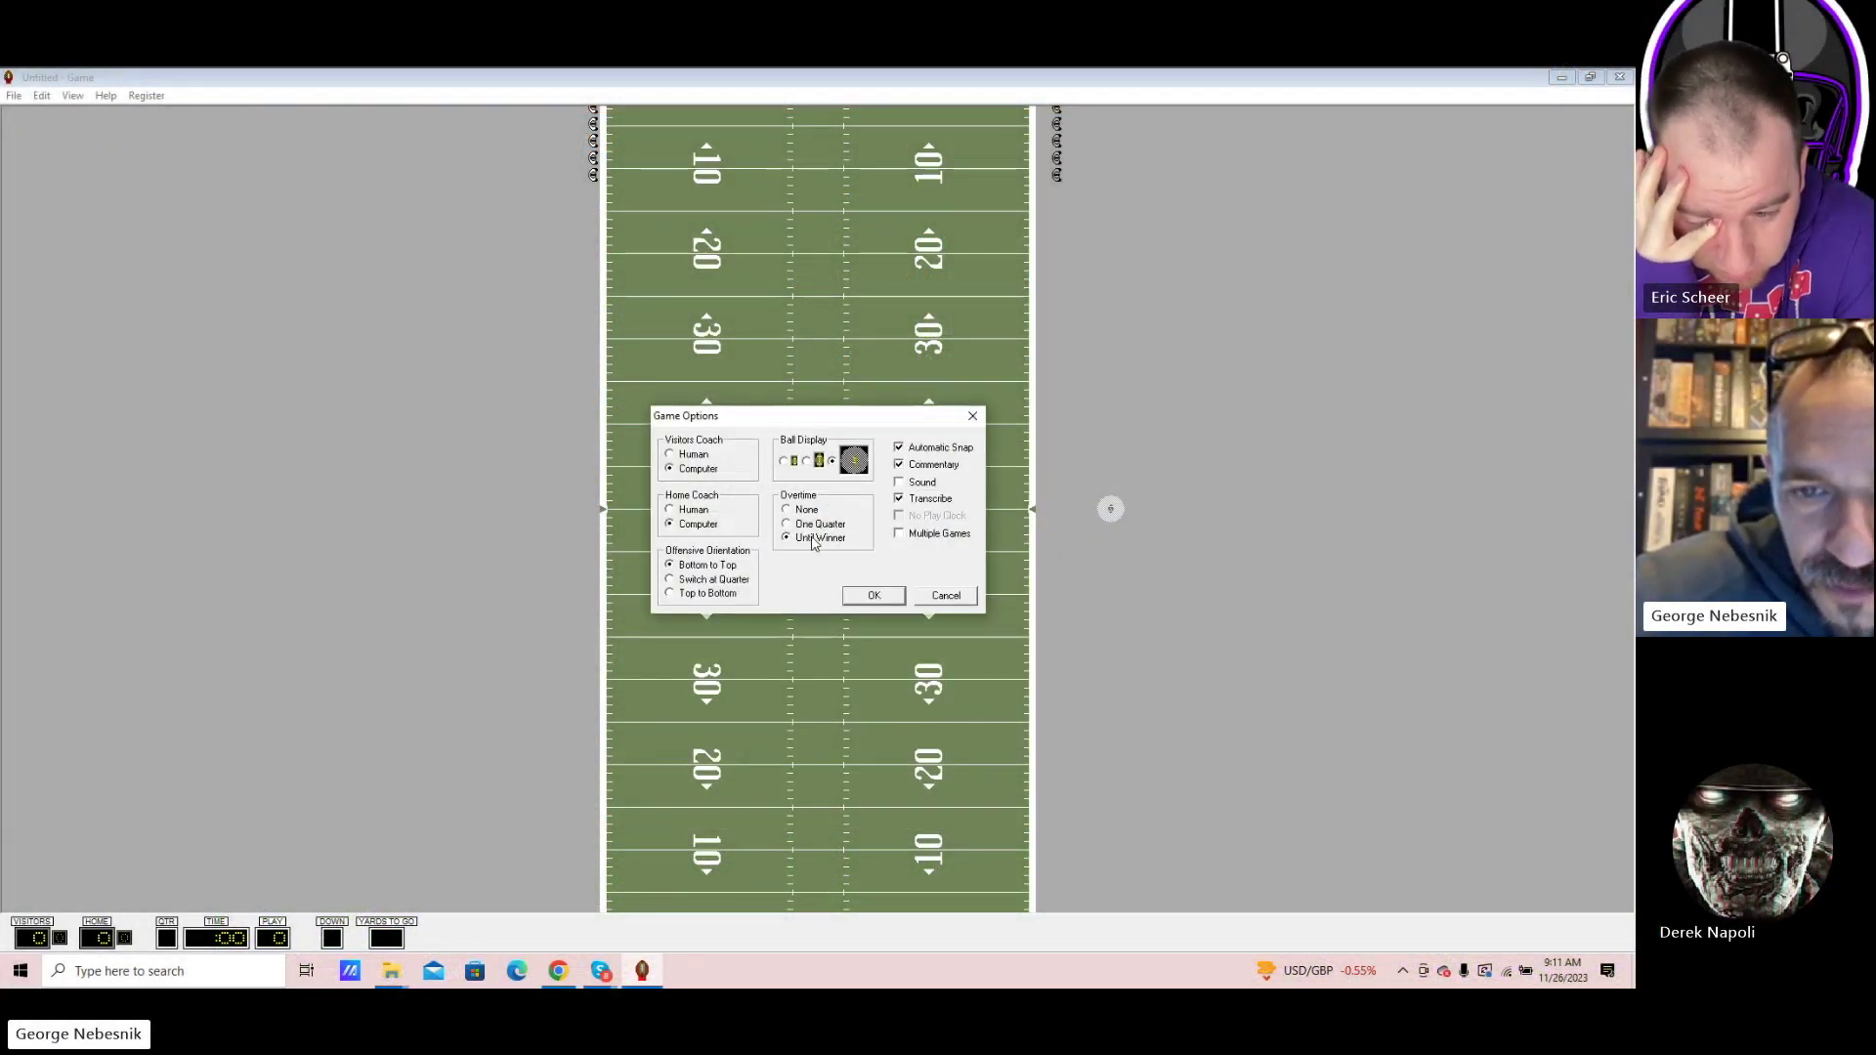
pyautogui.click(870, 596)
pyautogui.click(838, 583)
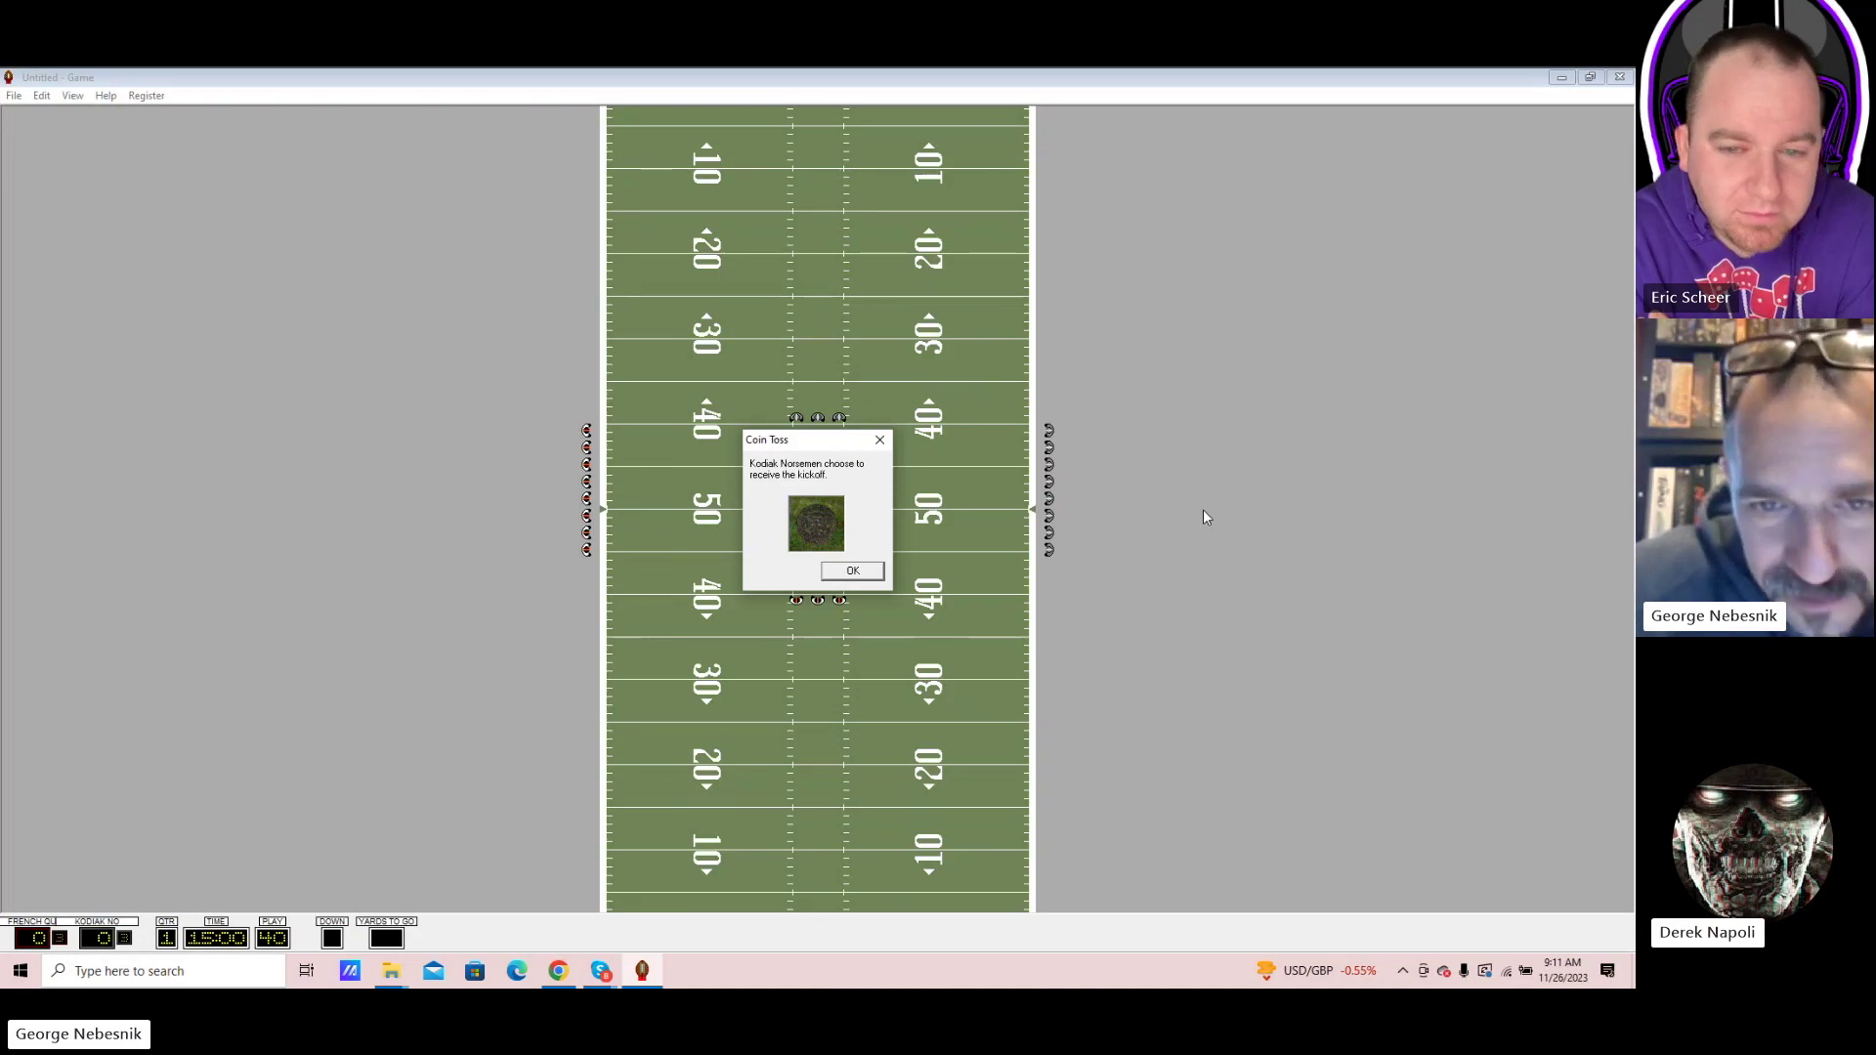
# Dismiss the coin toss result and play the opening snaps through an interception
pyautogui.press('Return')
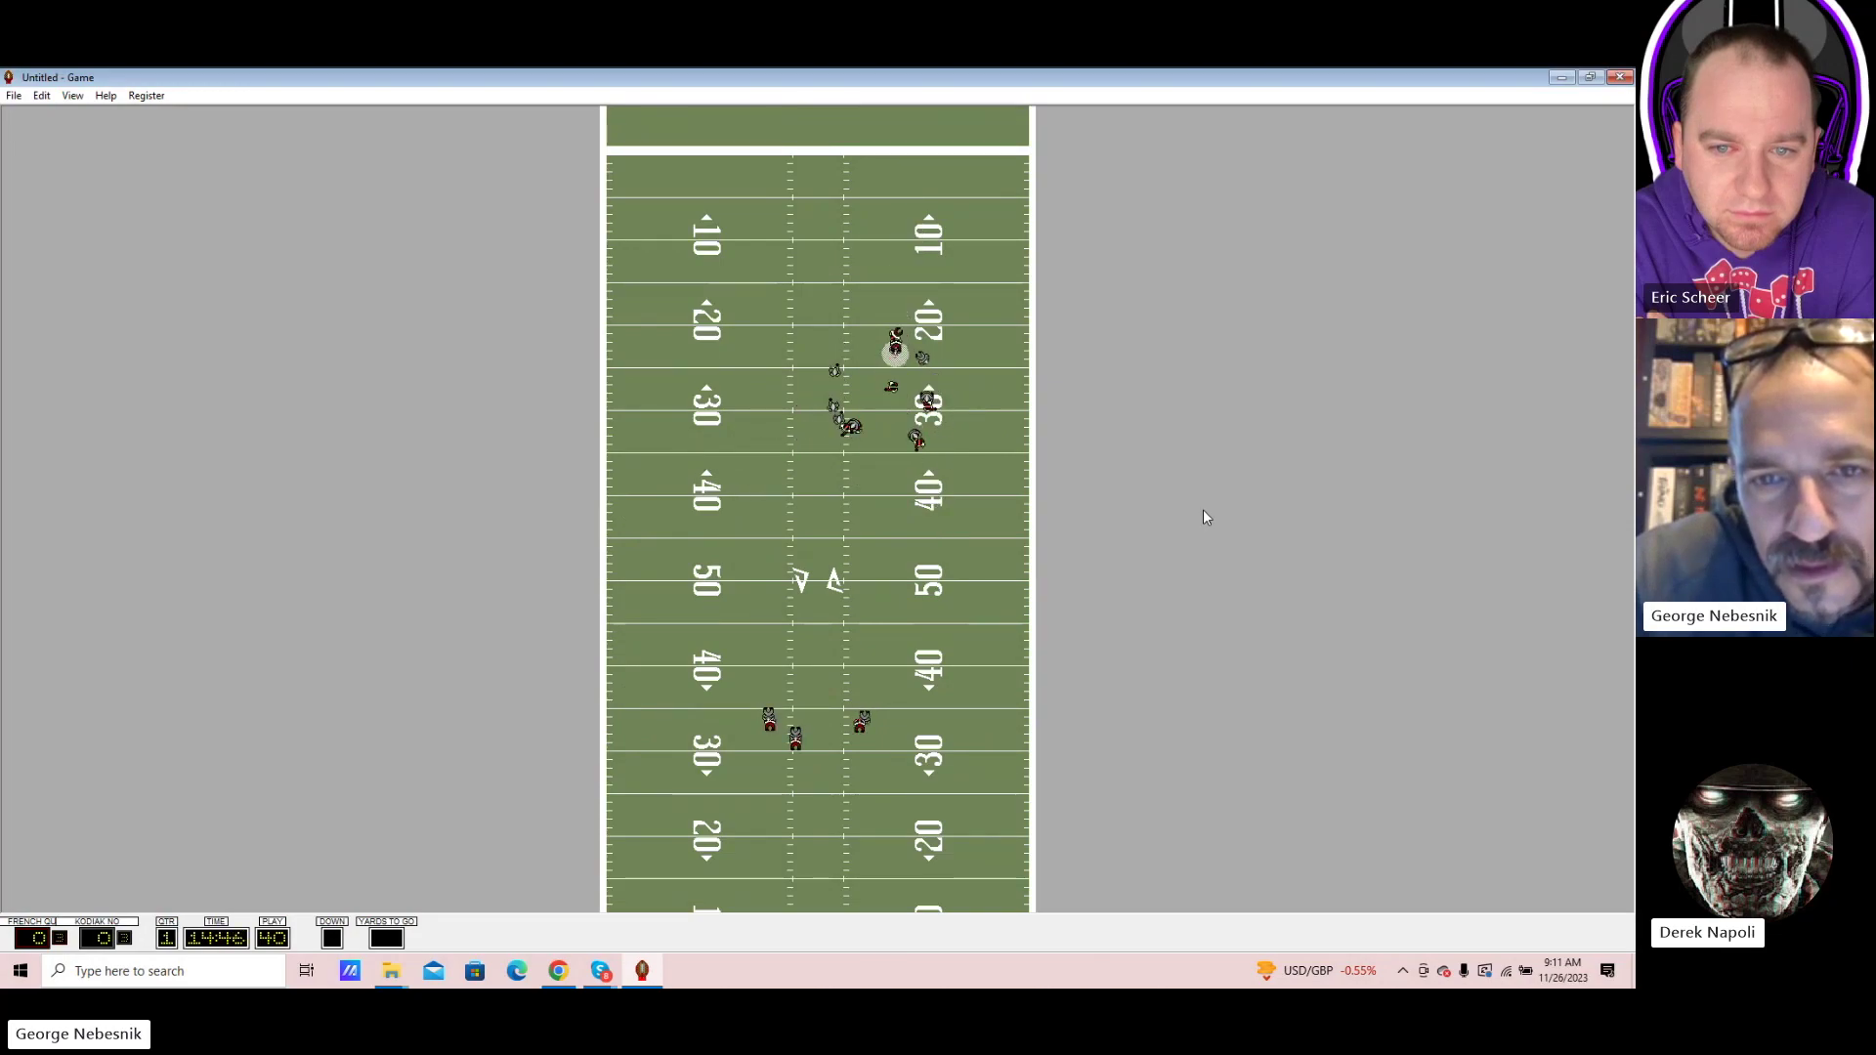
pyautogui.press('Return')
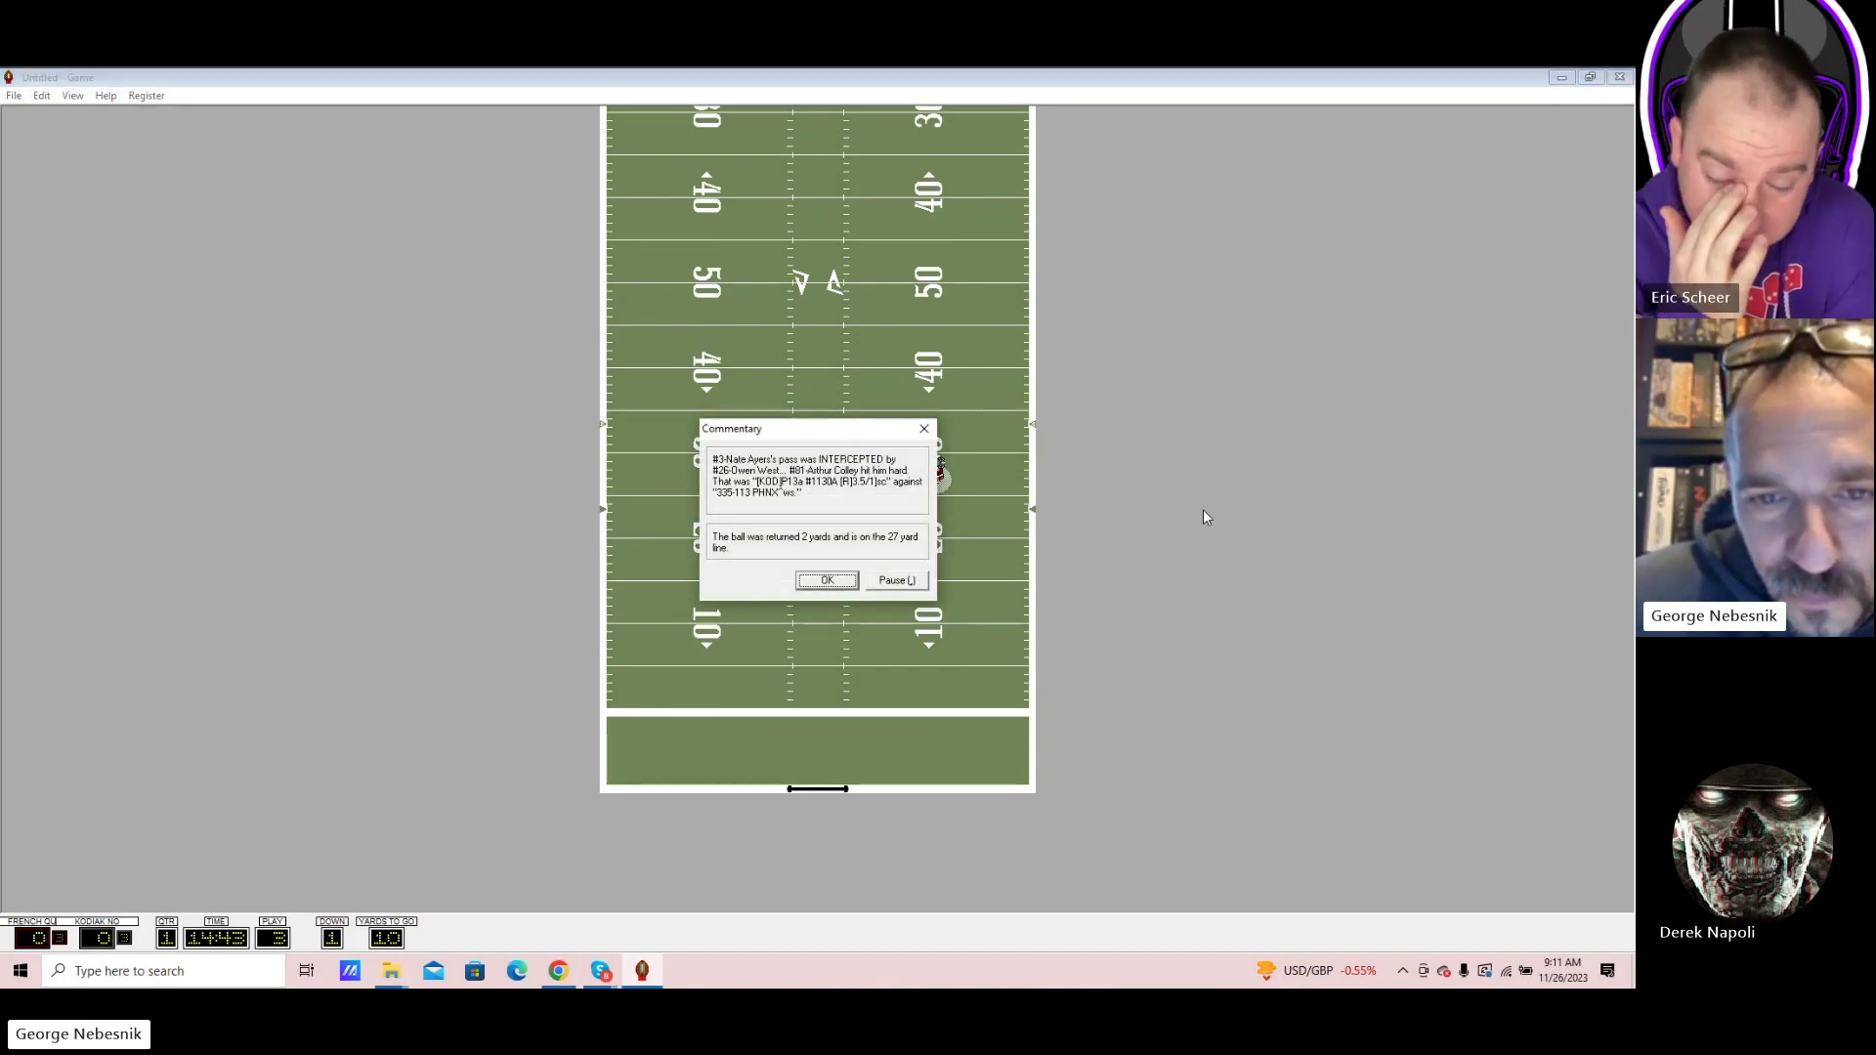
pyautogui.press('Return')
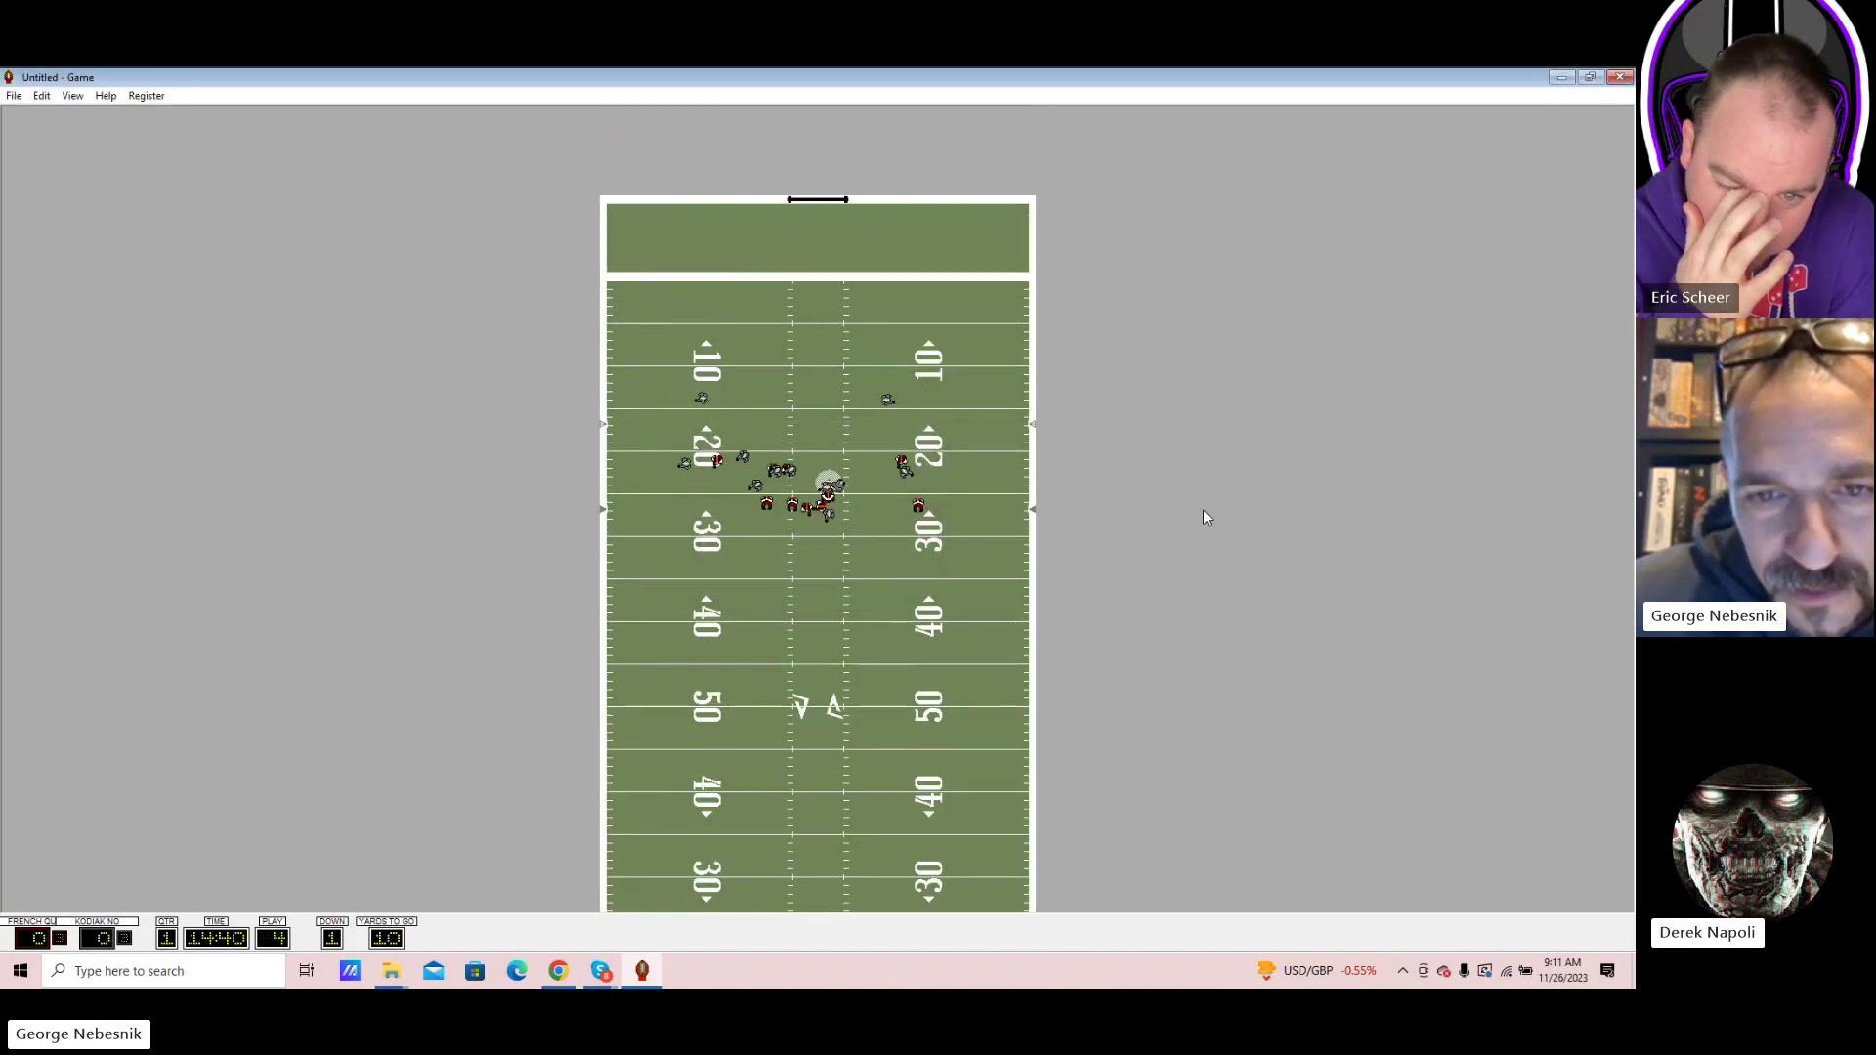
pyautogui.press('Return')
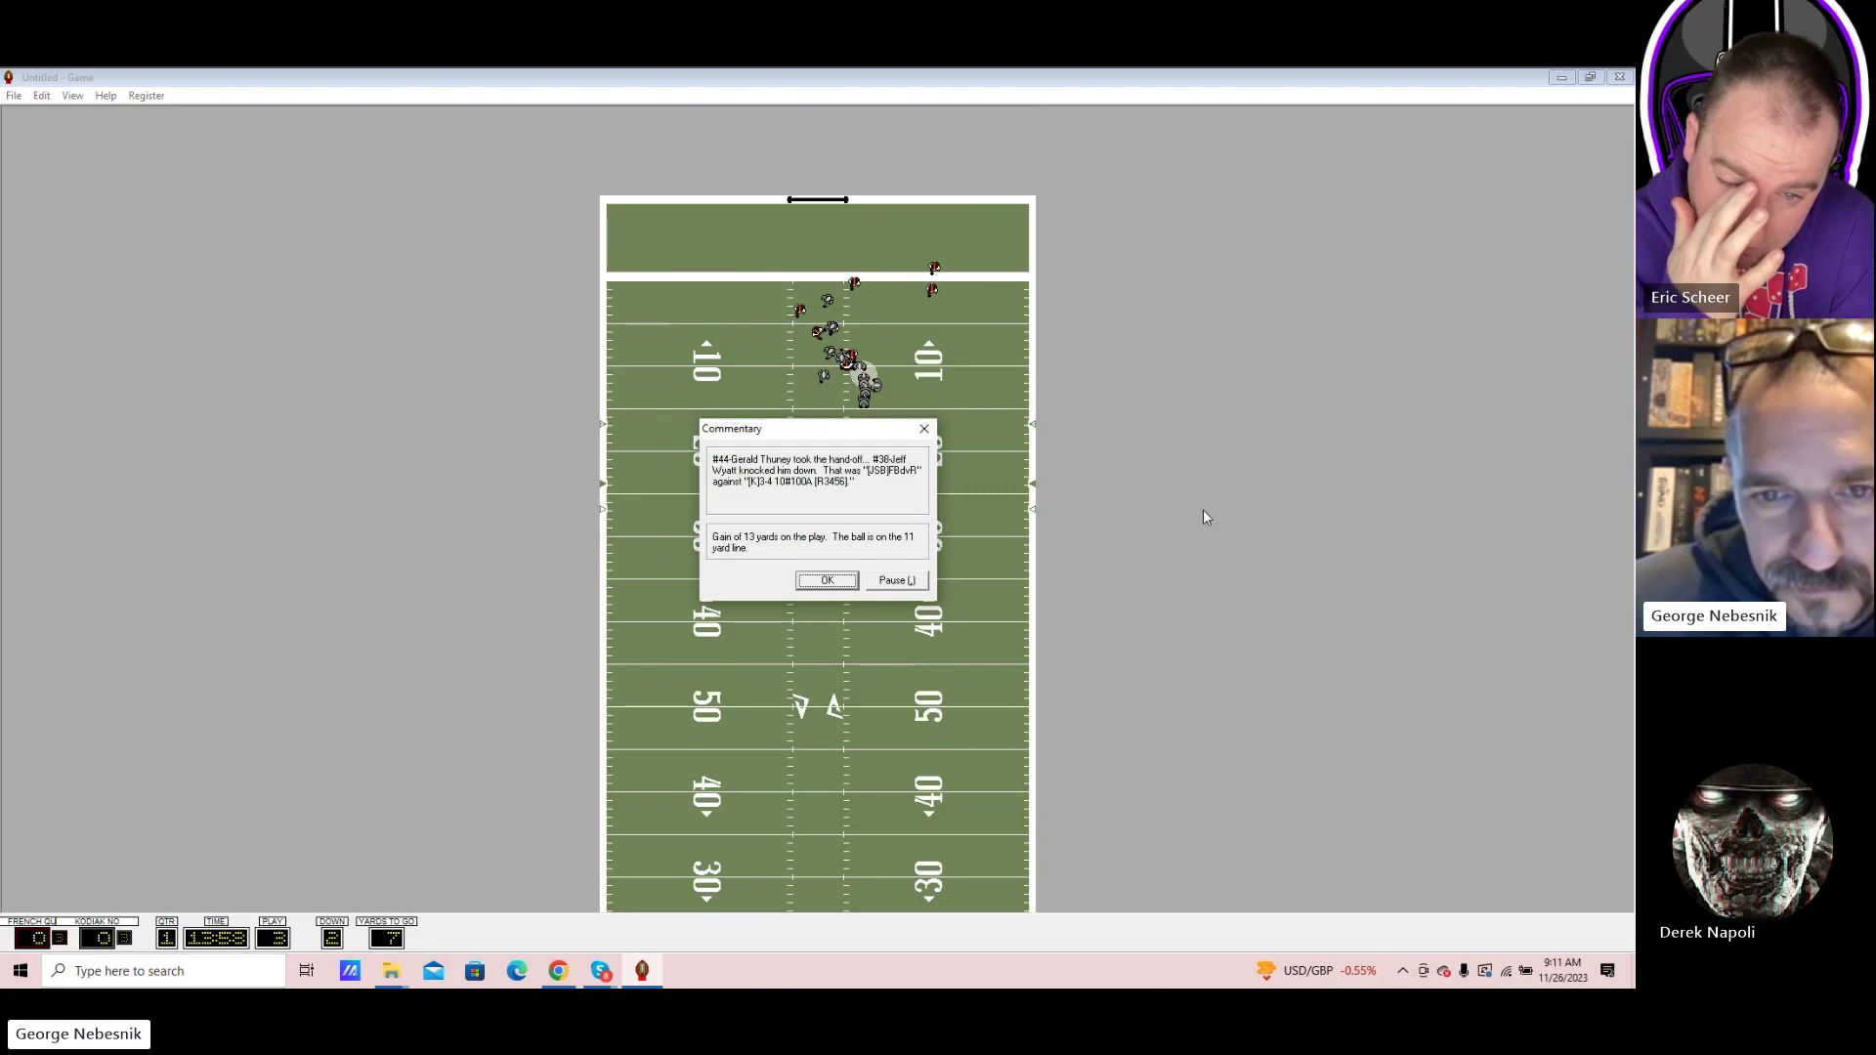
# Advance through the scoring drive to a 7–0 Phoenix lead and the ensuing kickoff
pyautogui.press('Return')
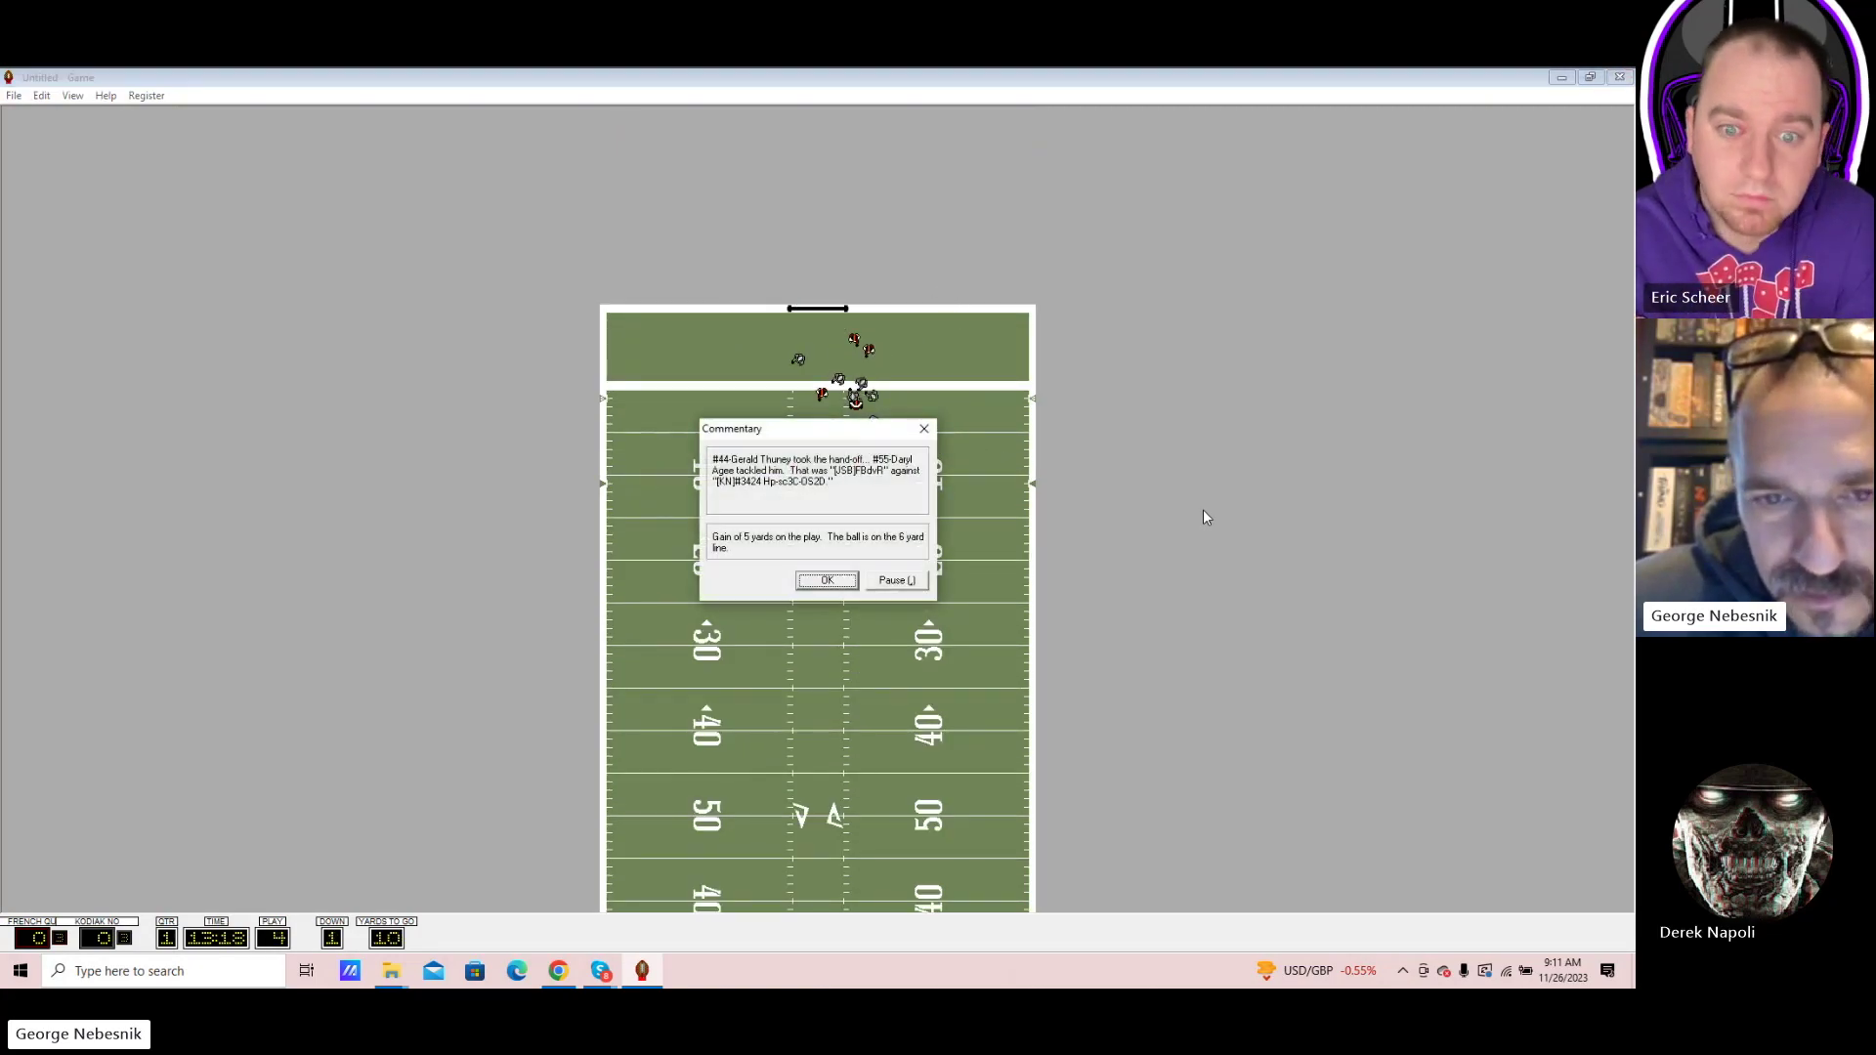
pyautogui.press('Return')
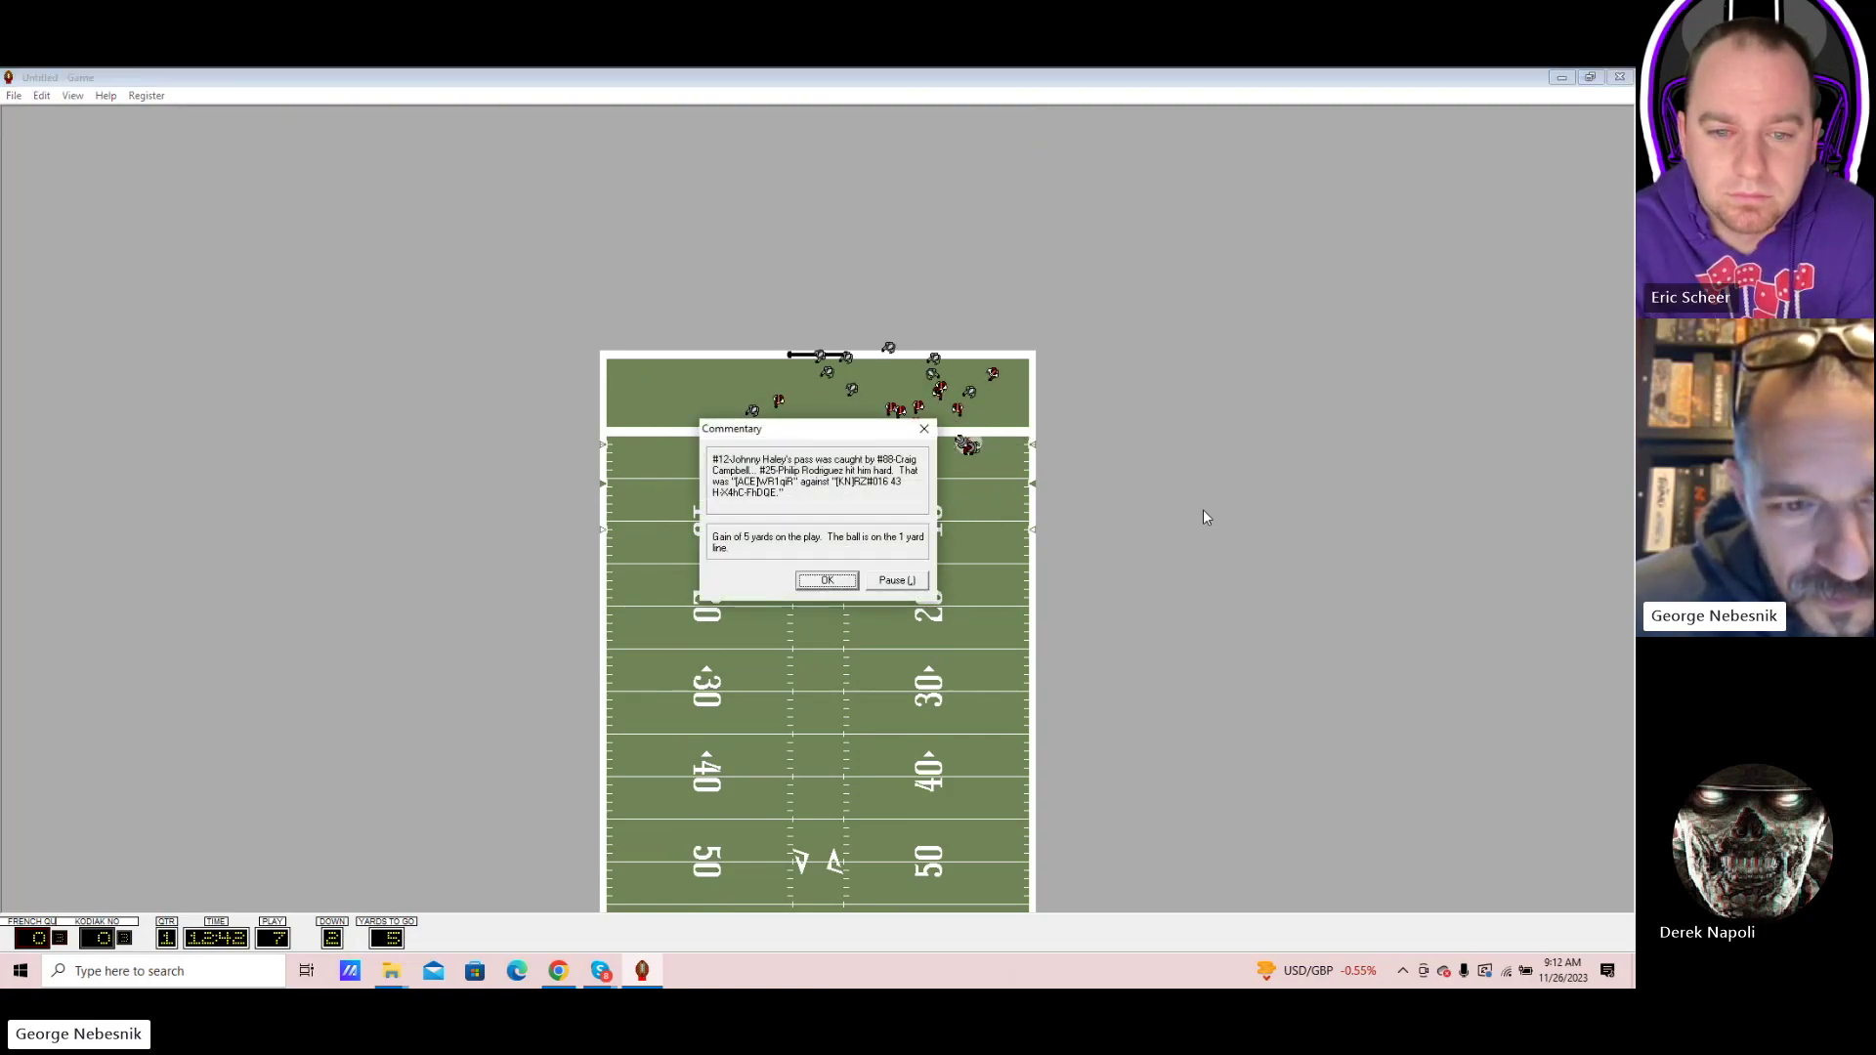
pyautogui.press('Return')
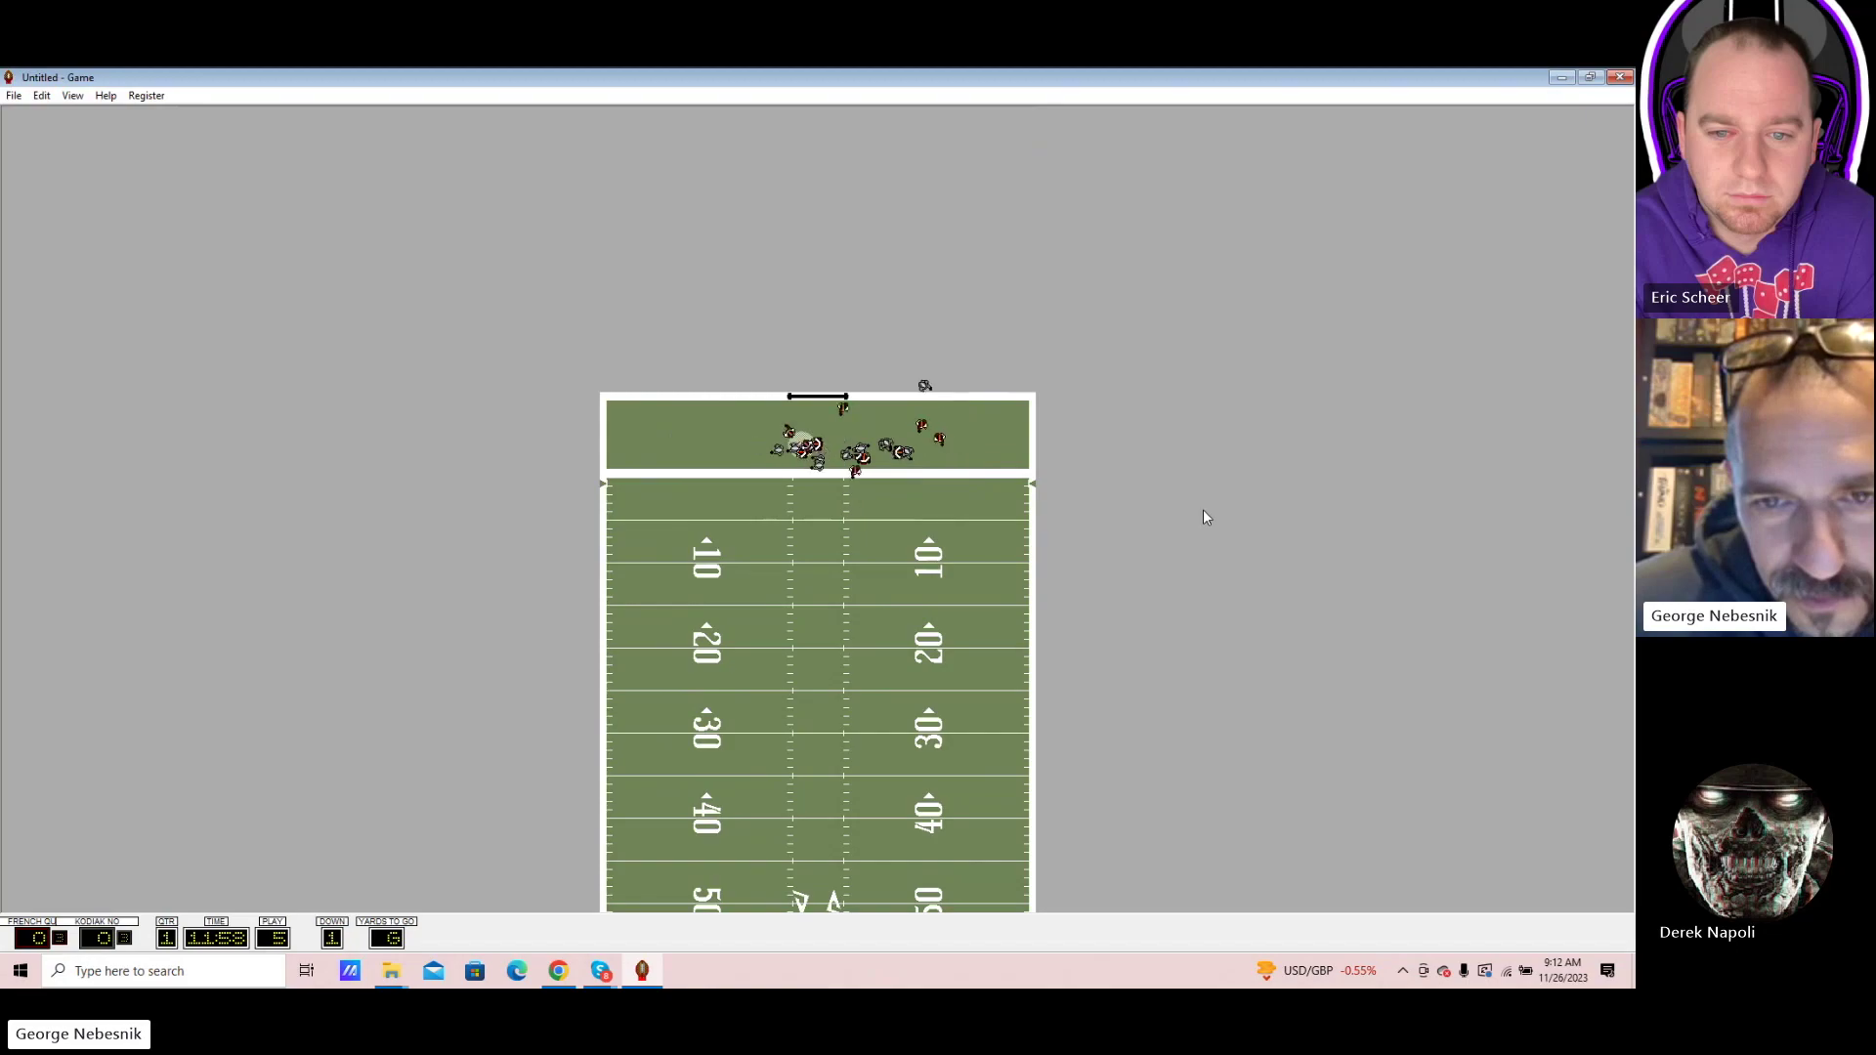
pyautogui.press('Return')
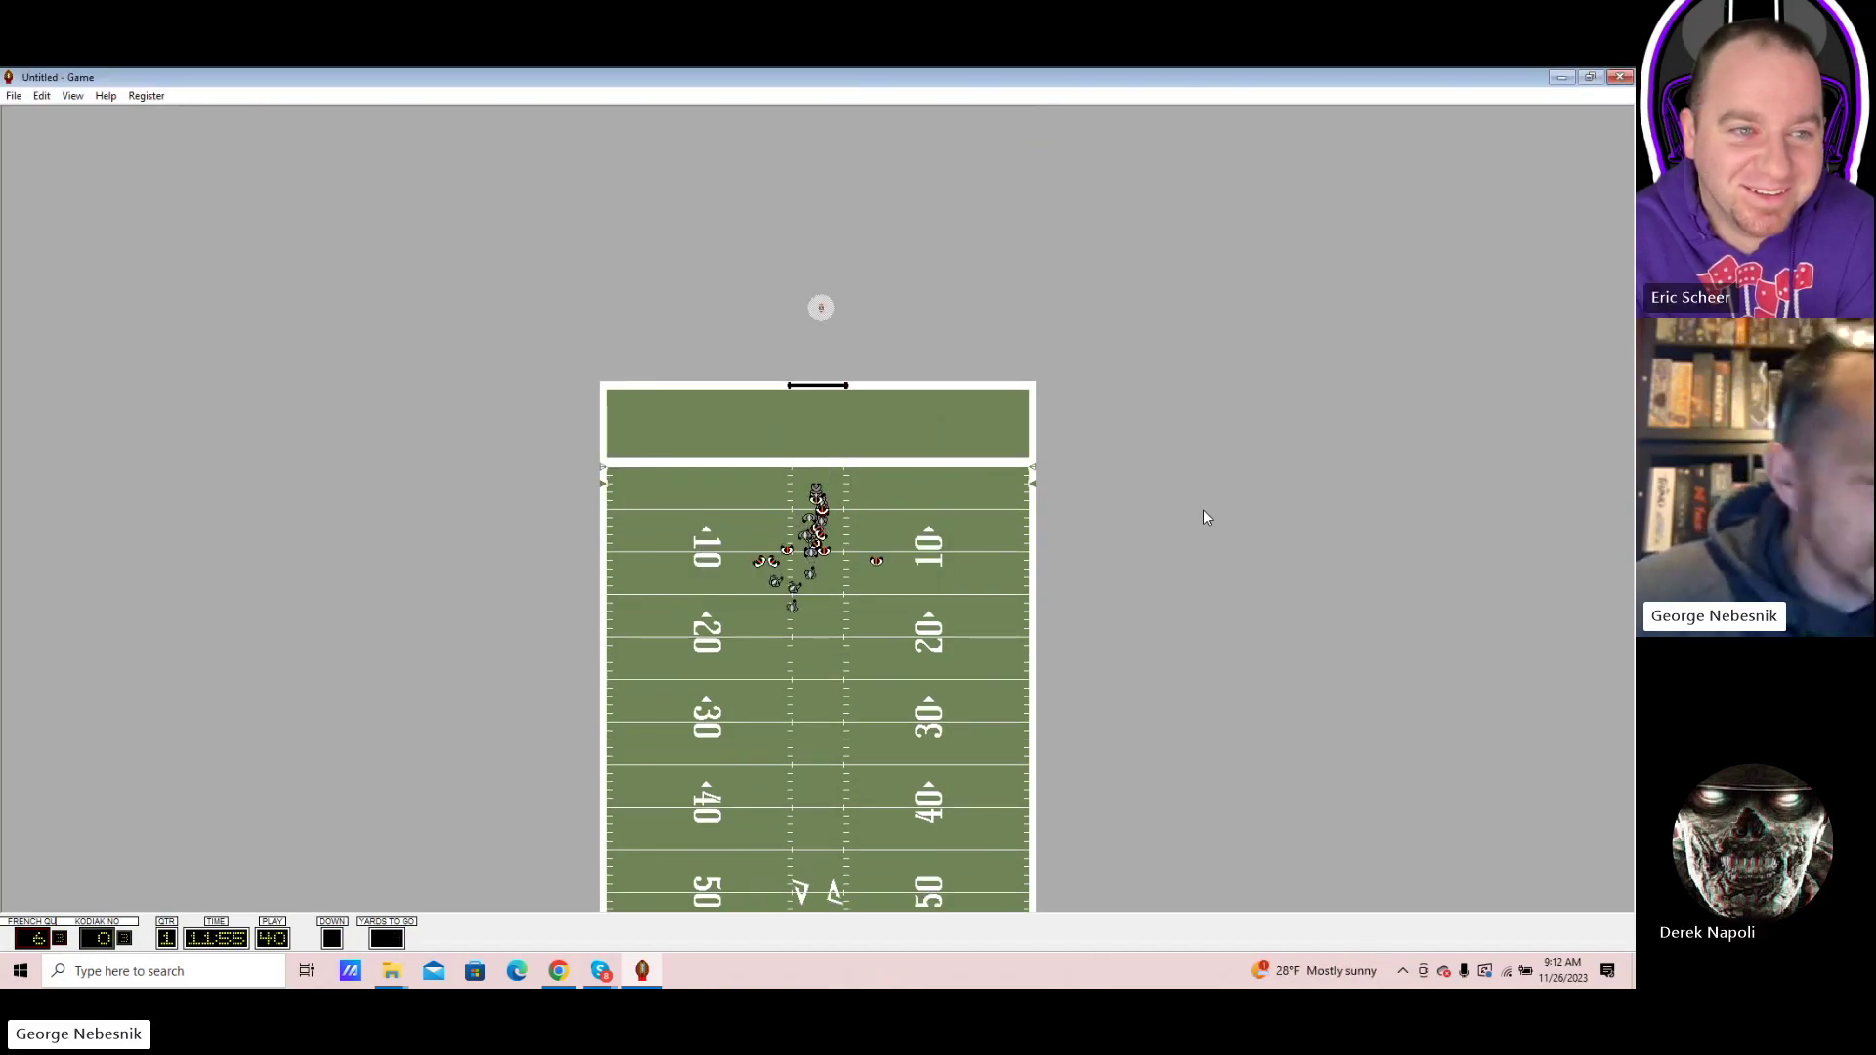
pyautogui.press('Return')
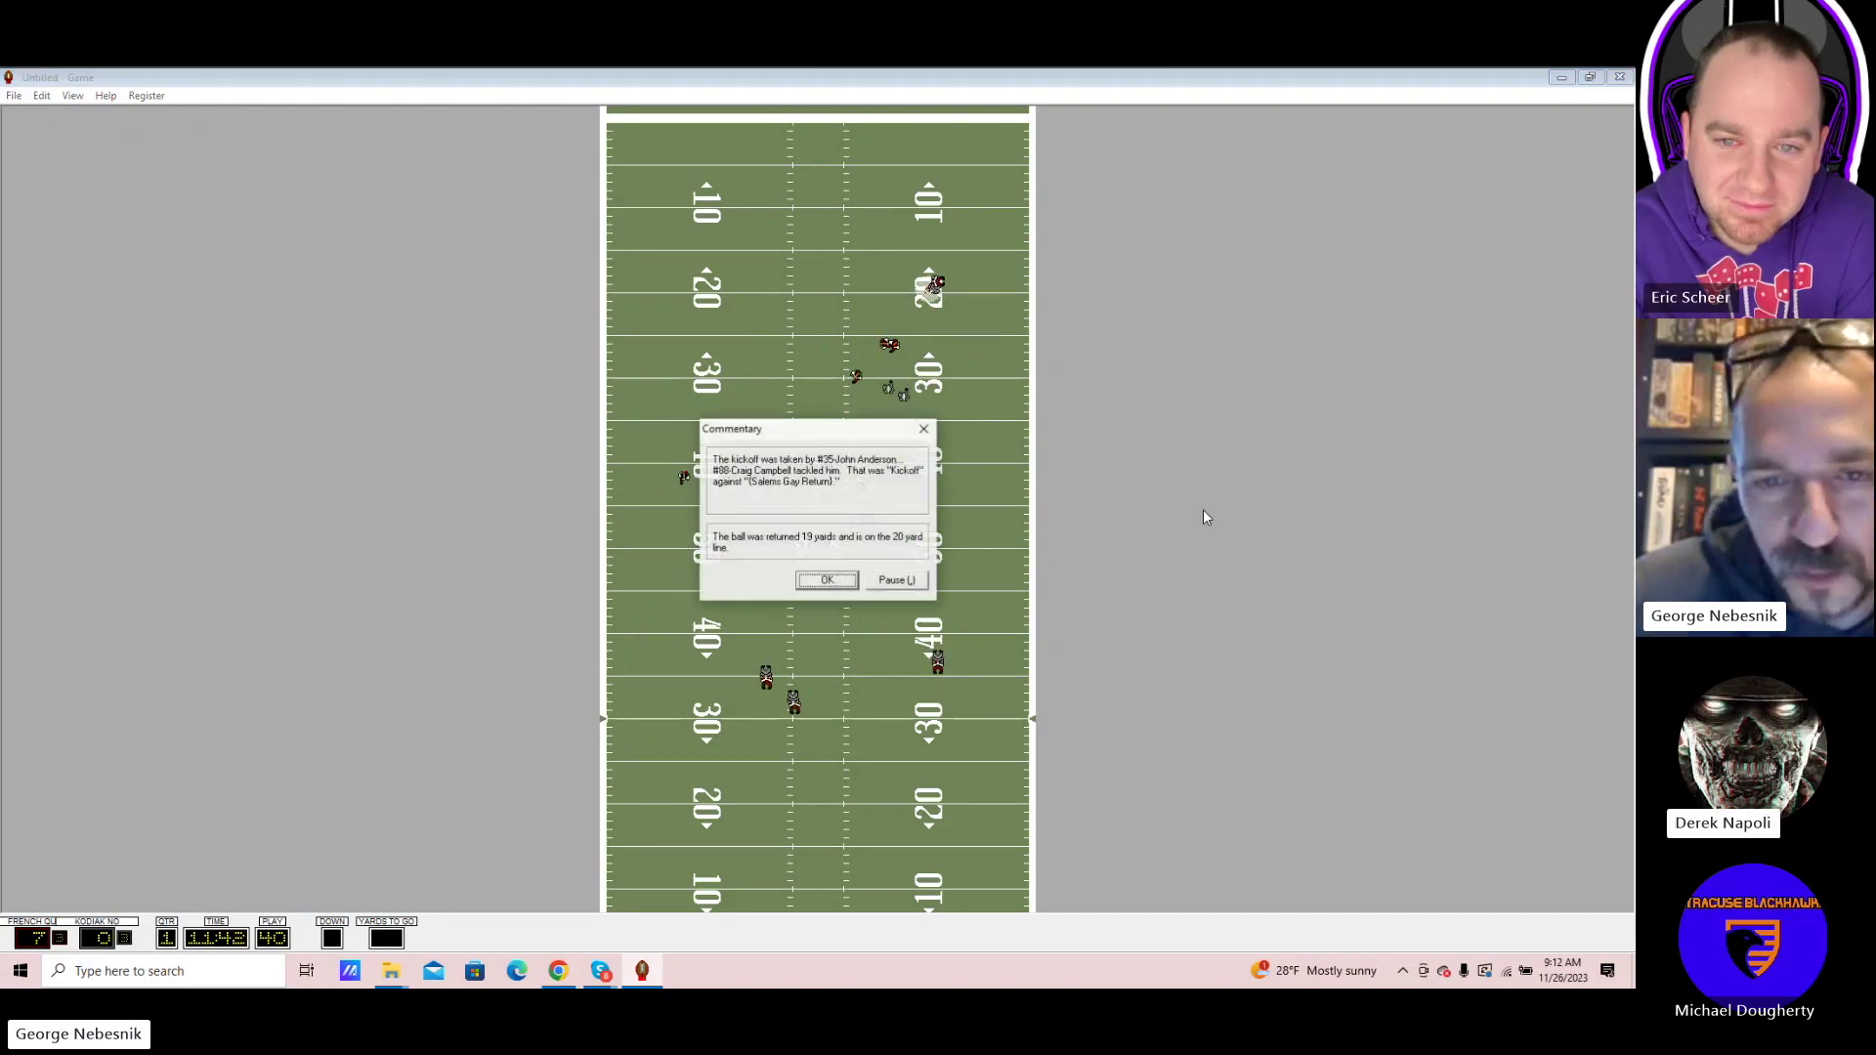
# Advance past the kickoff return and play out the first quarter, Phoenix leading 14–0
pyautogui.press('Return')
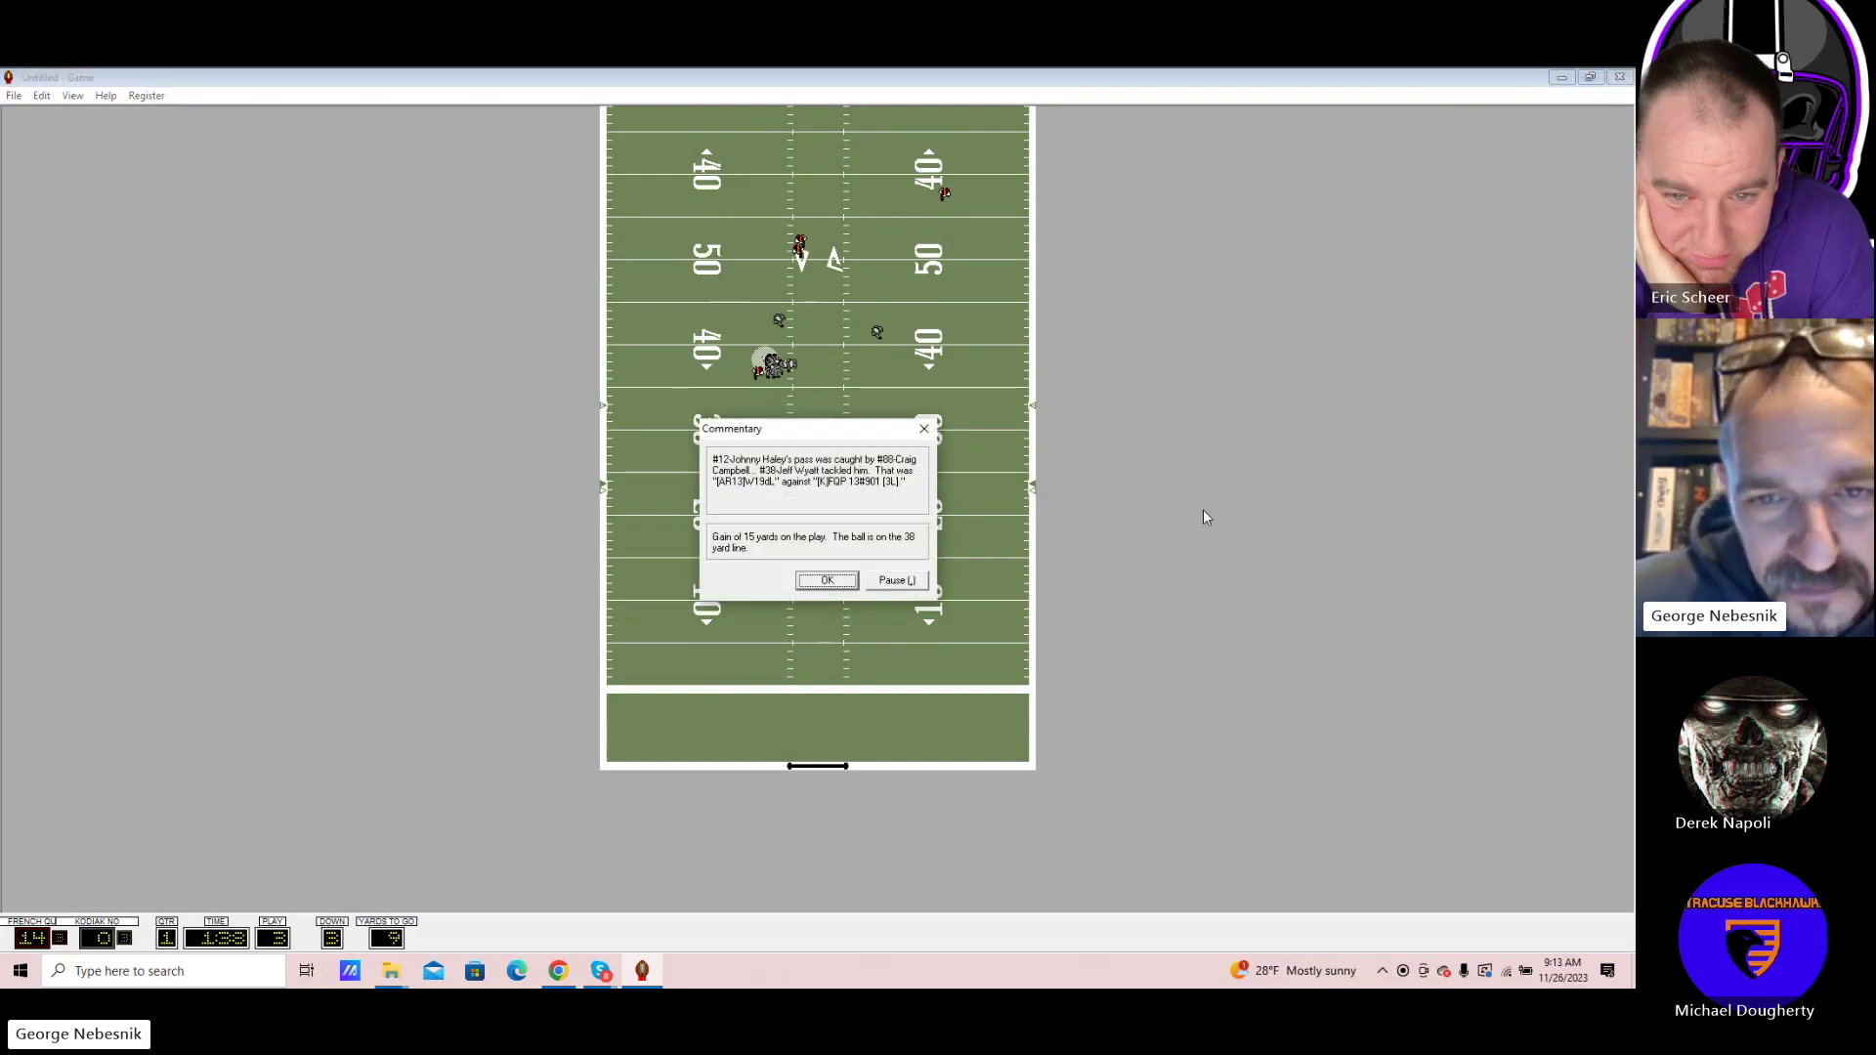
pyautogui.press('Return')
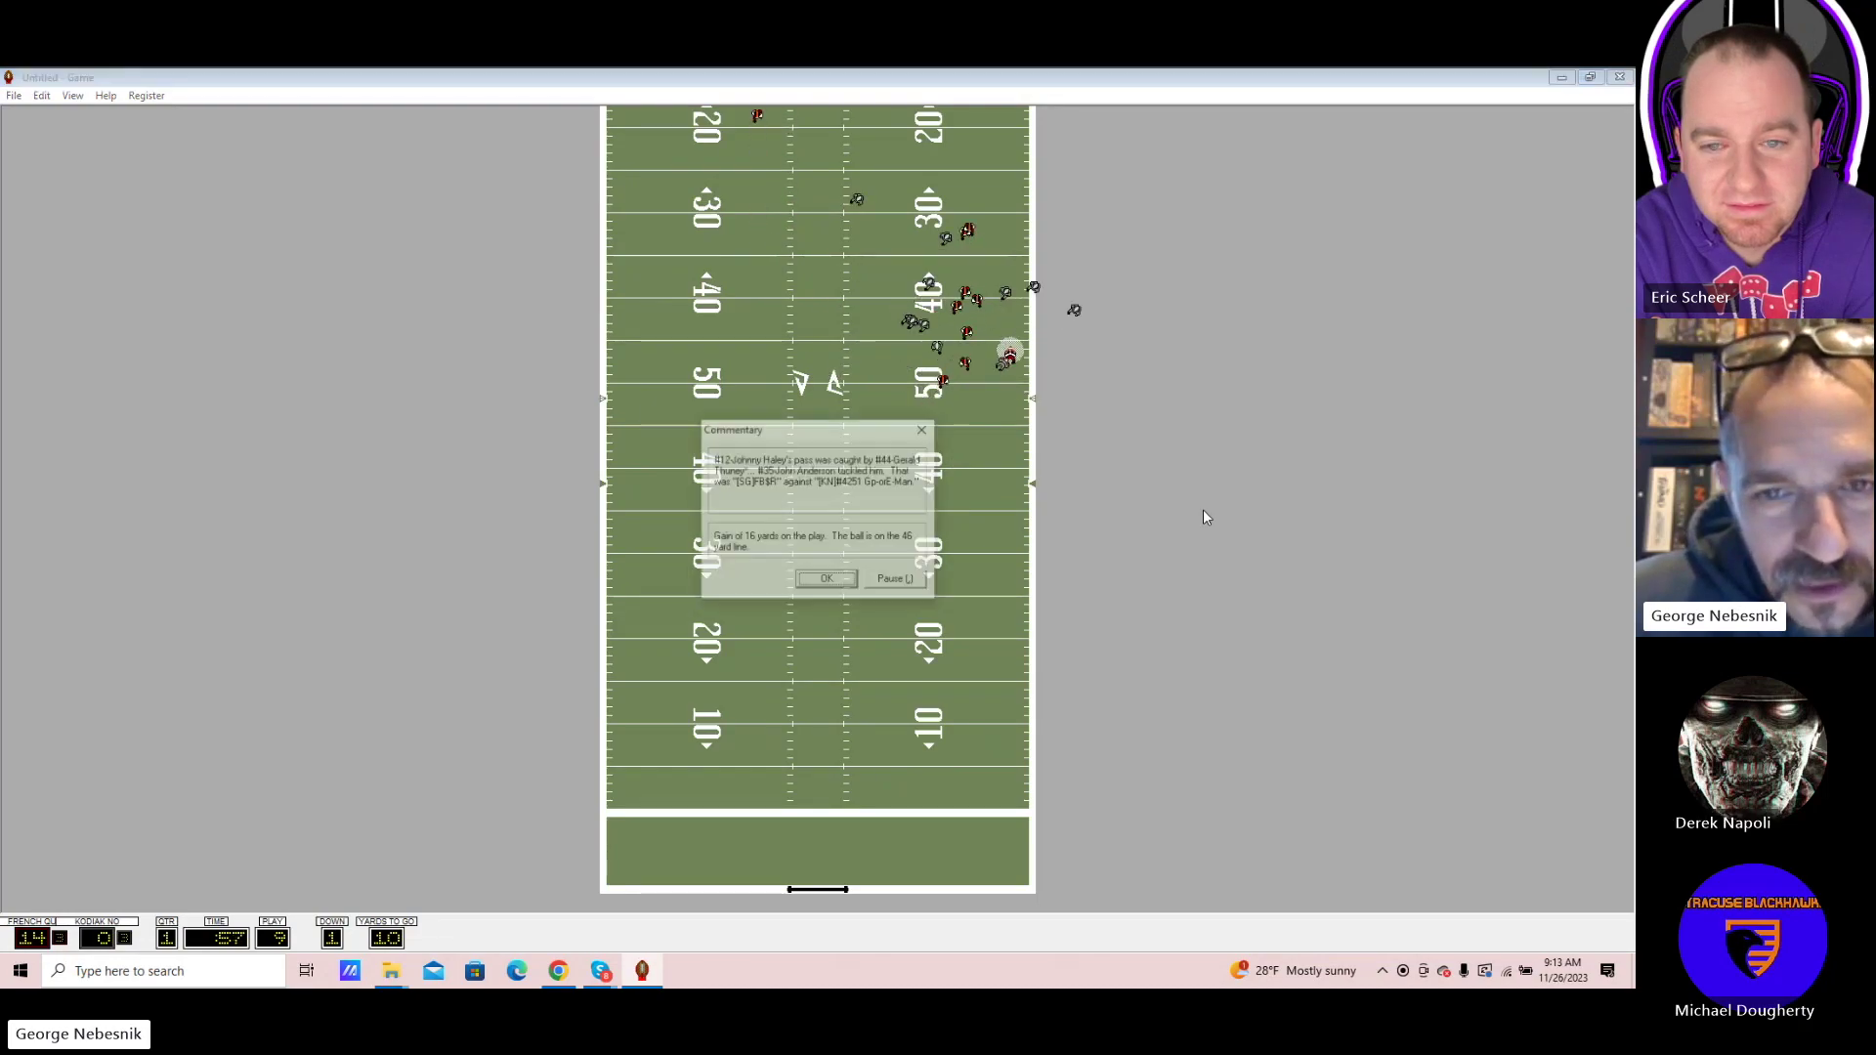
pyautogui.press('Return')
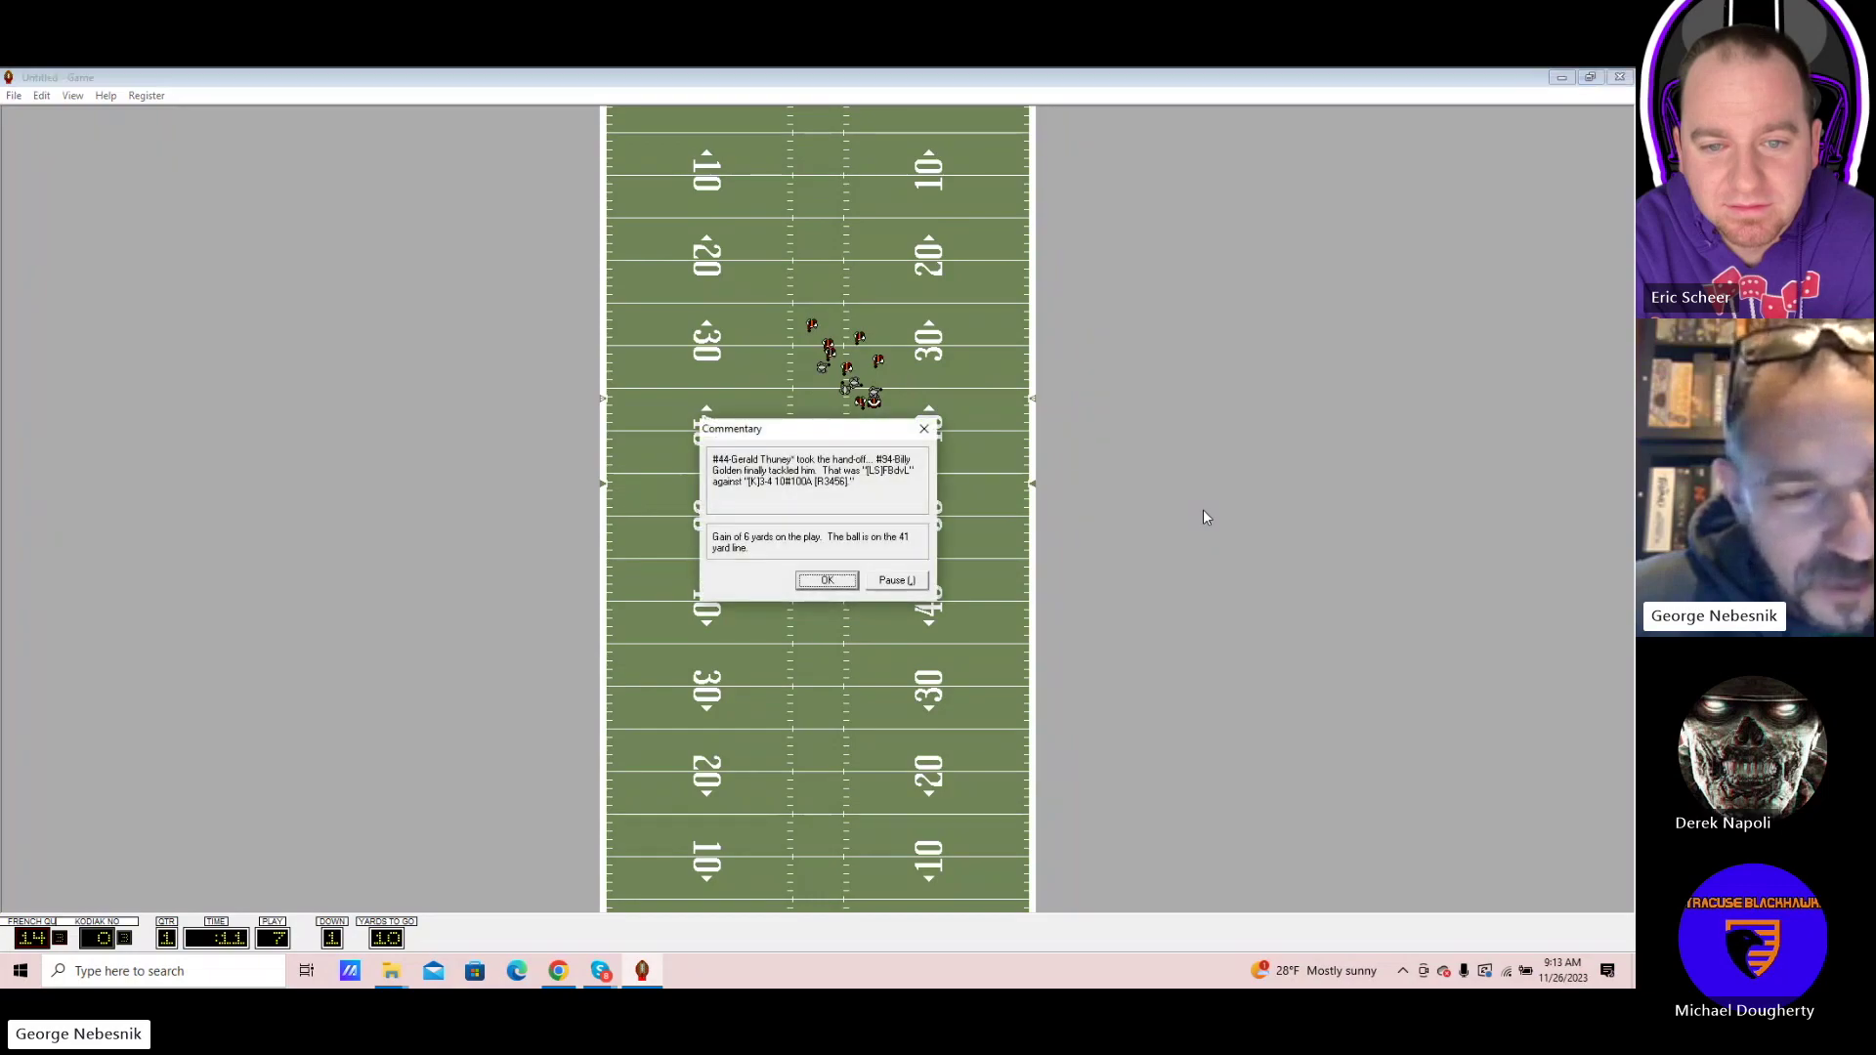
pyautogui.press('Return')
# Close the quarter-end message, review the first-quarter statistics, and run the opening second-quarter plays
pyautogui.press('Return')
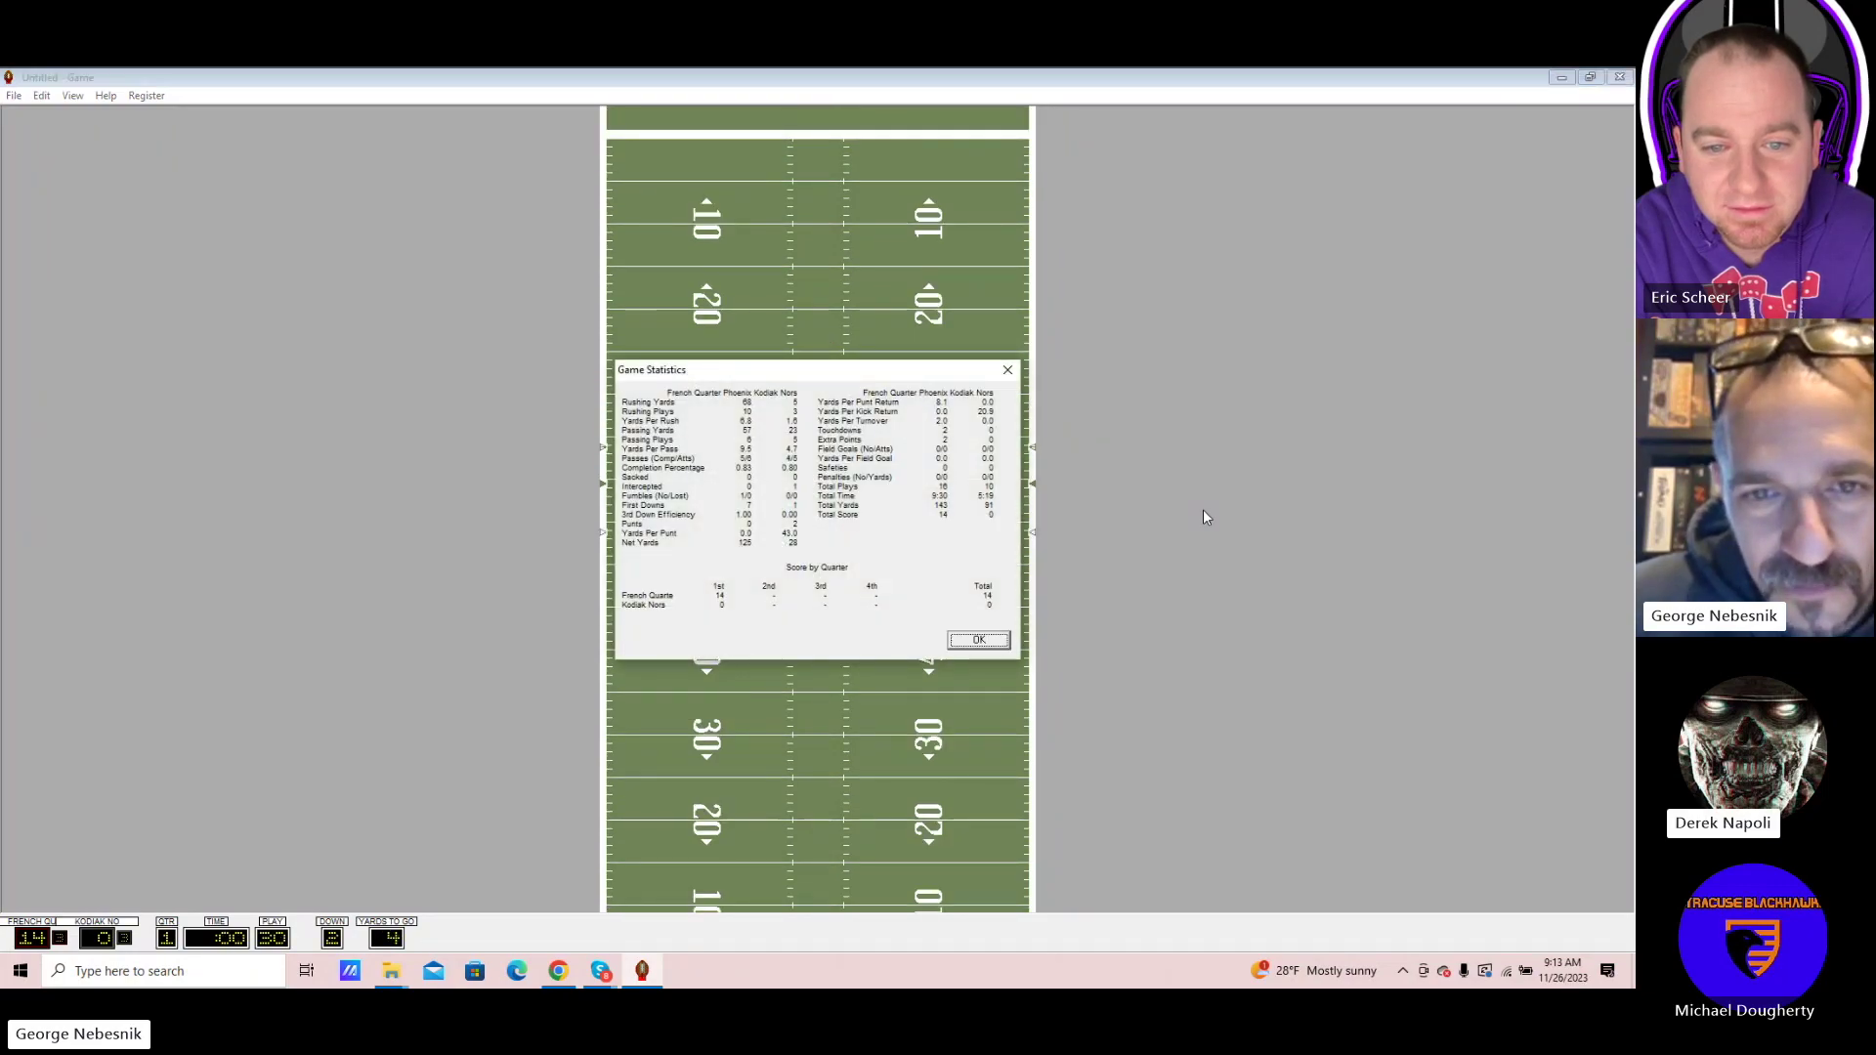
pyautogui.press('Return')
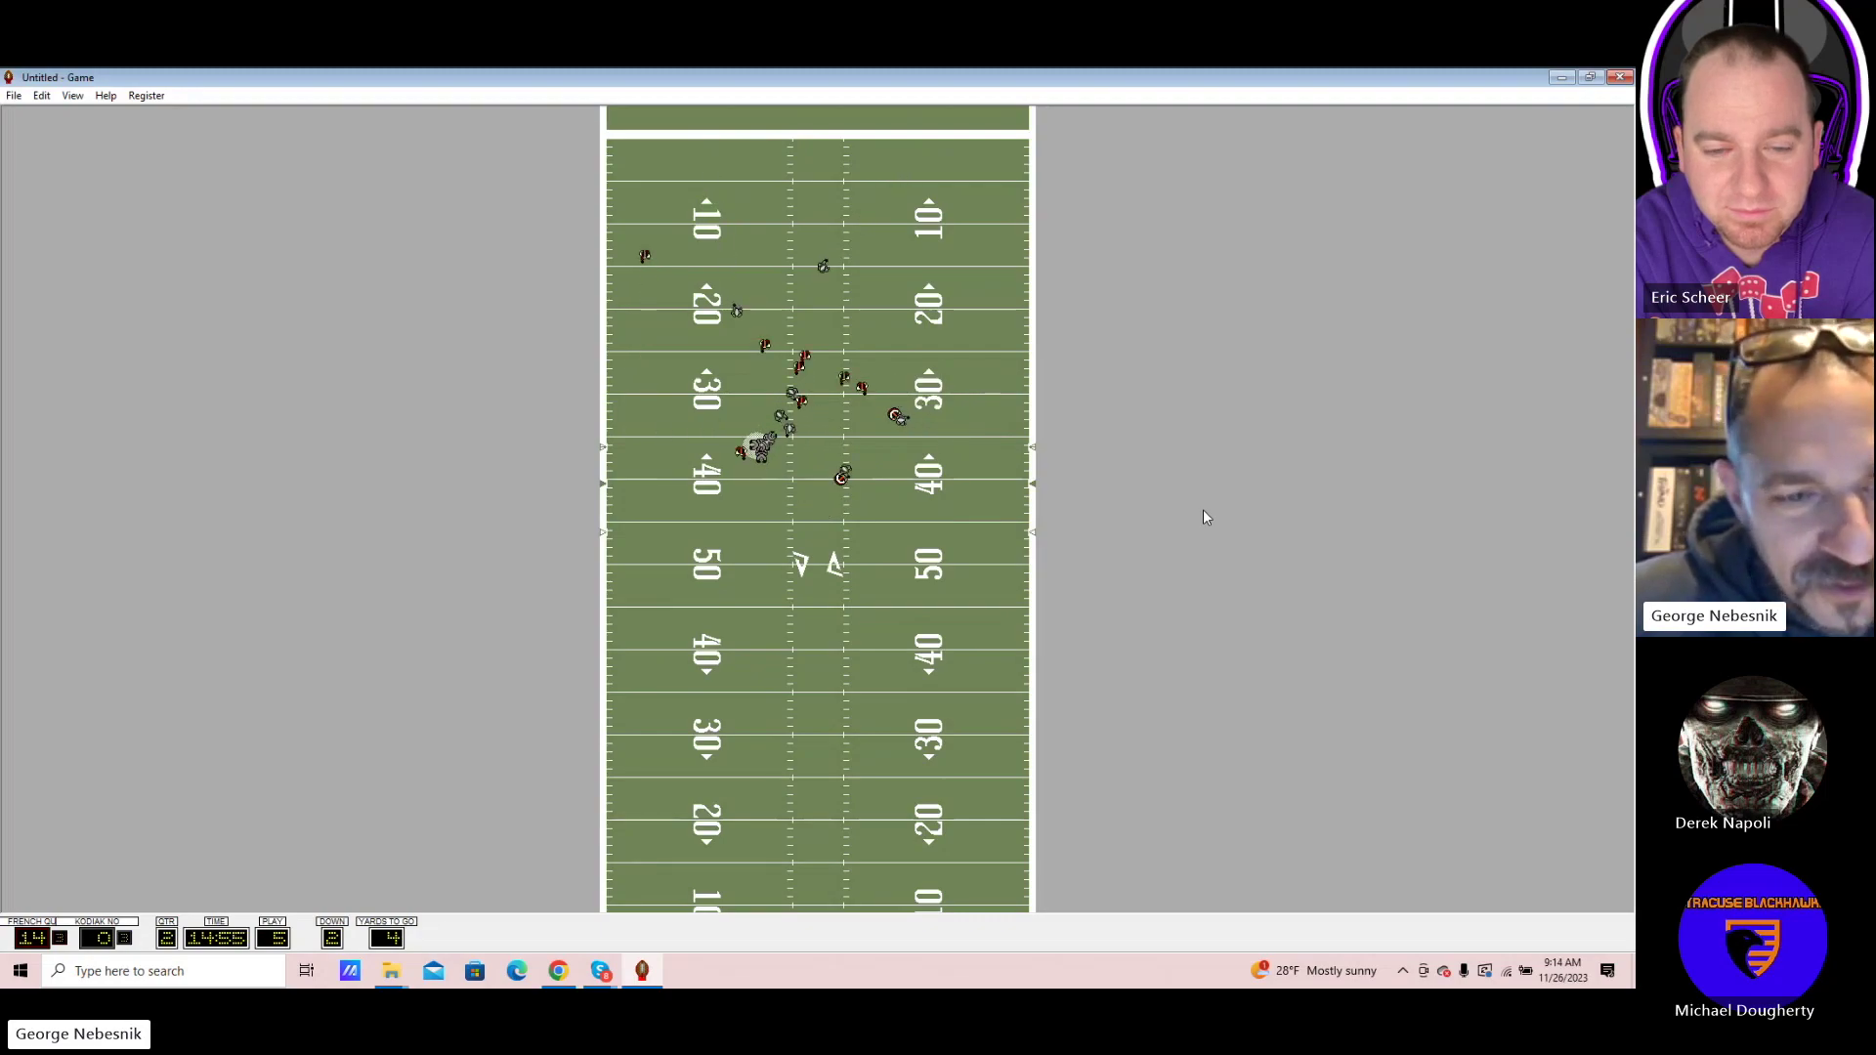
pyautogui.press('Return')
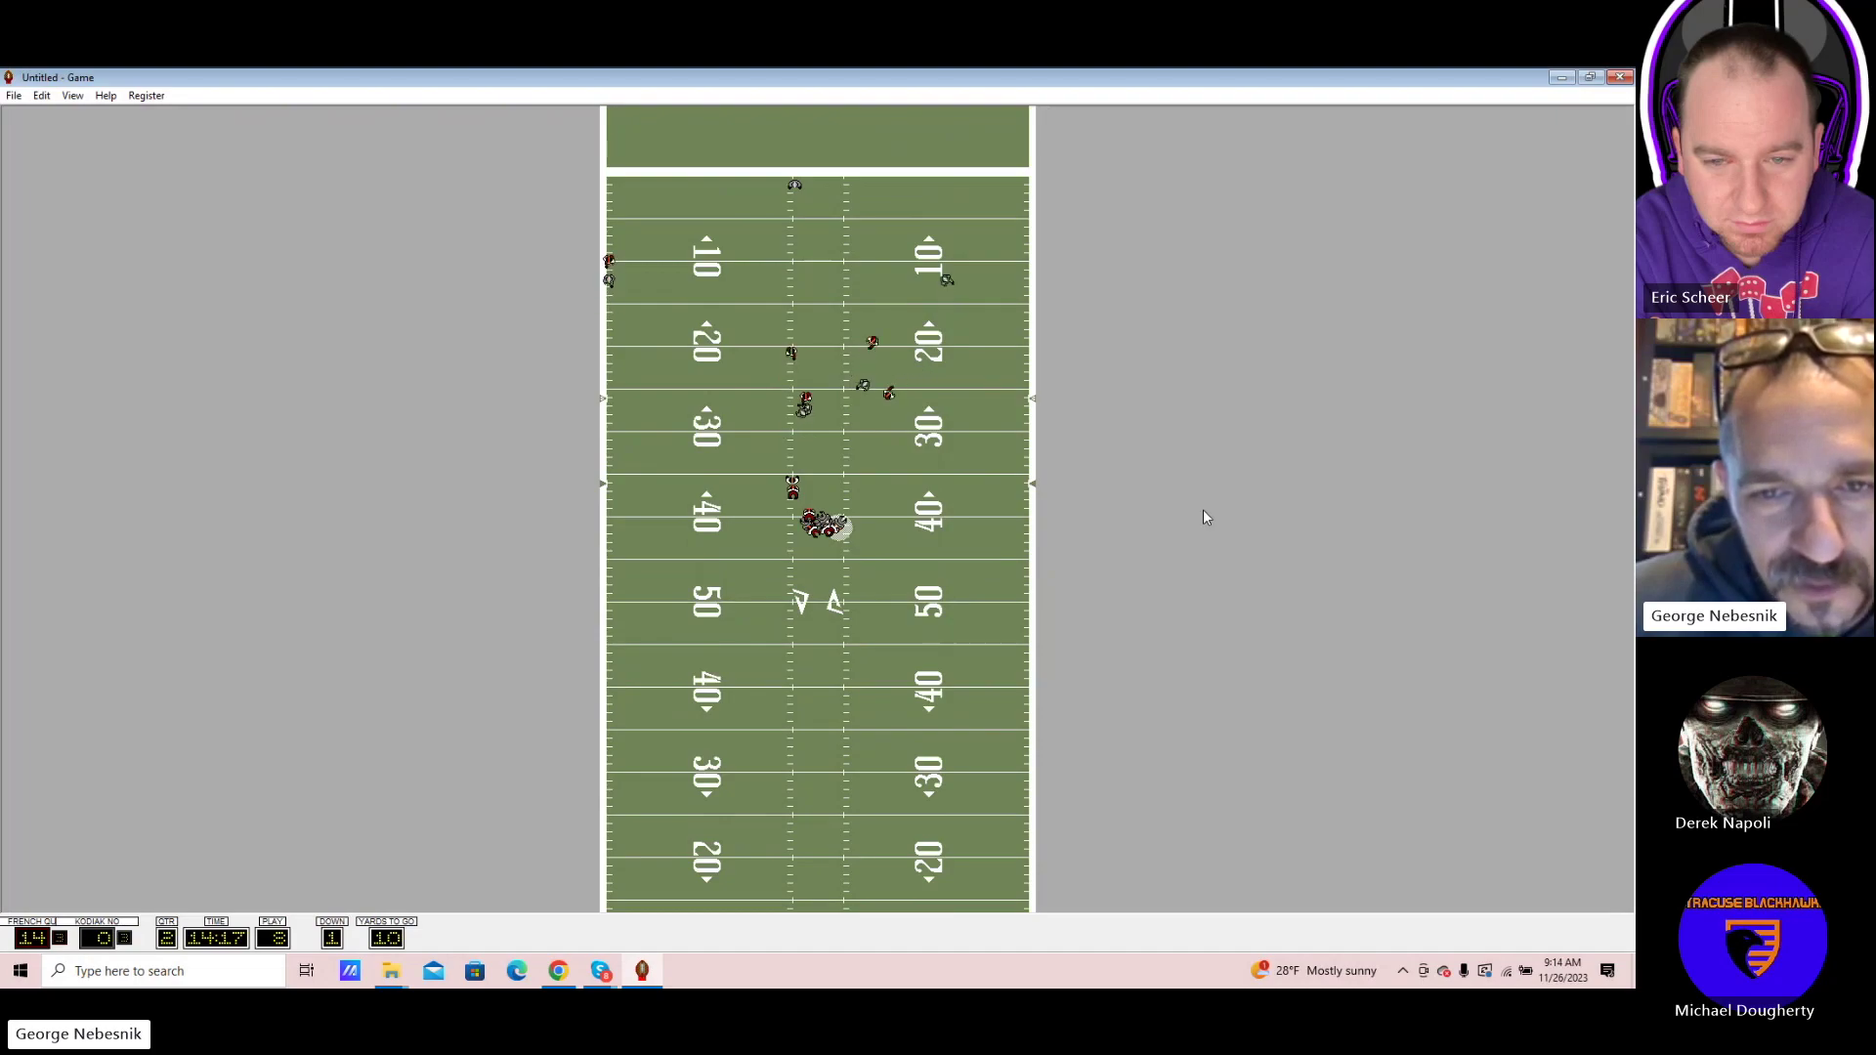
pyautogui.press('Return')
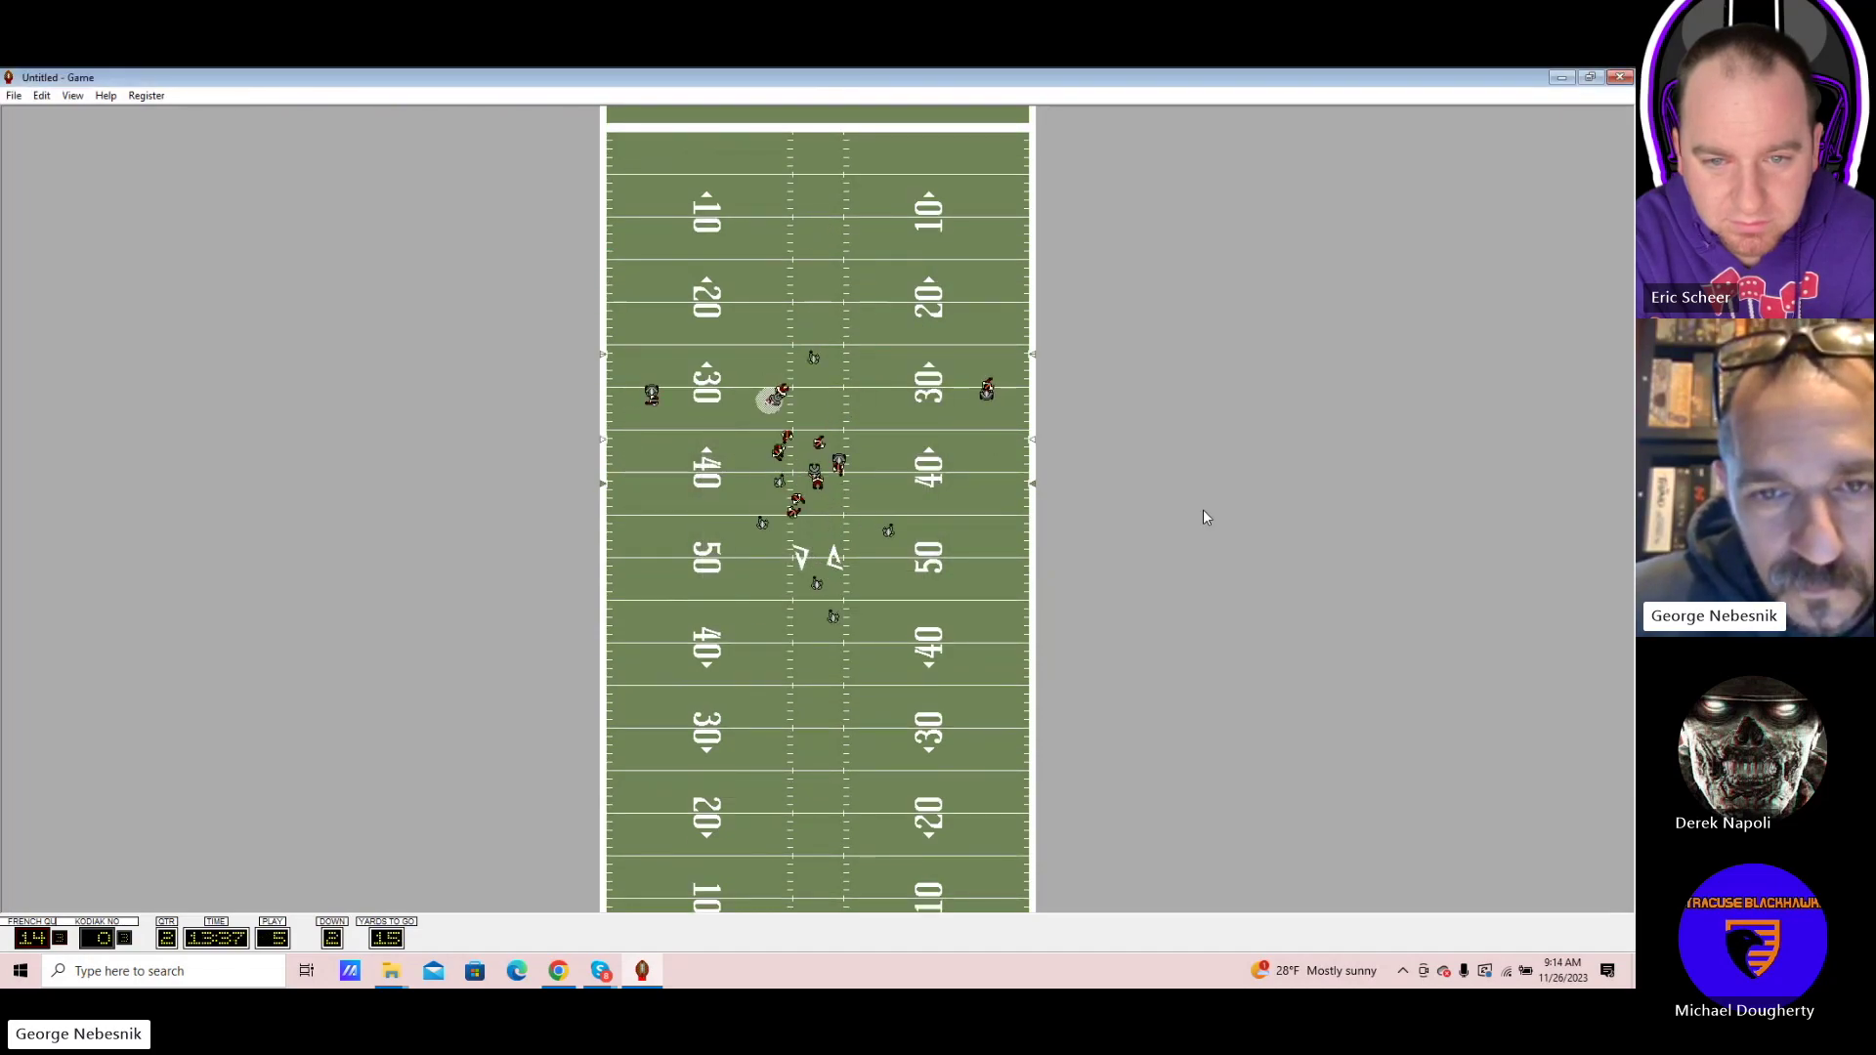
# Continue past an interception and an incomplete pass toward midfield, still 14–0
pyautogui.press('Return')
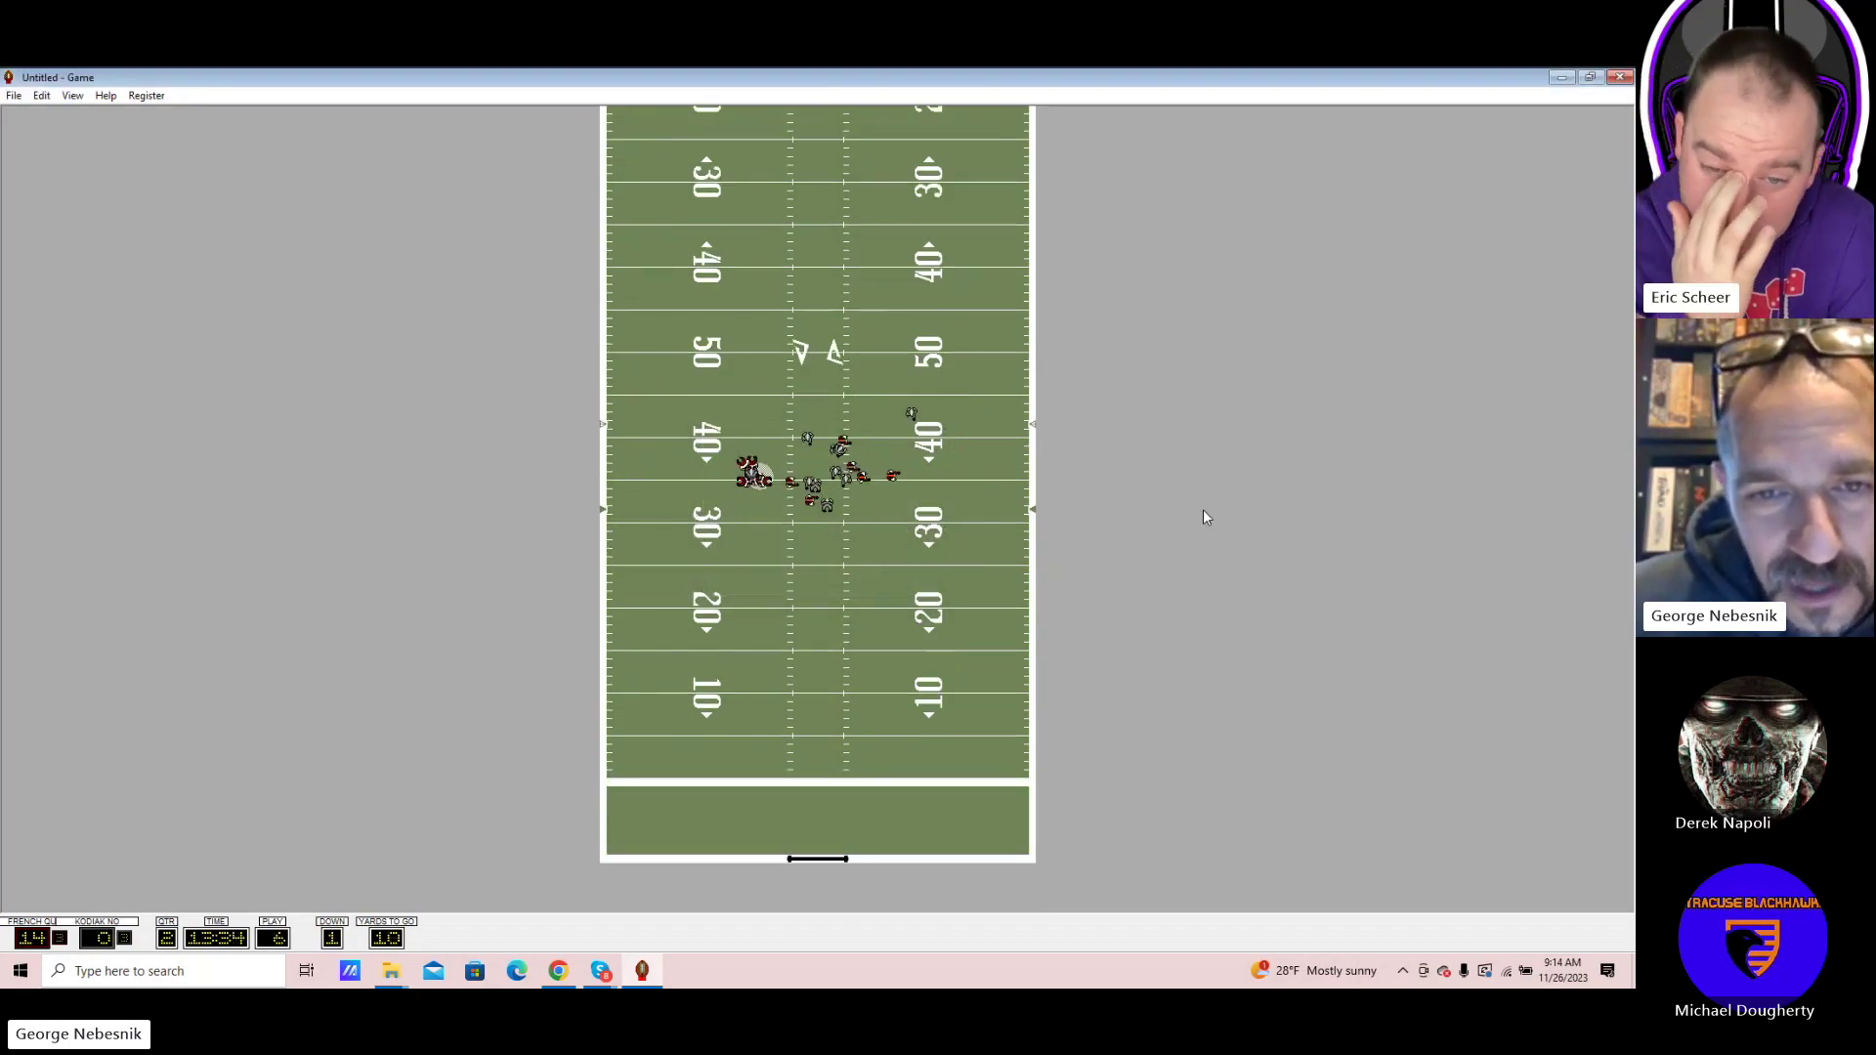
pyautogui.press('Return')
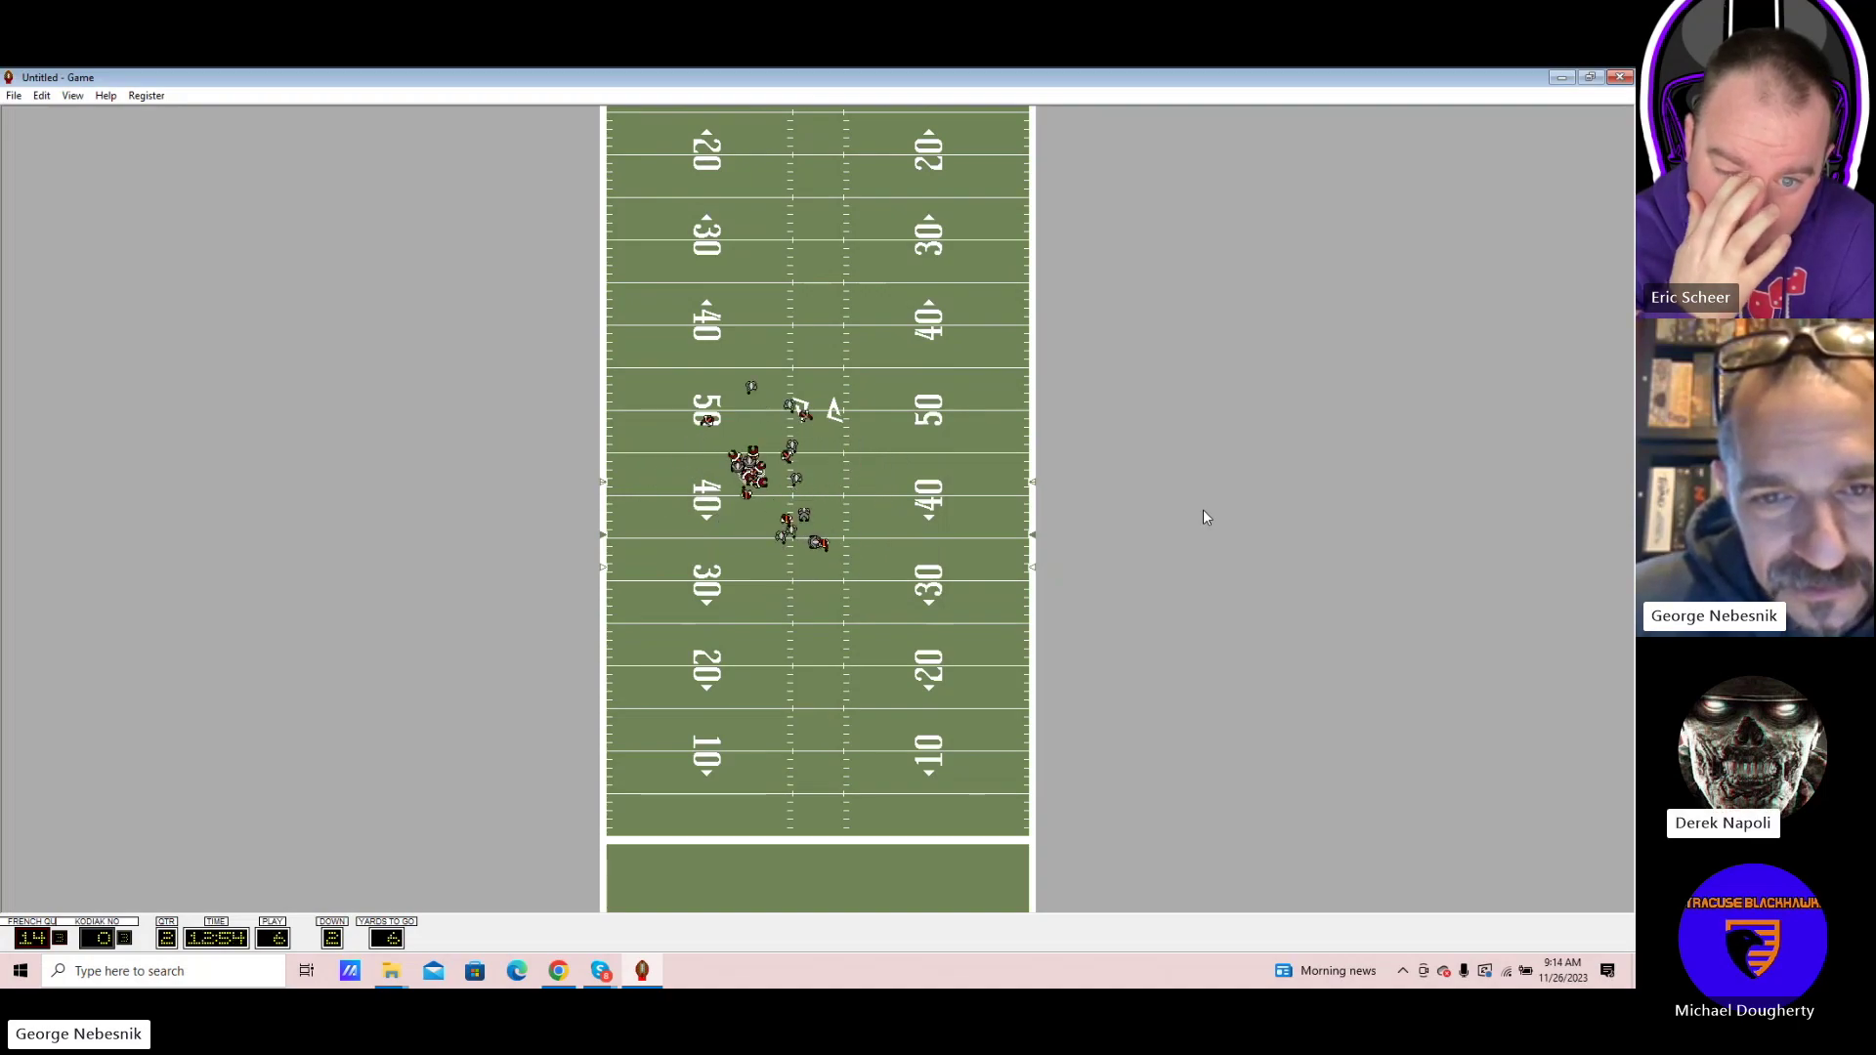
pyautogui.press('Return')
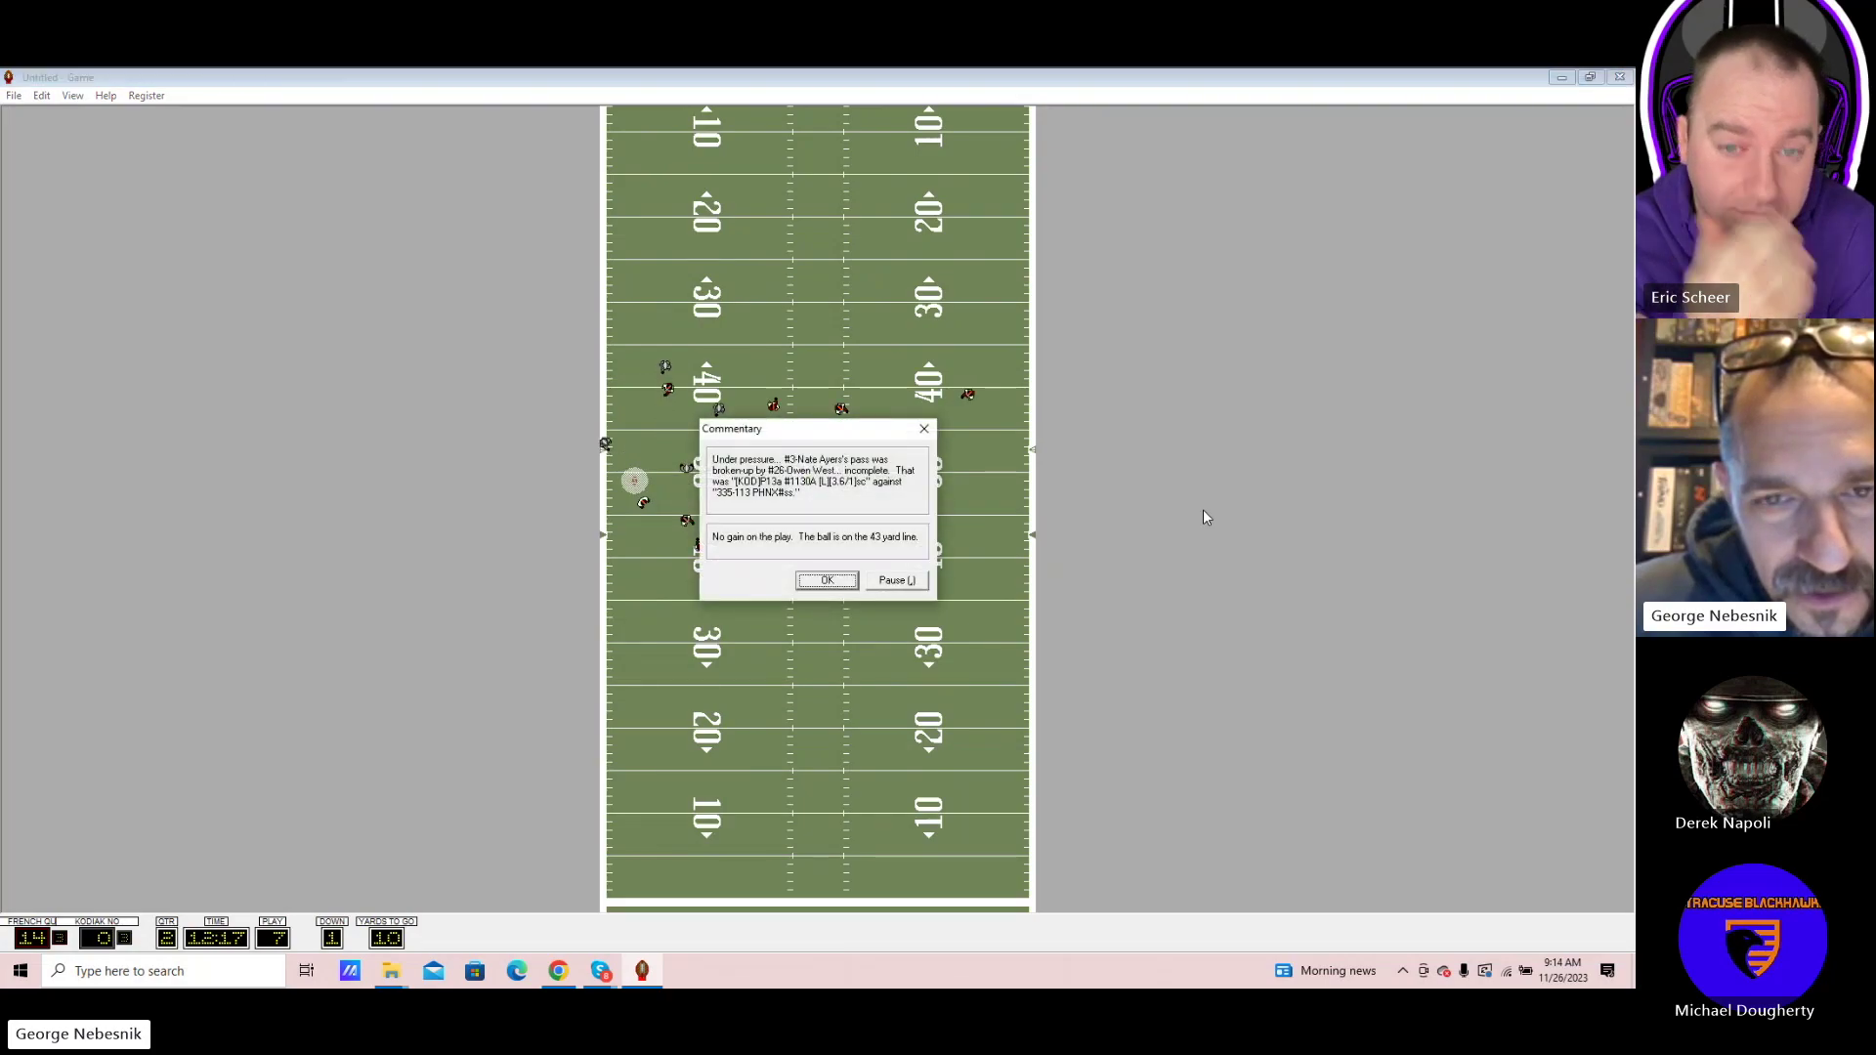
pyautogui.press('Return')
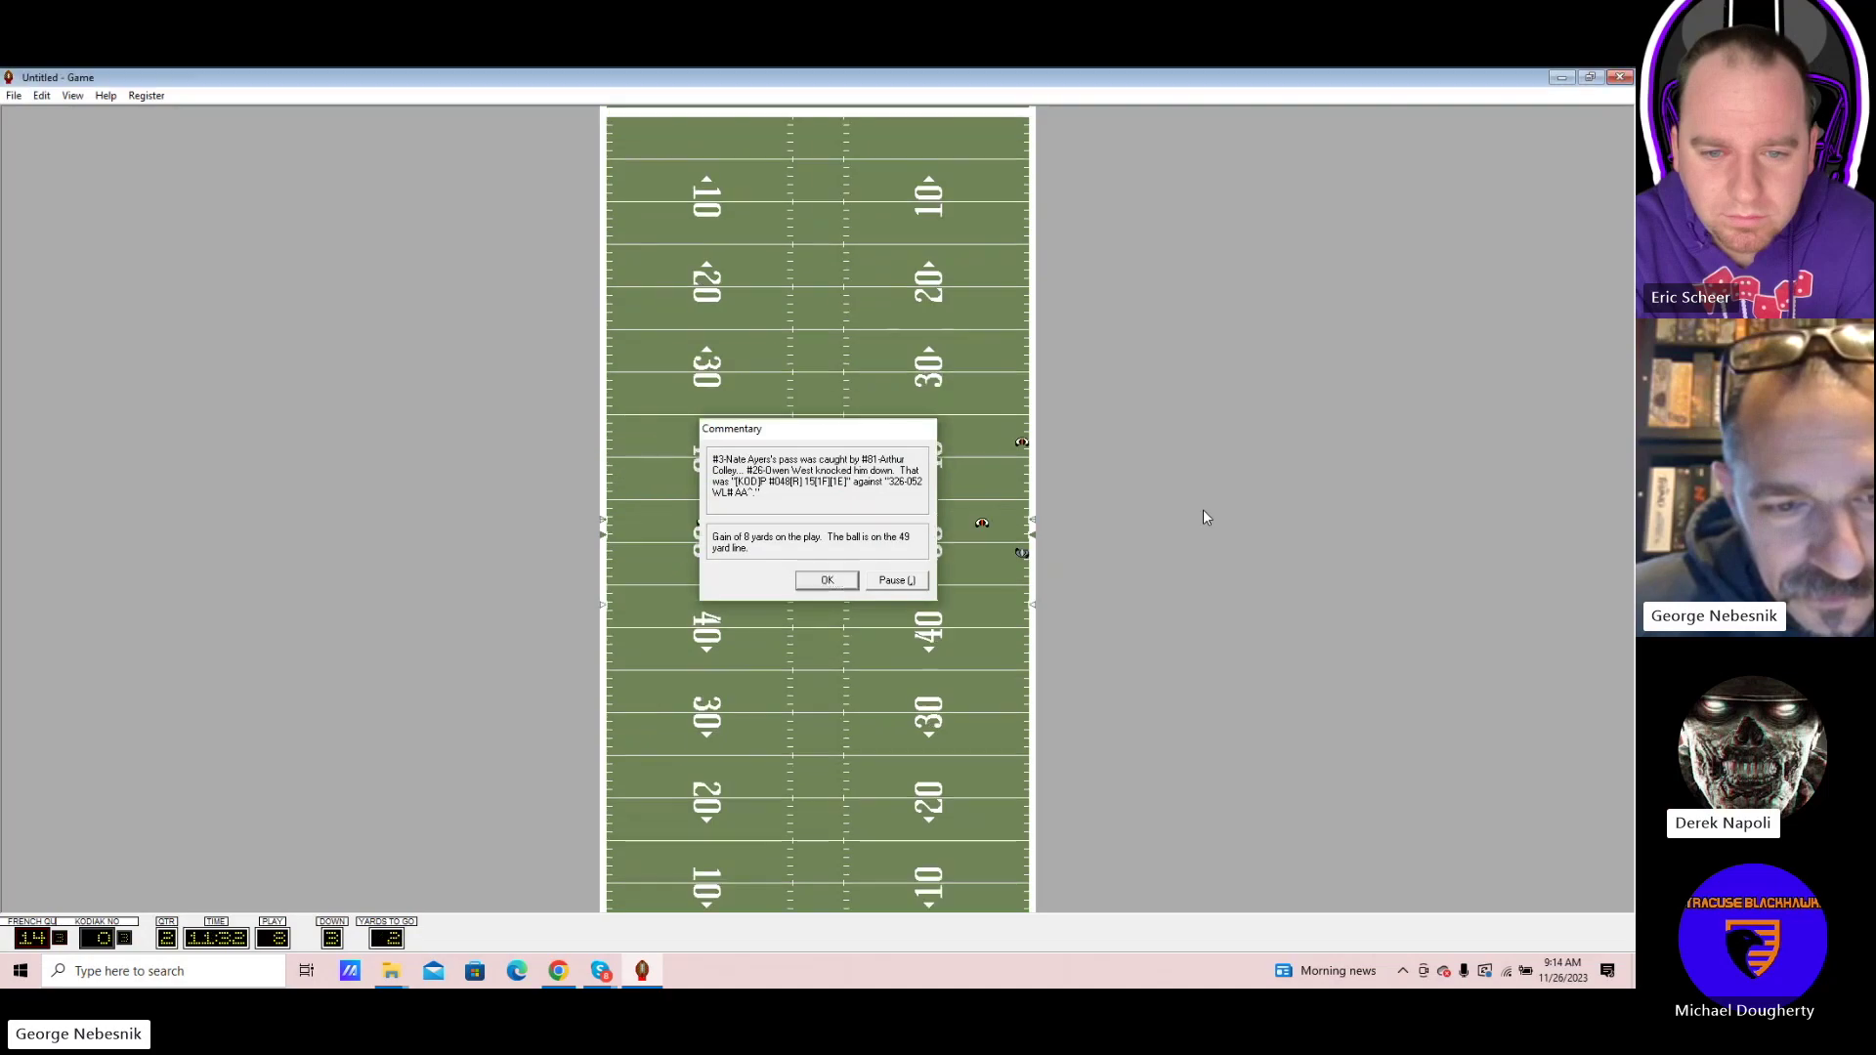
pyautogui.press('Return')
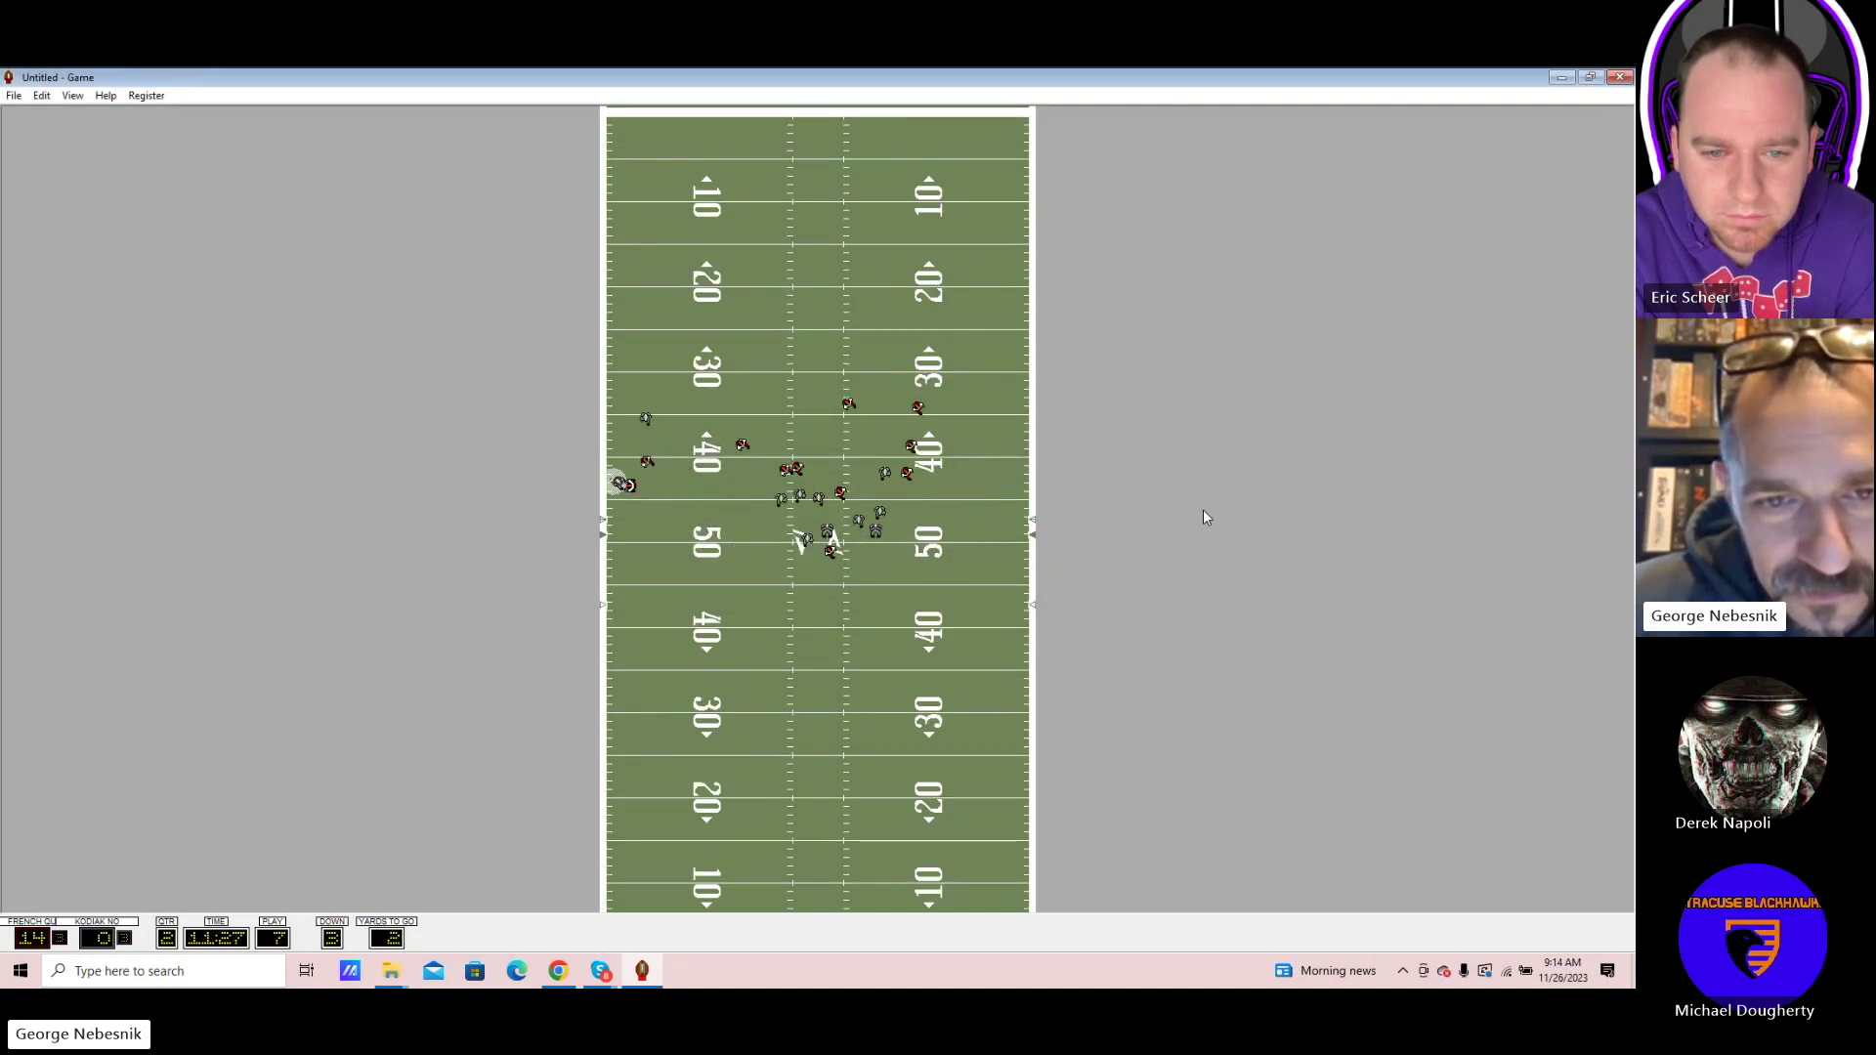
pyautogui.press('Return')
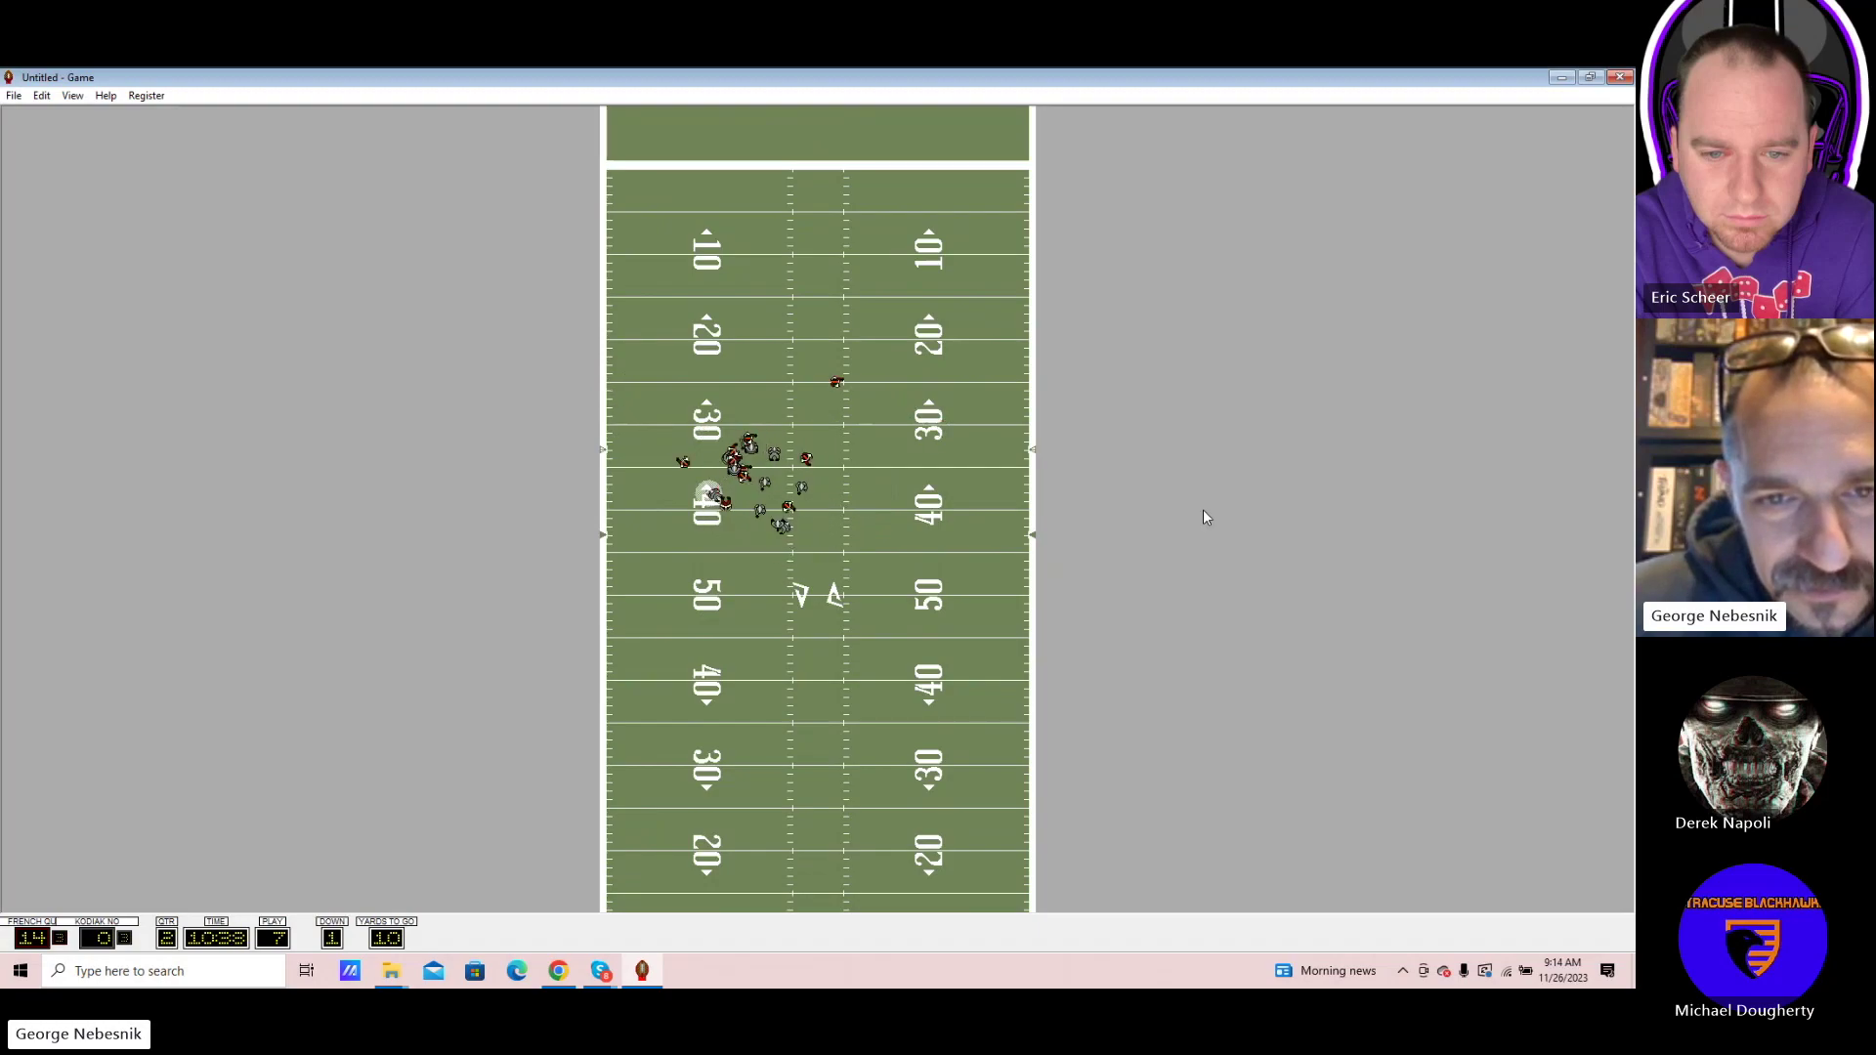
# Simulate second-quarter plays through Kodiak's field goal, making the score 14–3
pyautogui.press('Return')
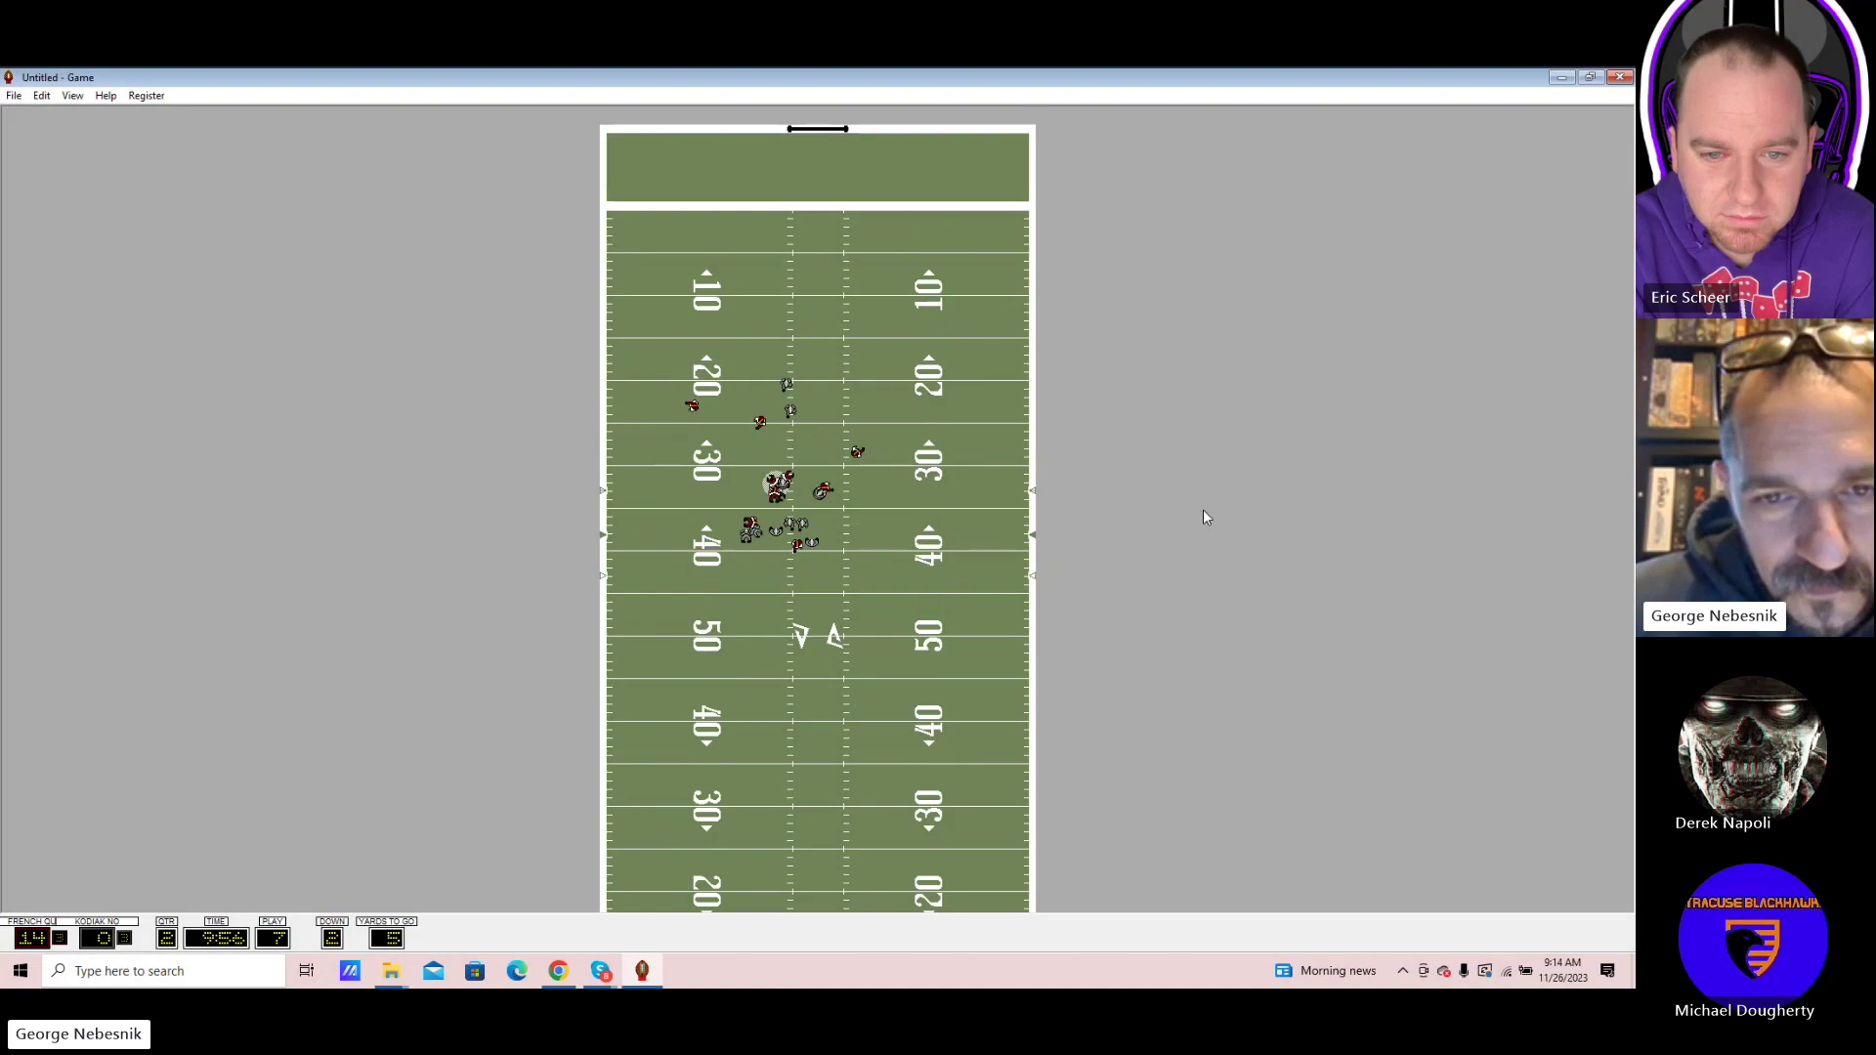
pyautogui.press('Return')
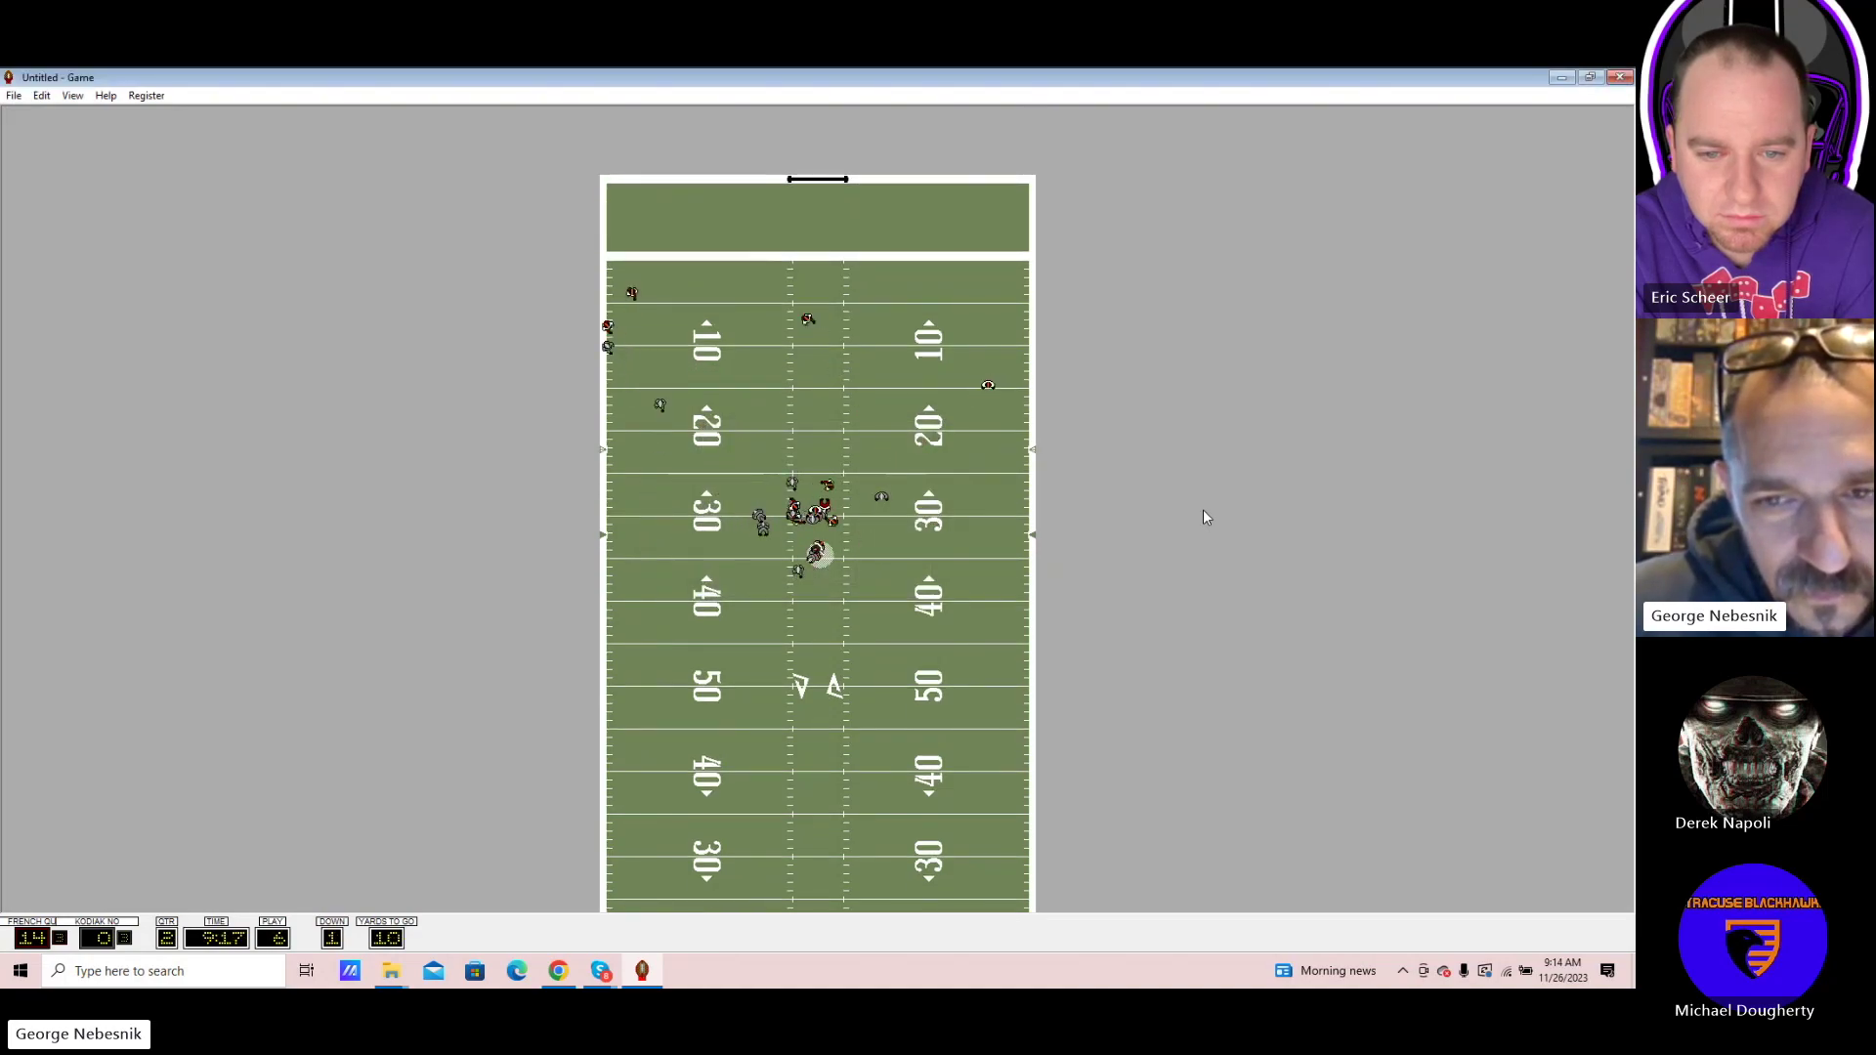
pyautogui.press('Return')
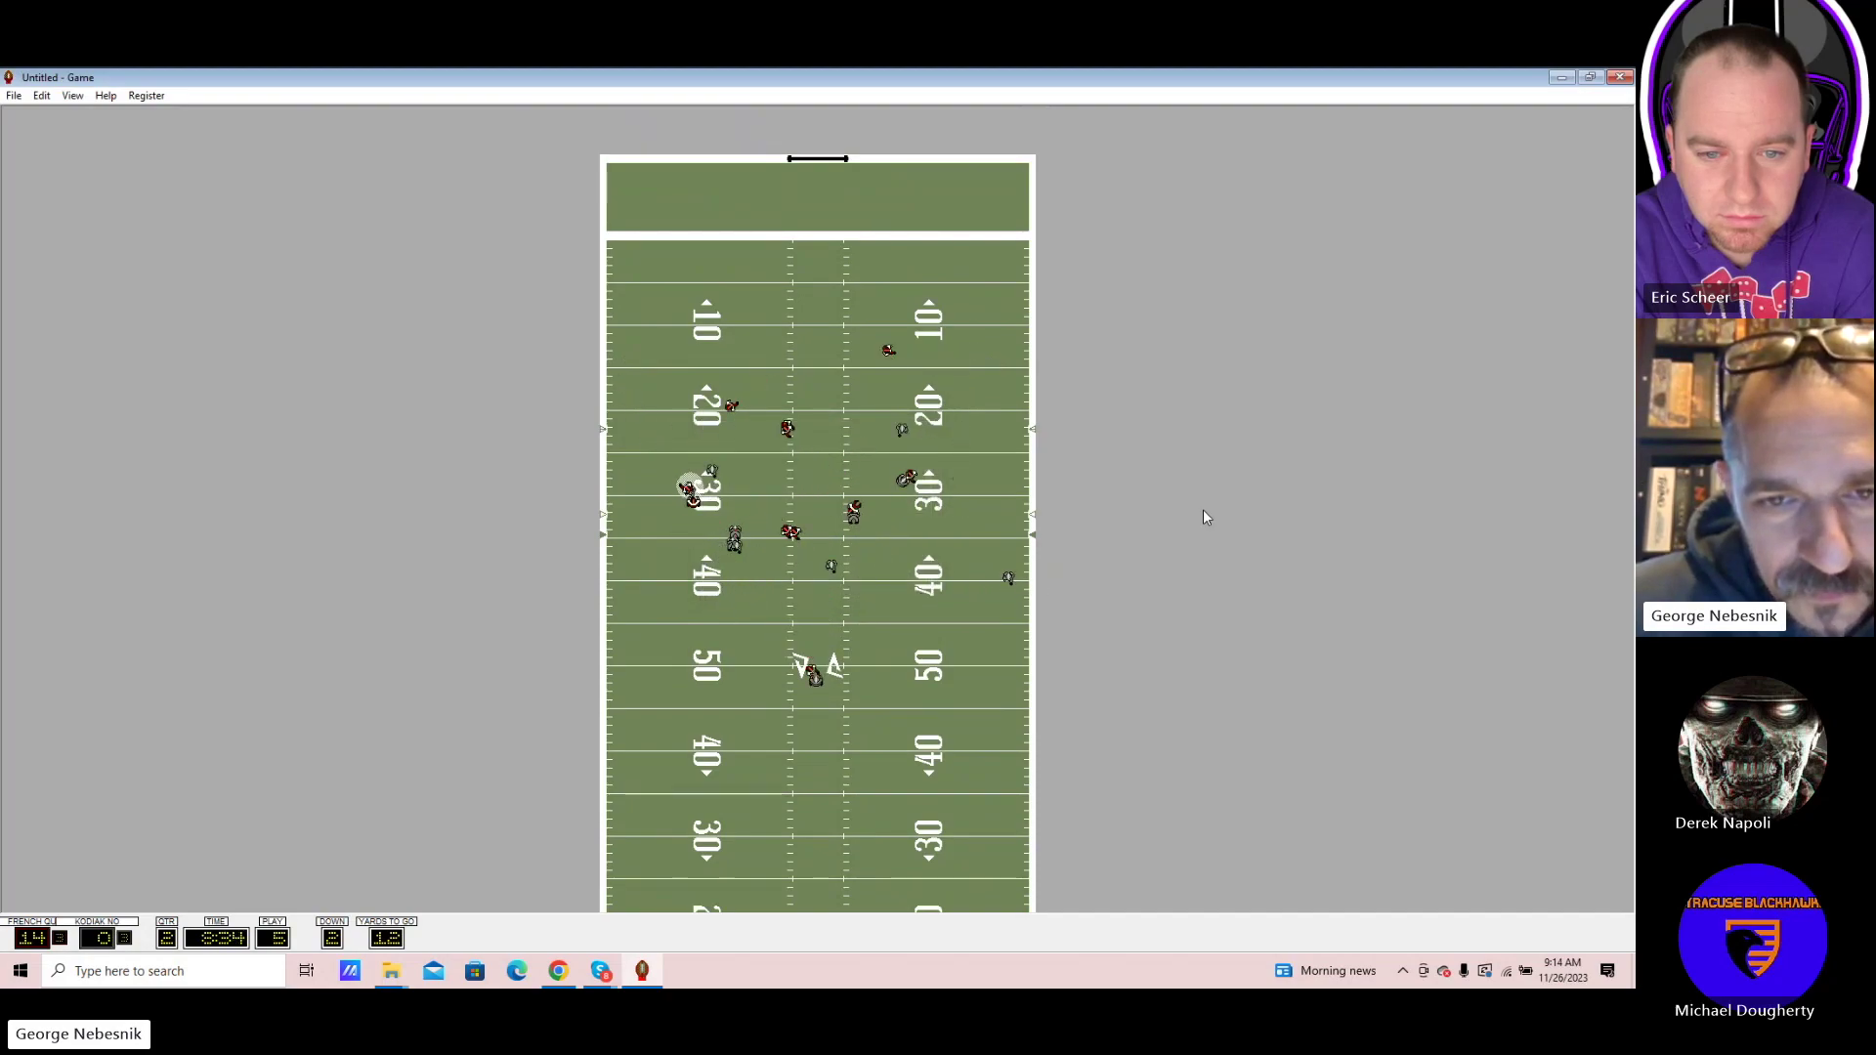
pyautogui.press('Return')
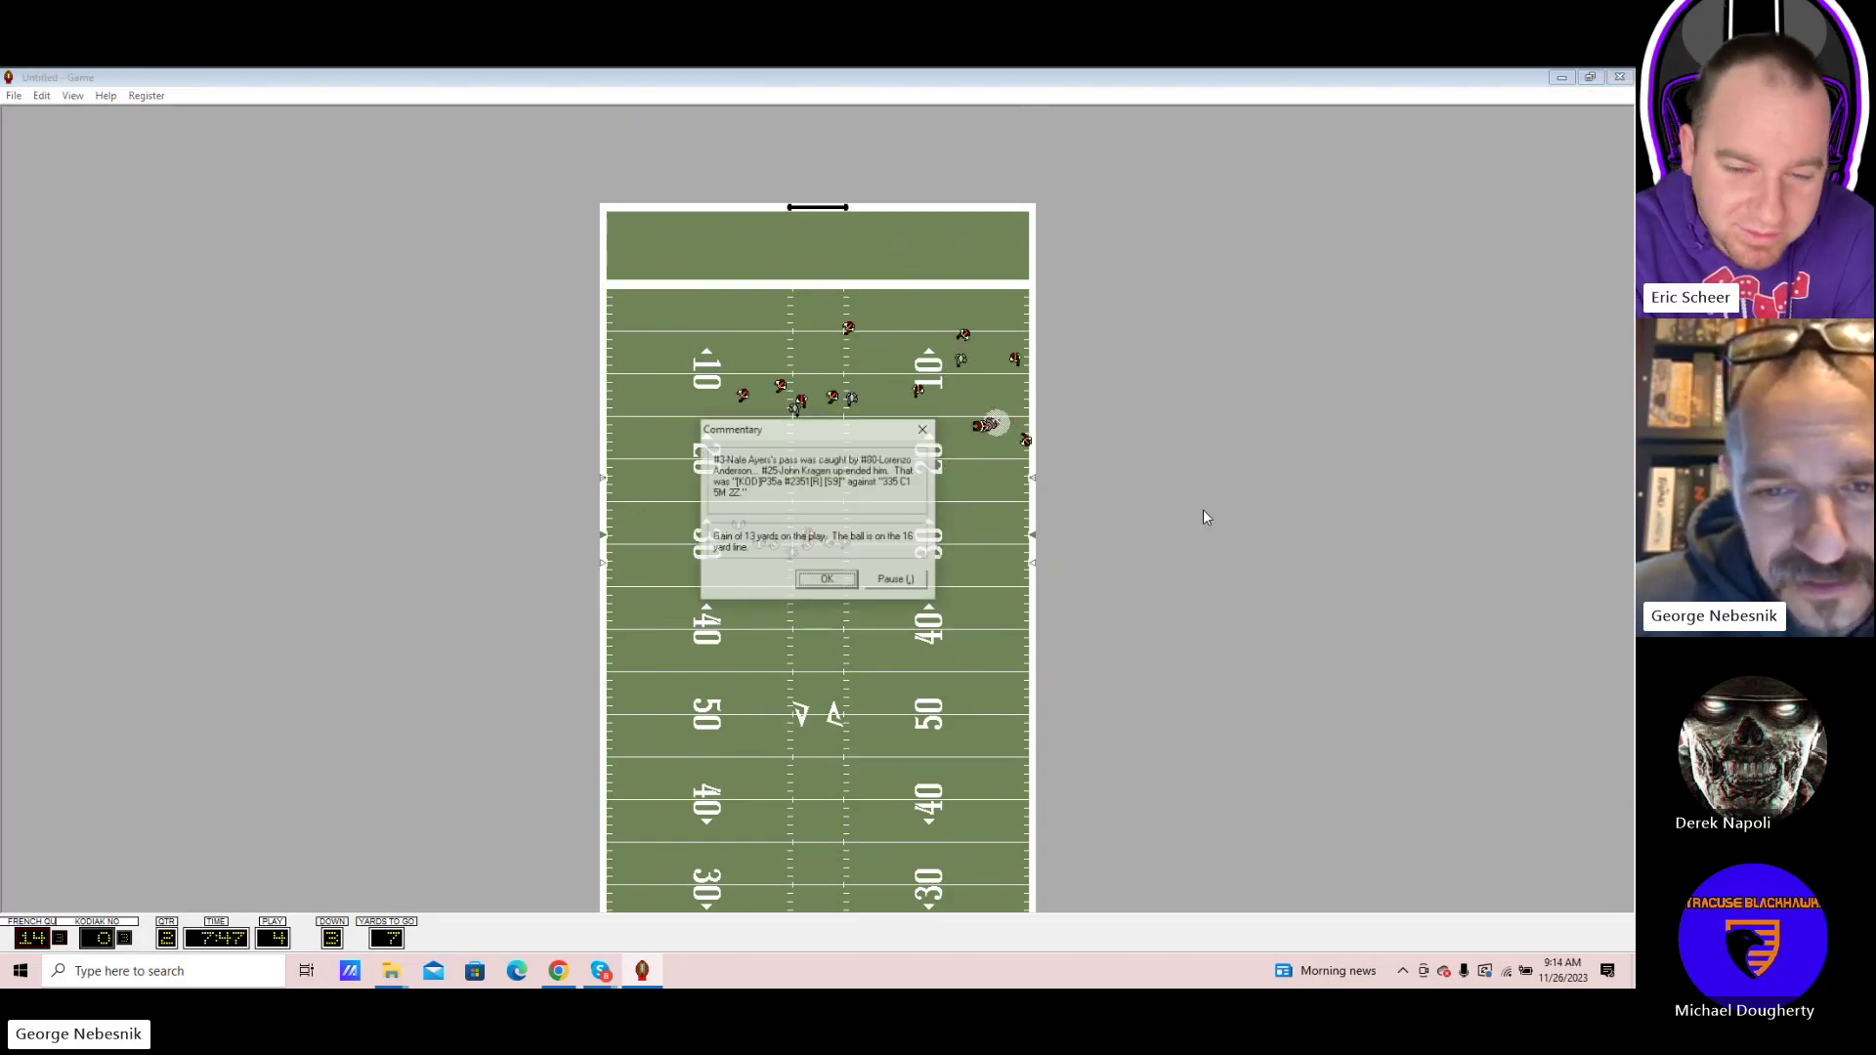
pyautogui.press('Return')
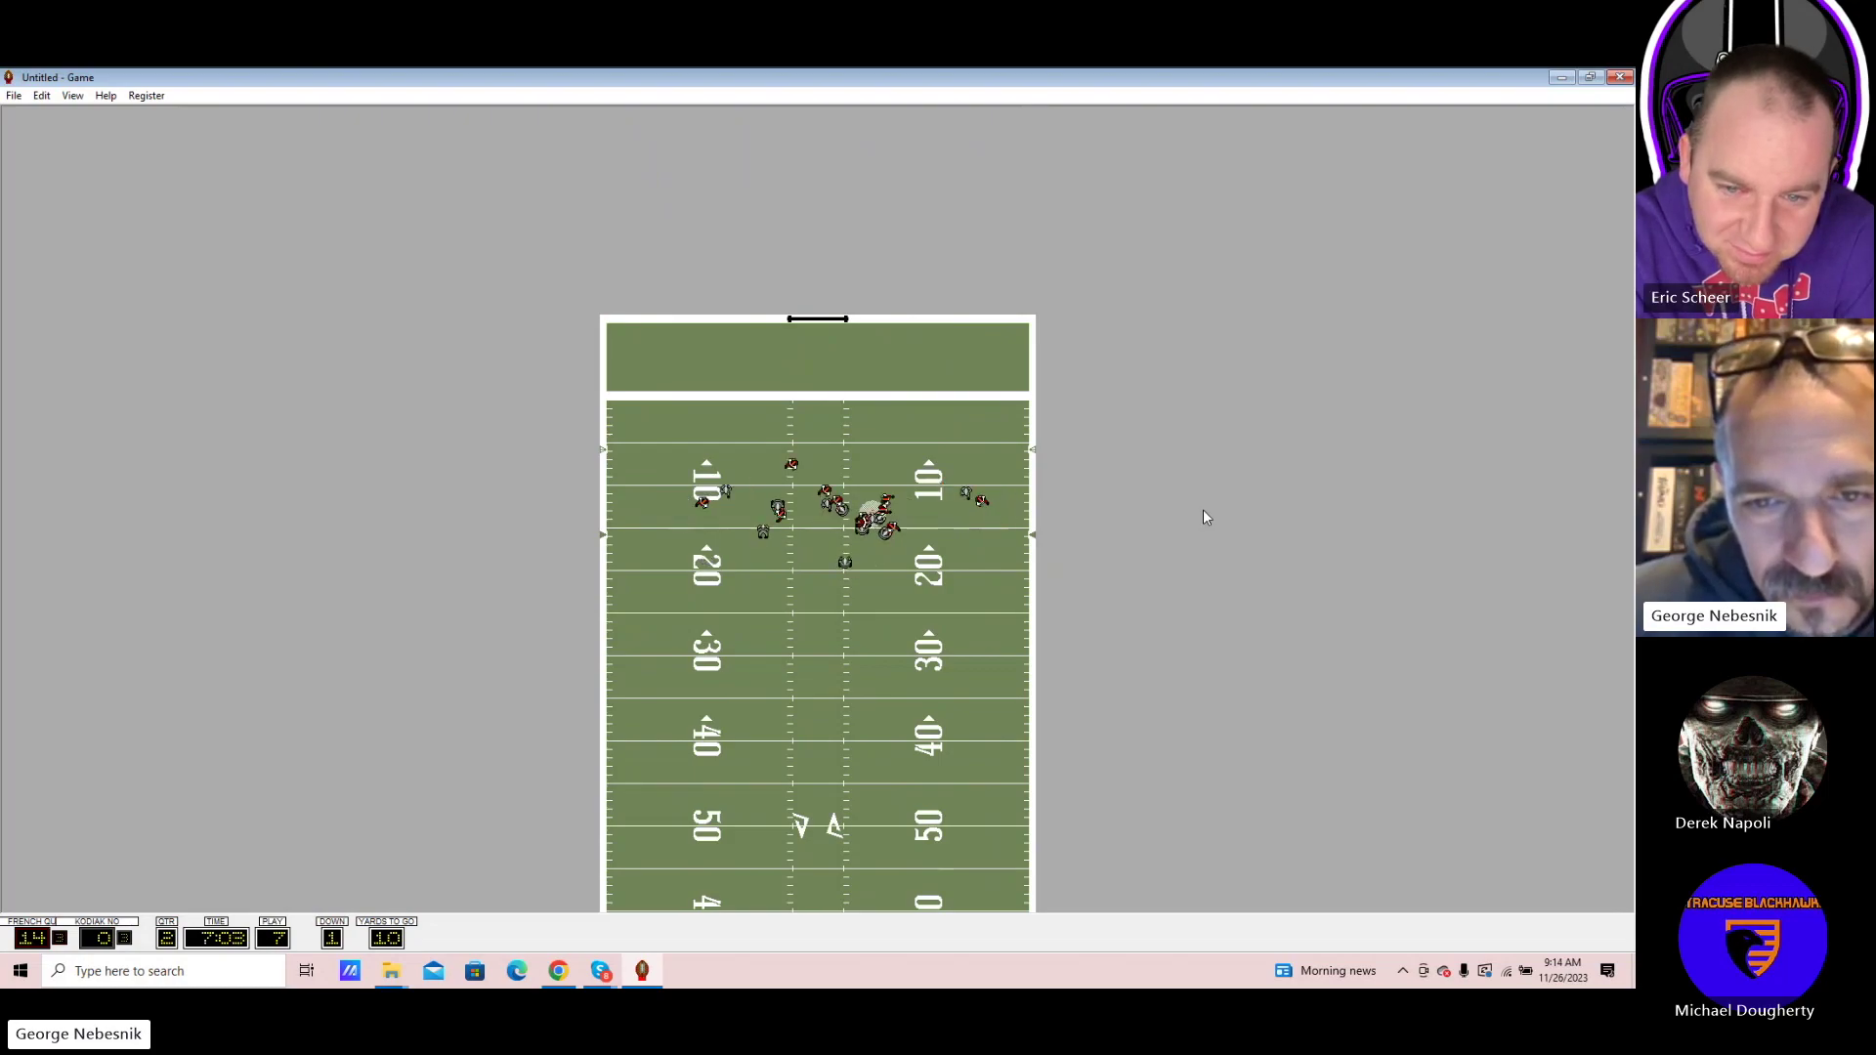
pyautogui.press('Return')
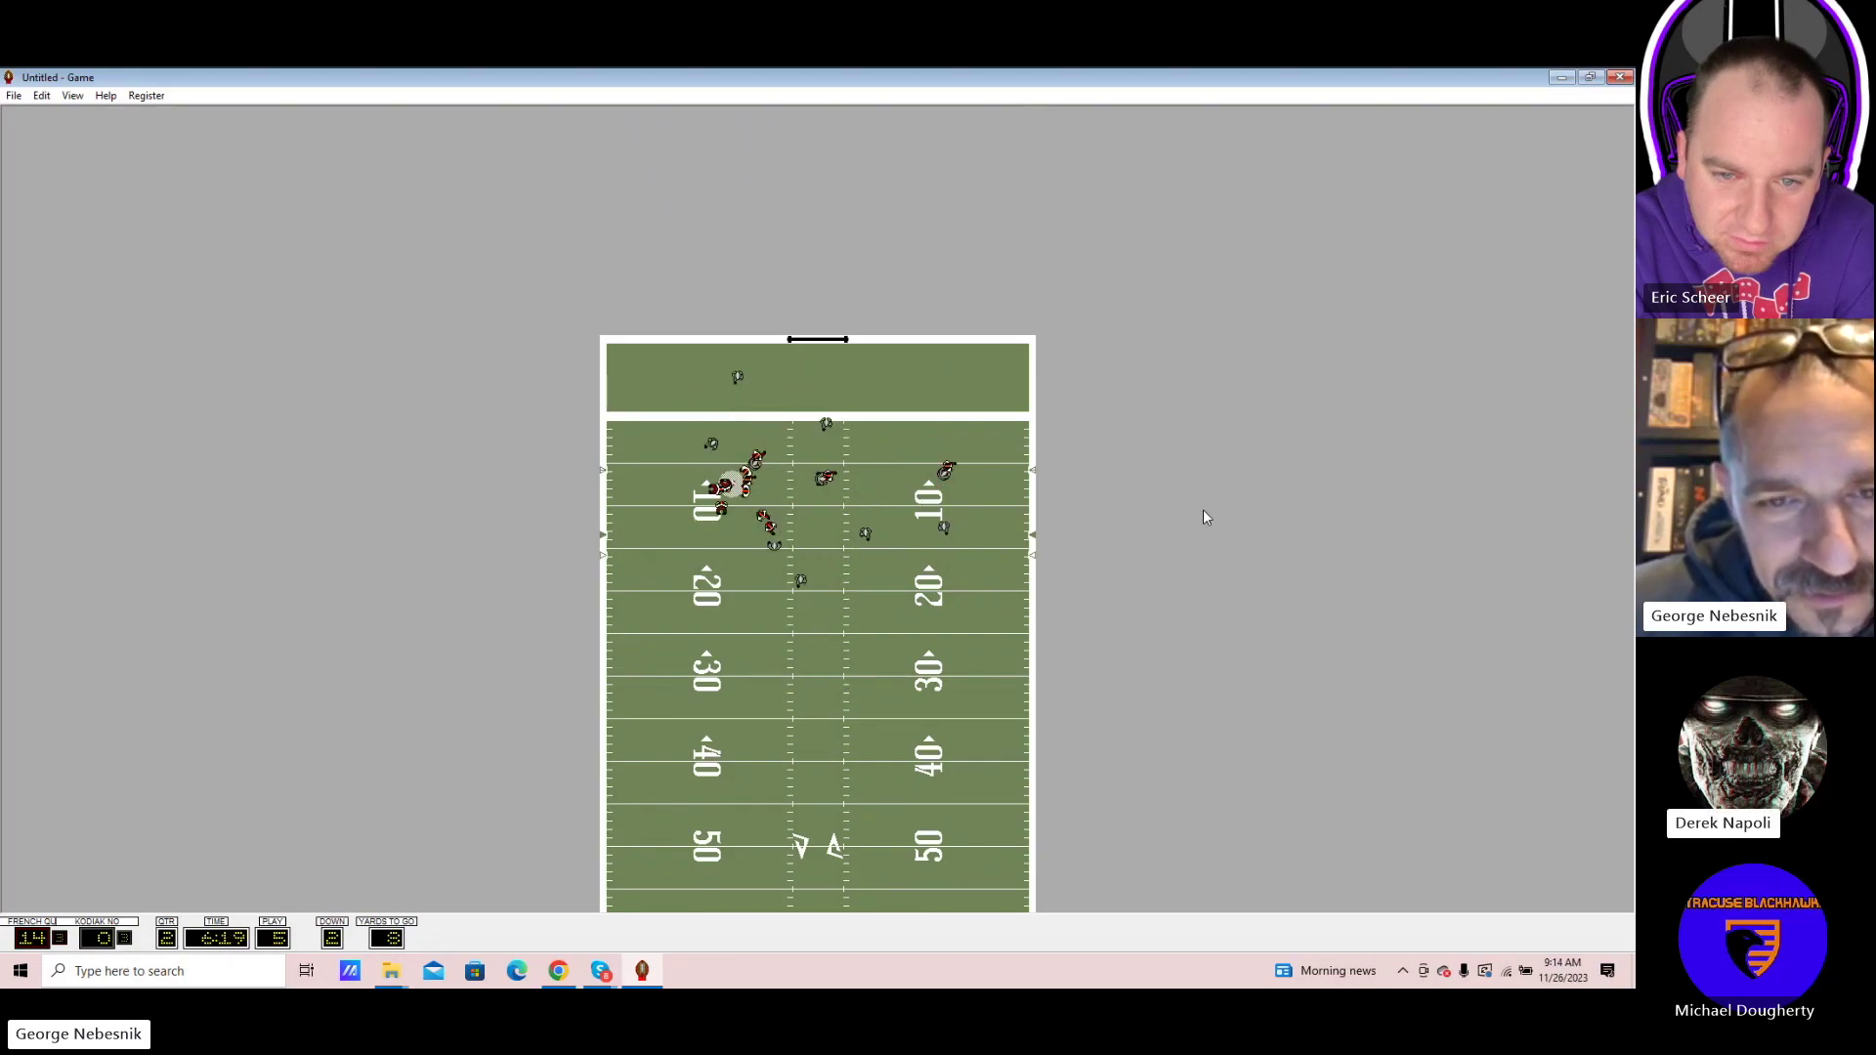
pyautogui.press('Return')
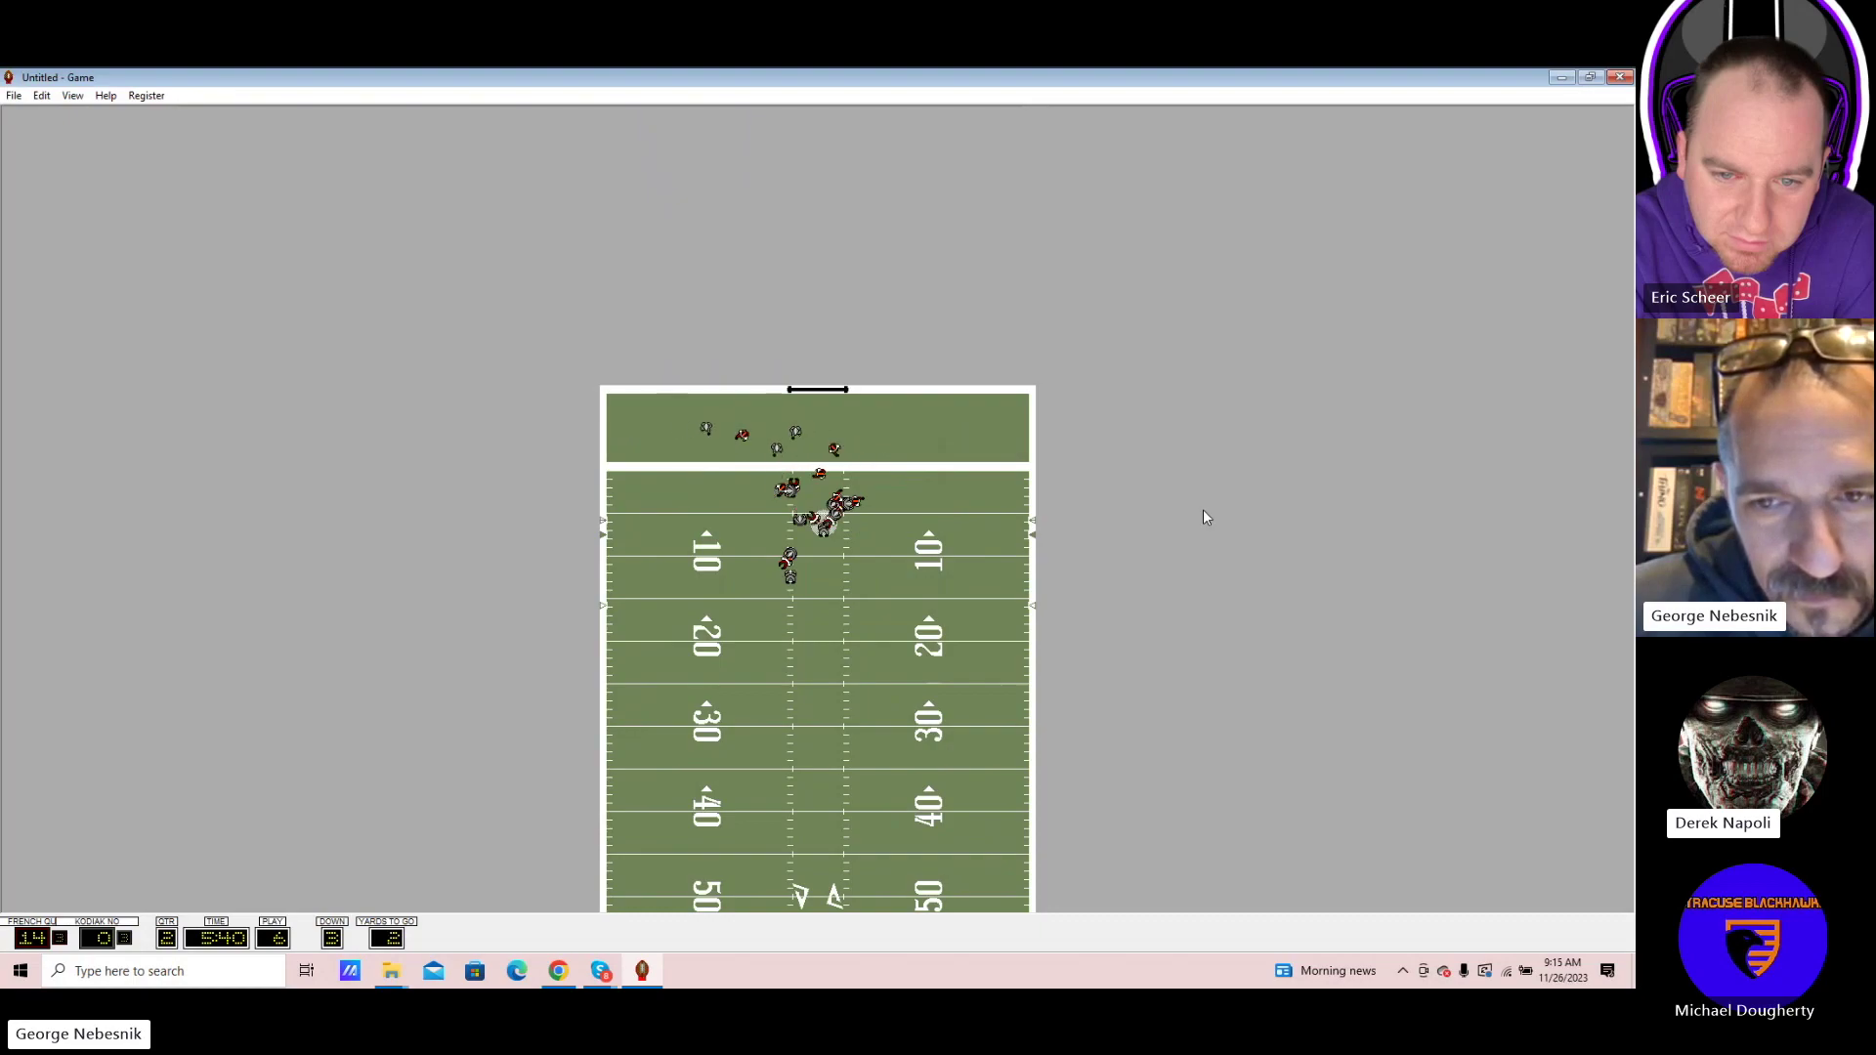
pyautogui.press('Return')
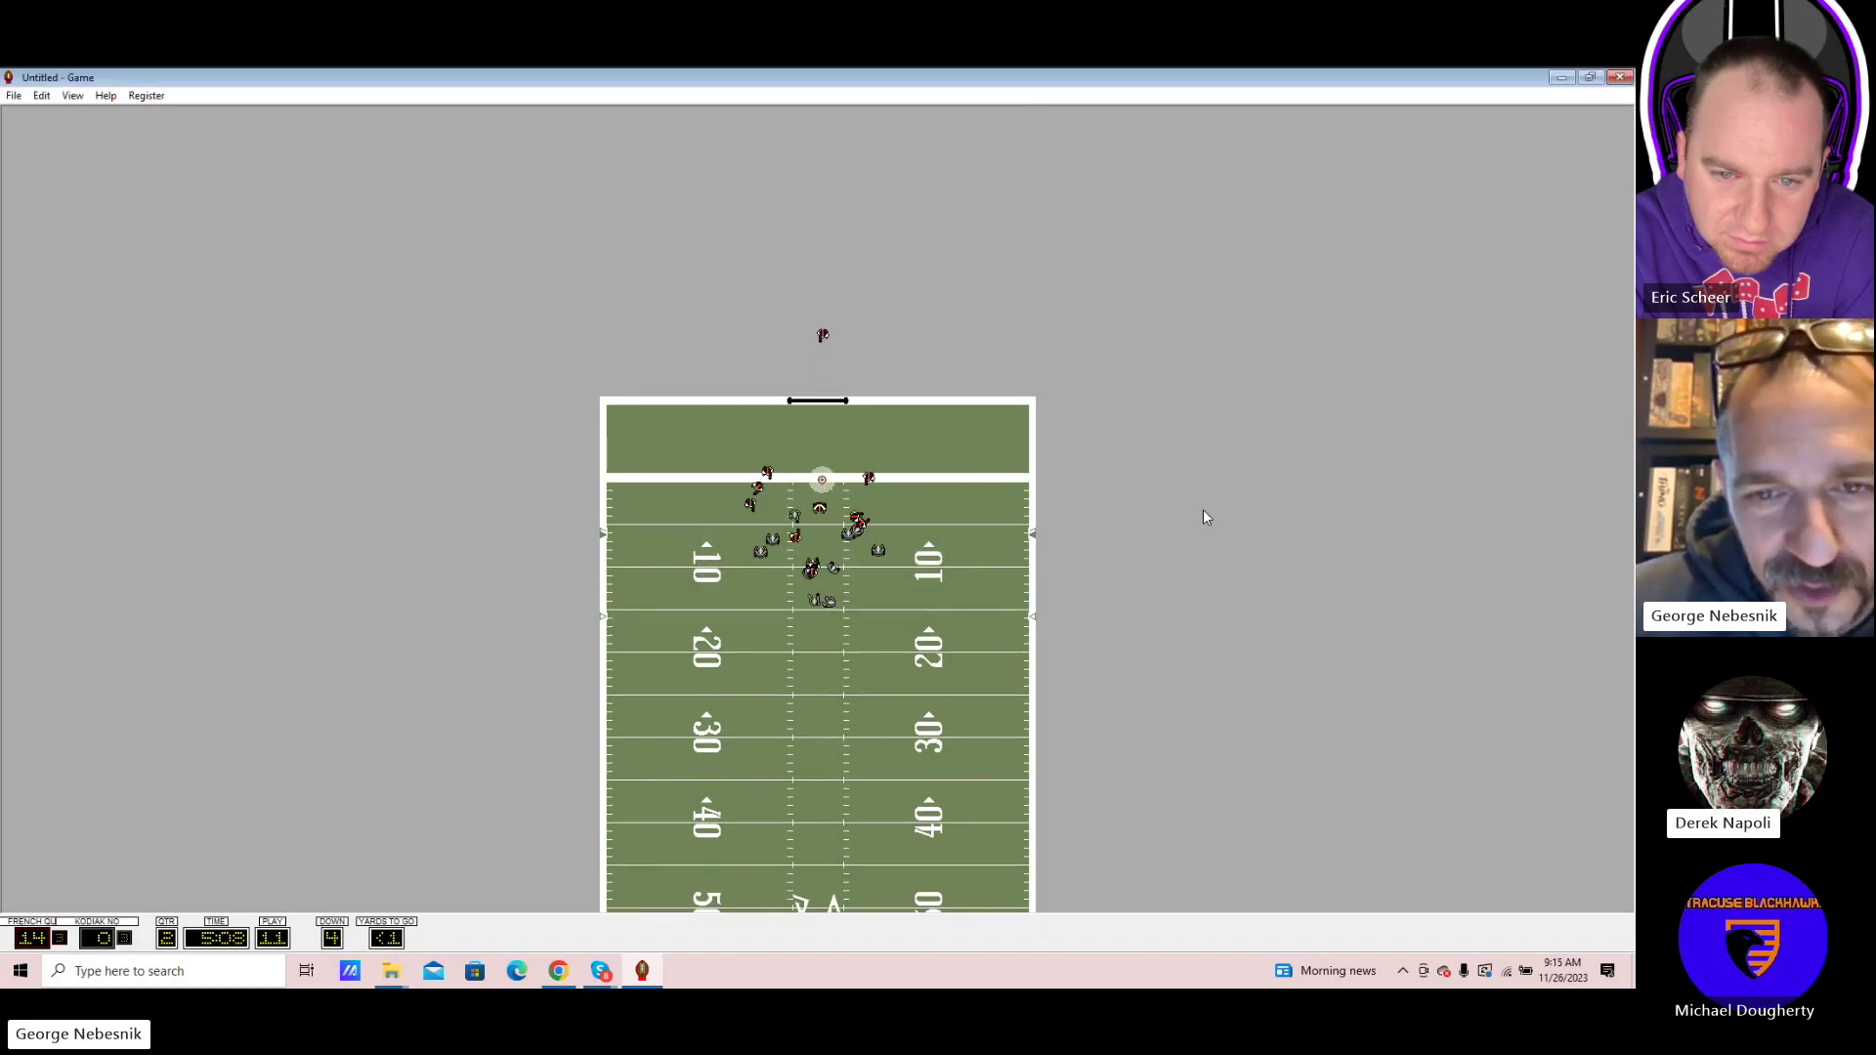
pyautogui.press('Return')
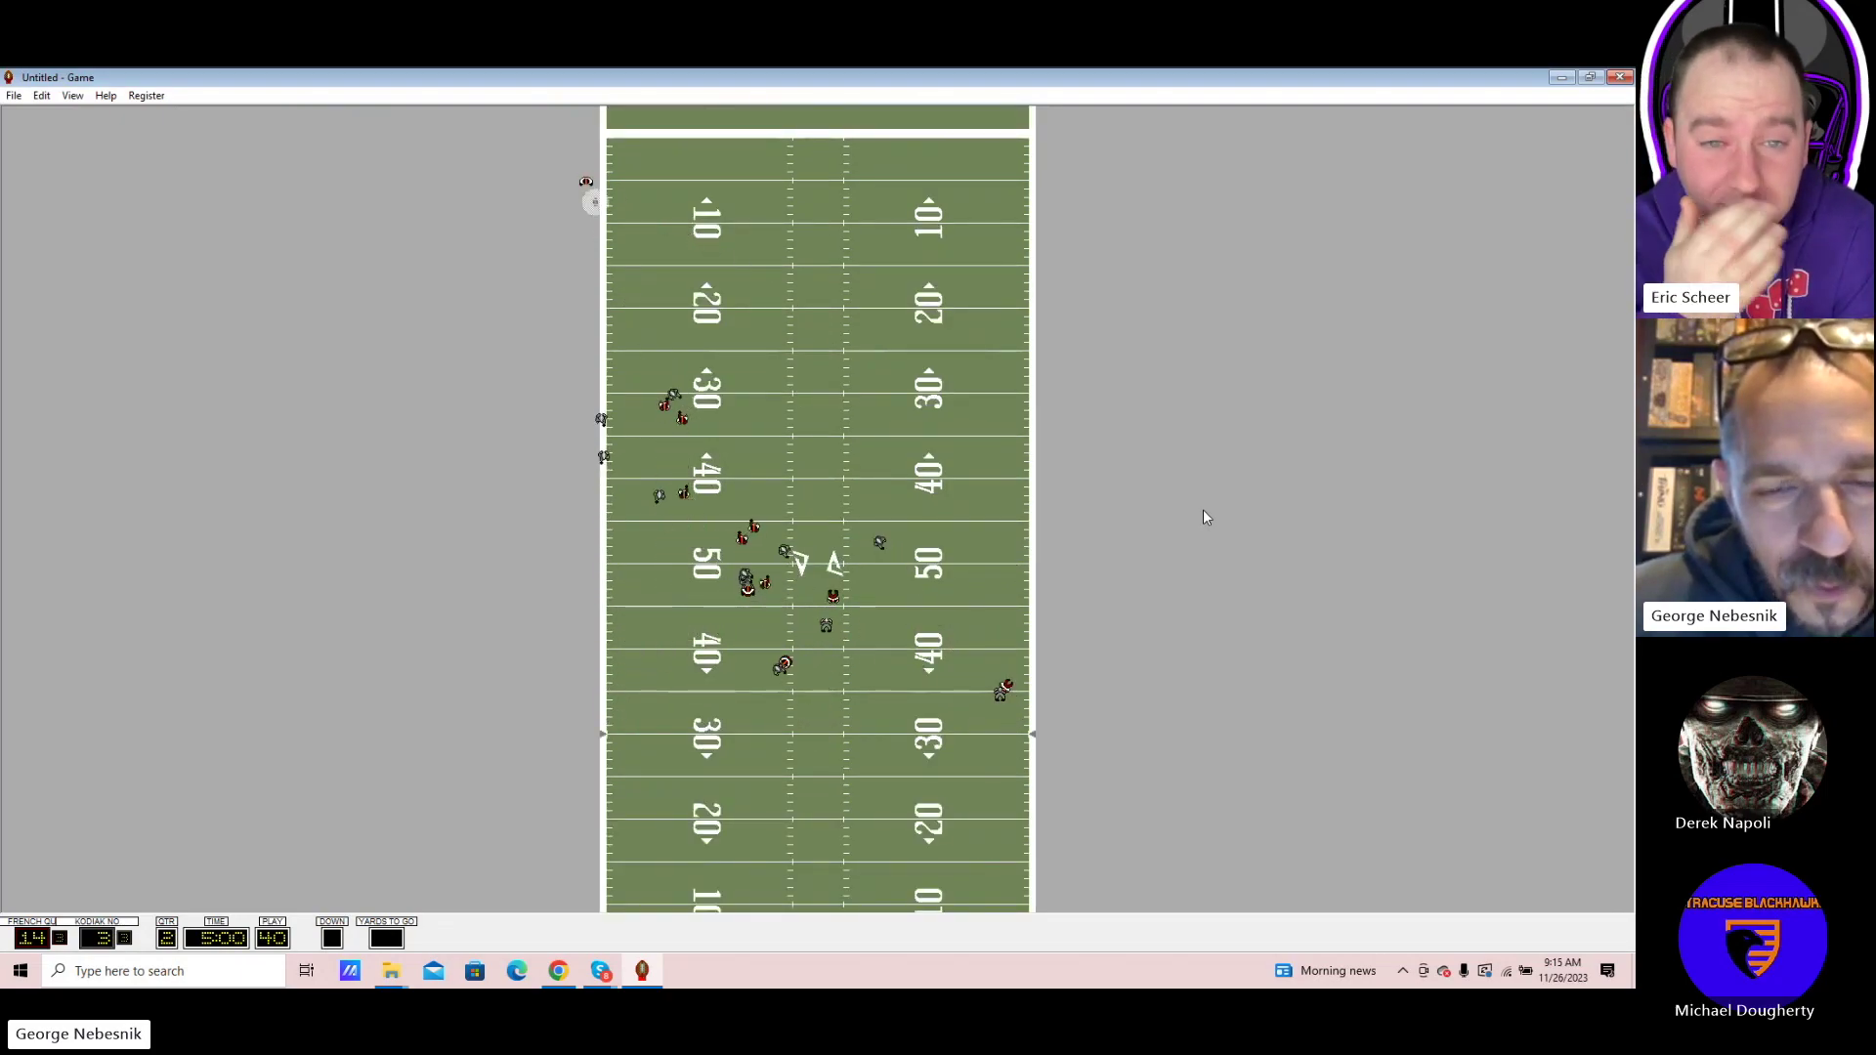
# Play on from the kickoff through the next drive's snaps
pyautogui.press('Return')
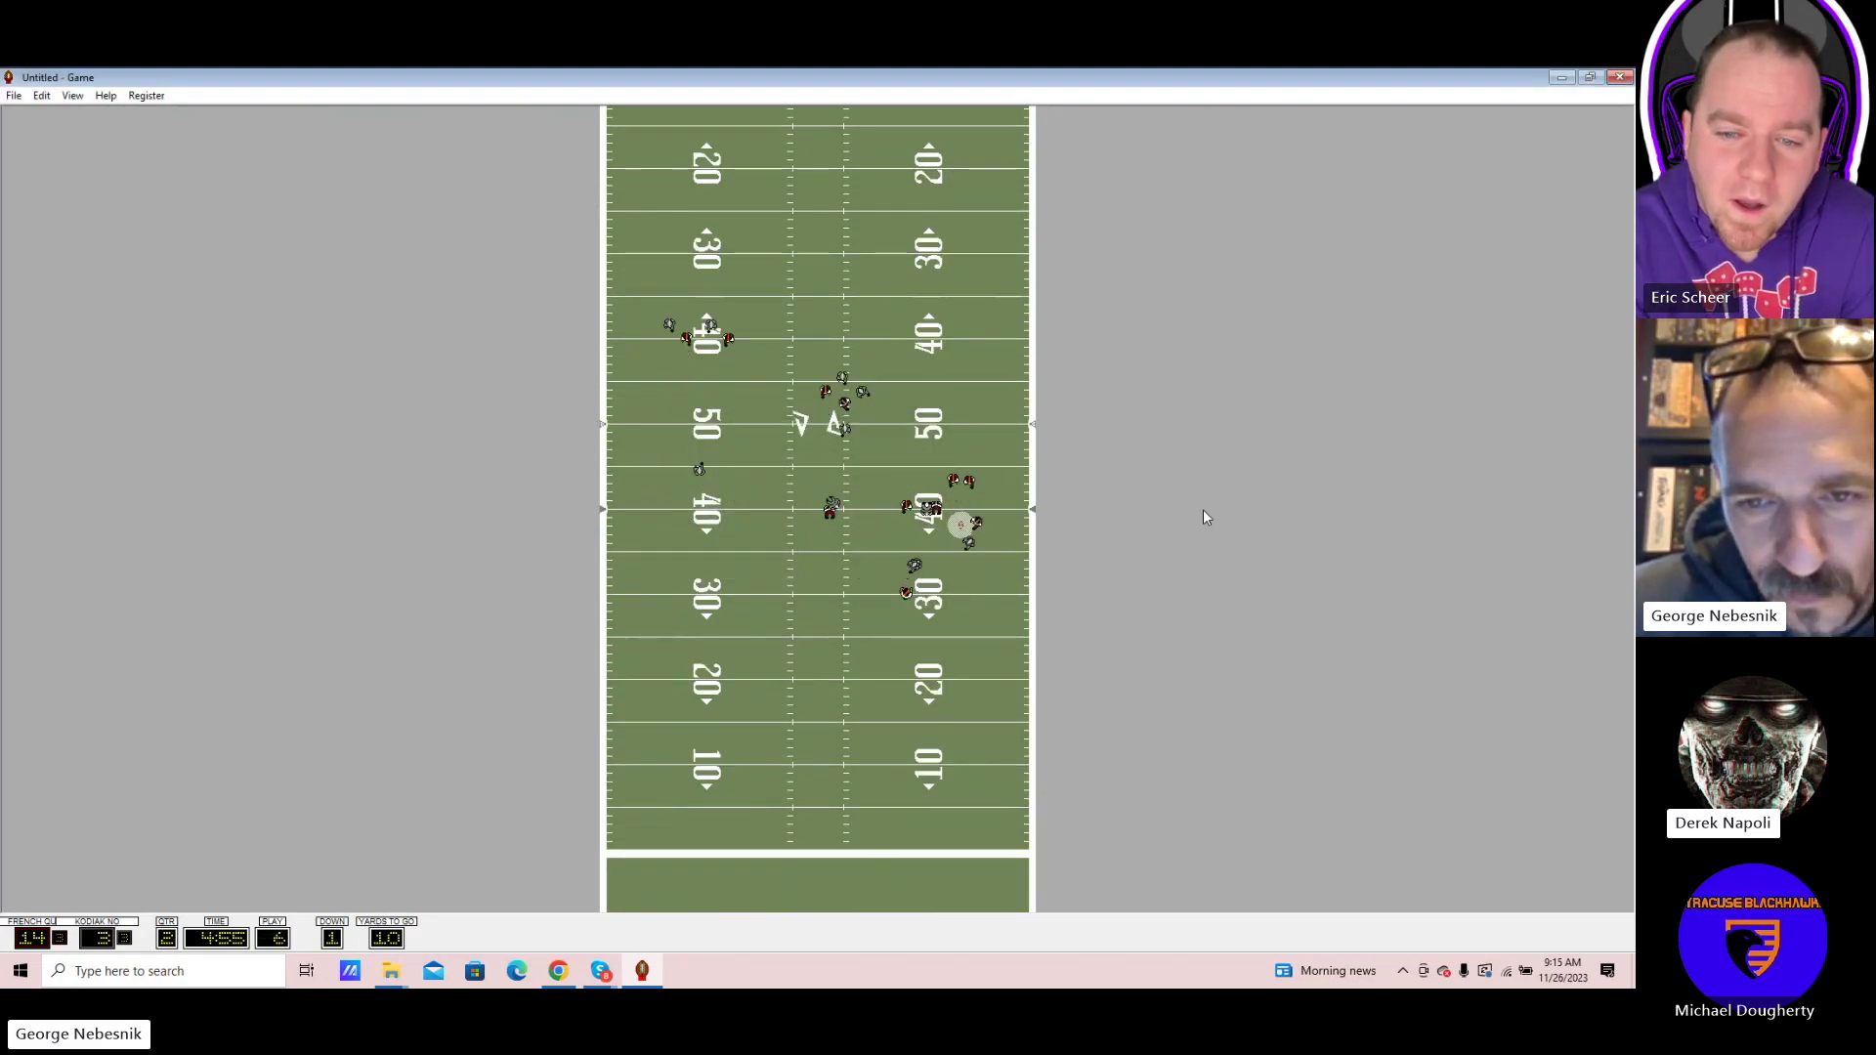
pyautogui.press('Return')
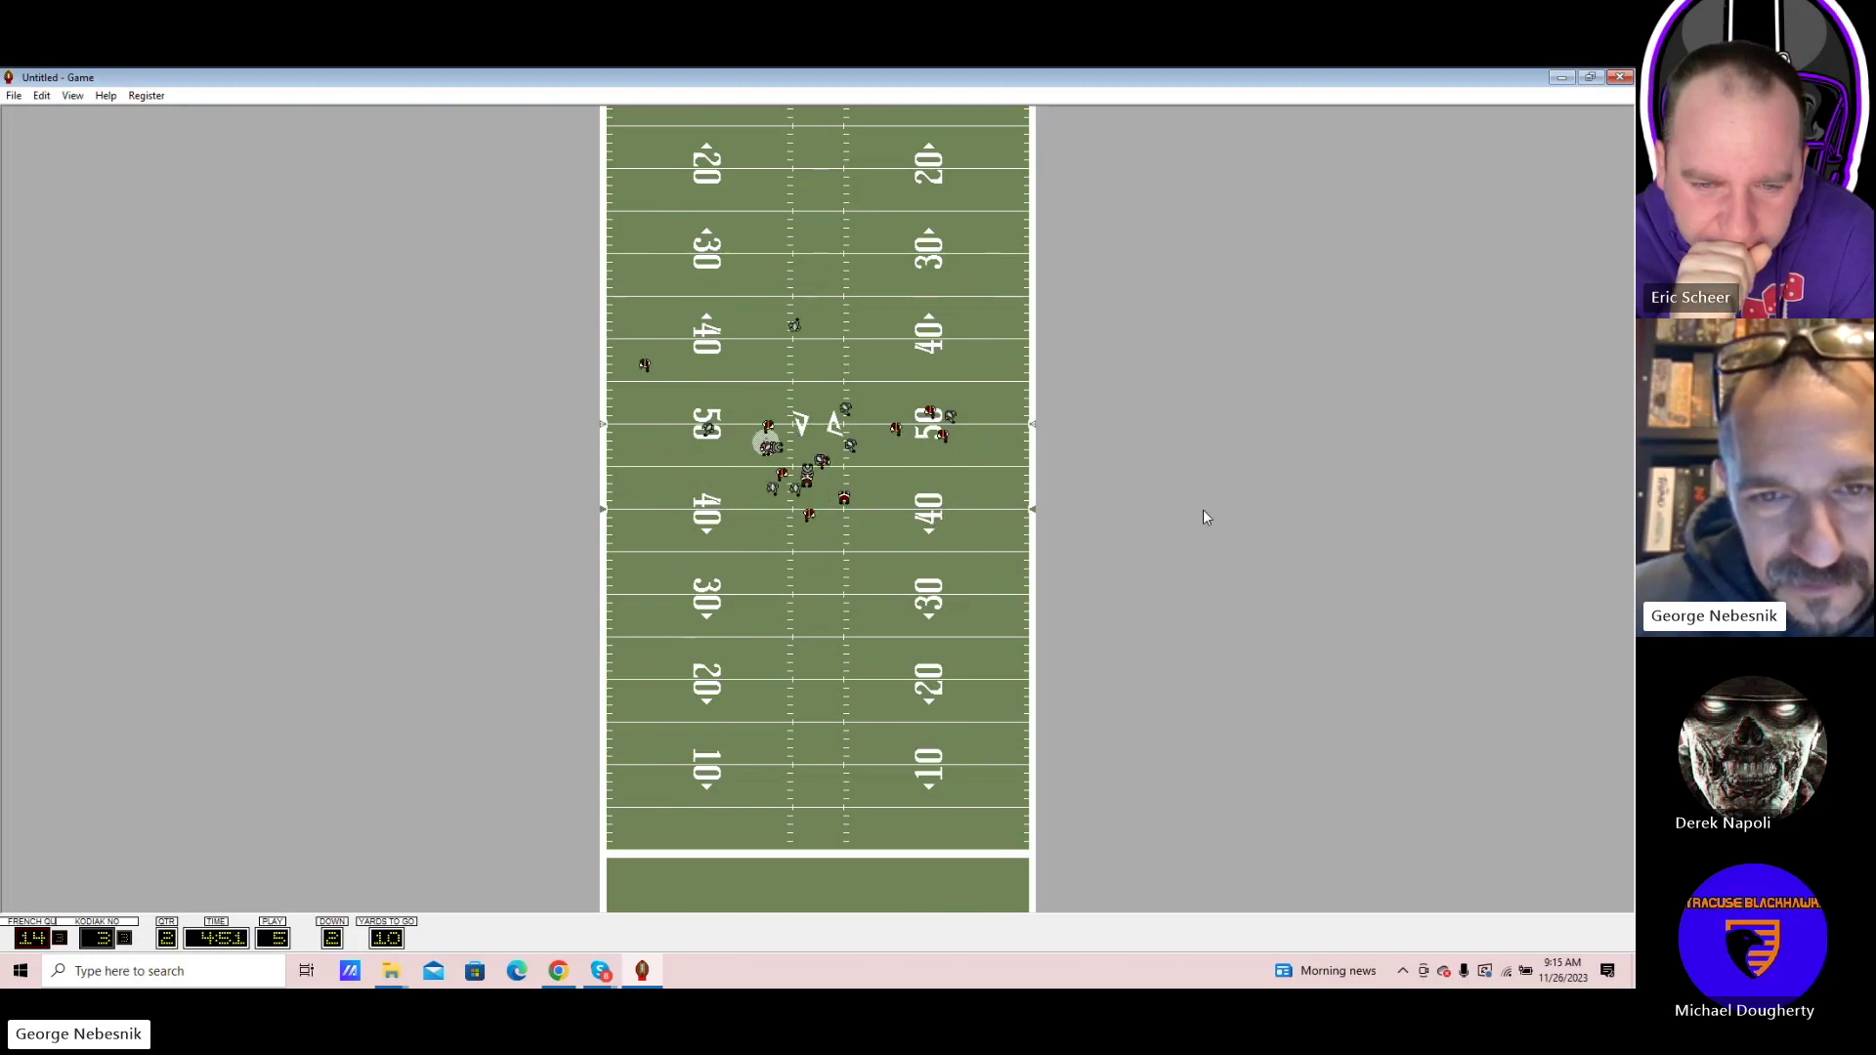
pyautogui.press('Return')
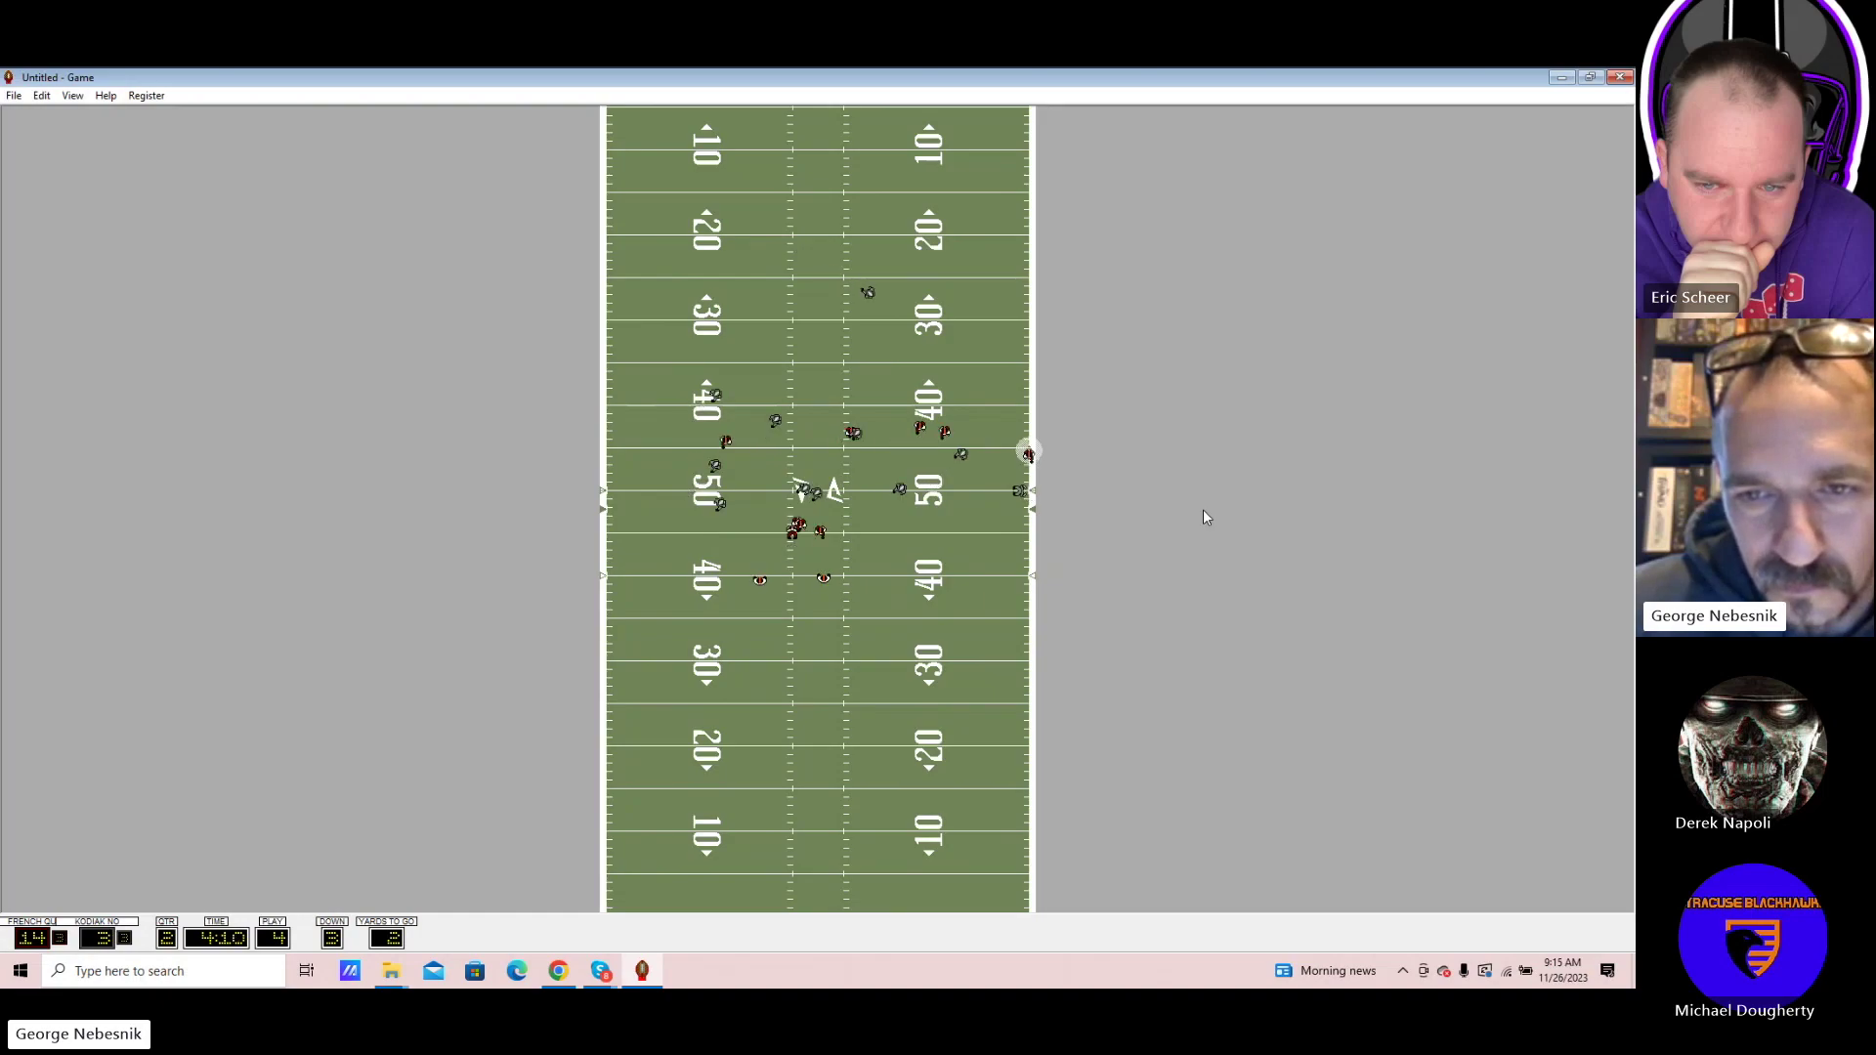
pyautogui.press('Return')
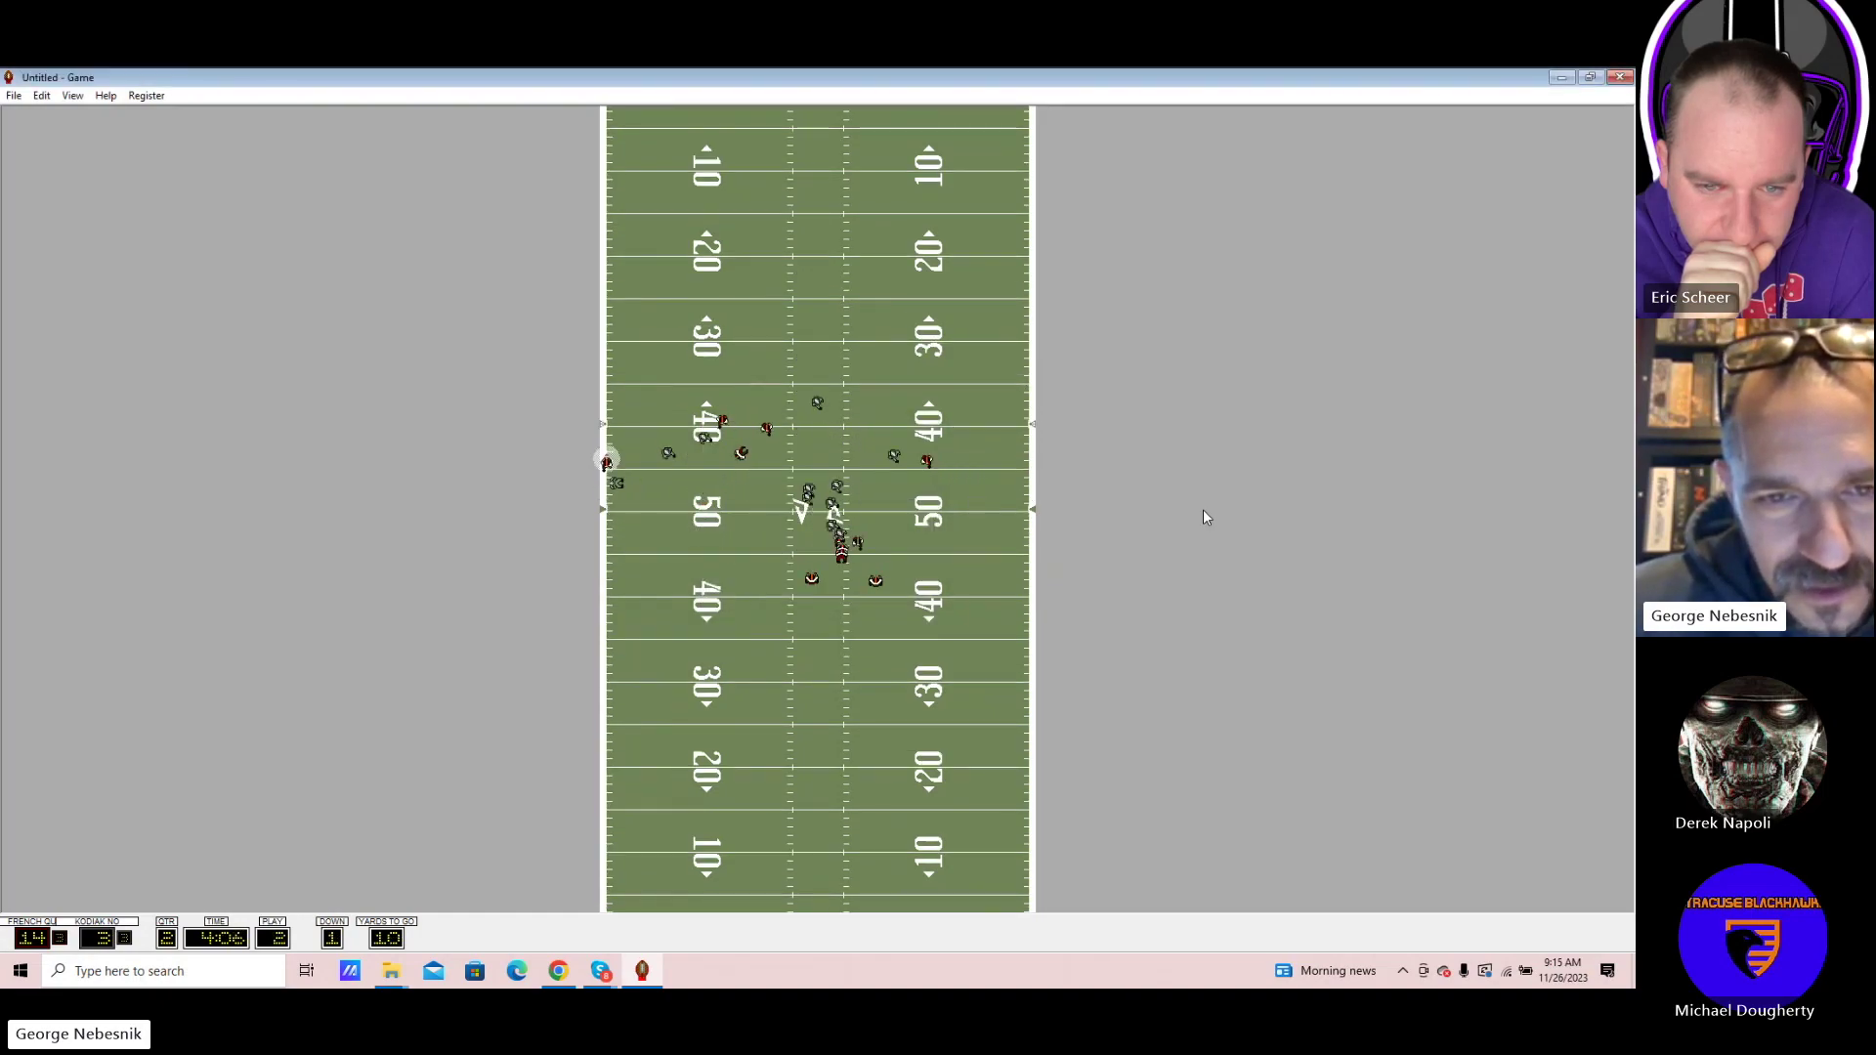
pyautogui.press('Return')
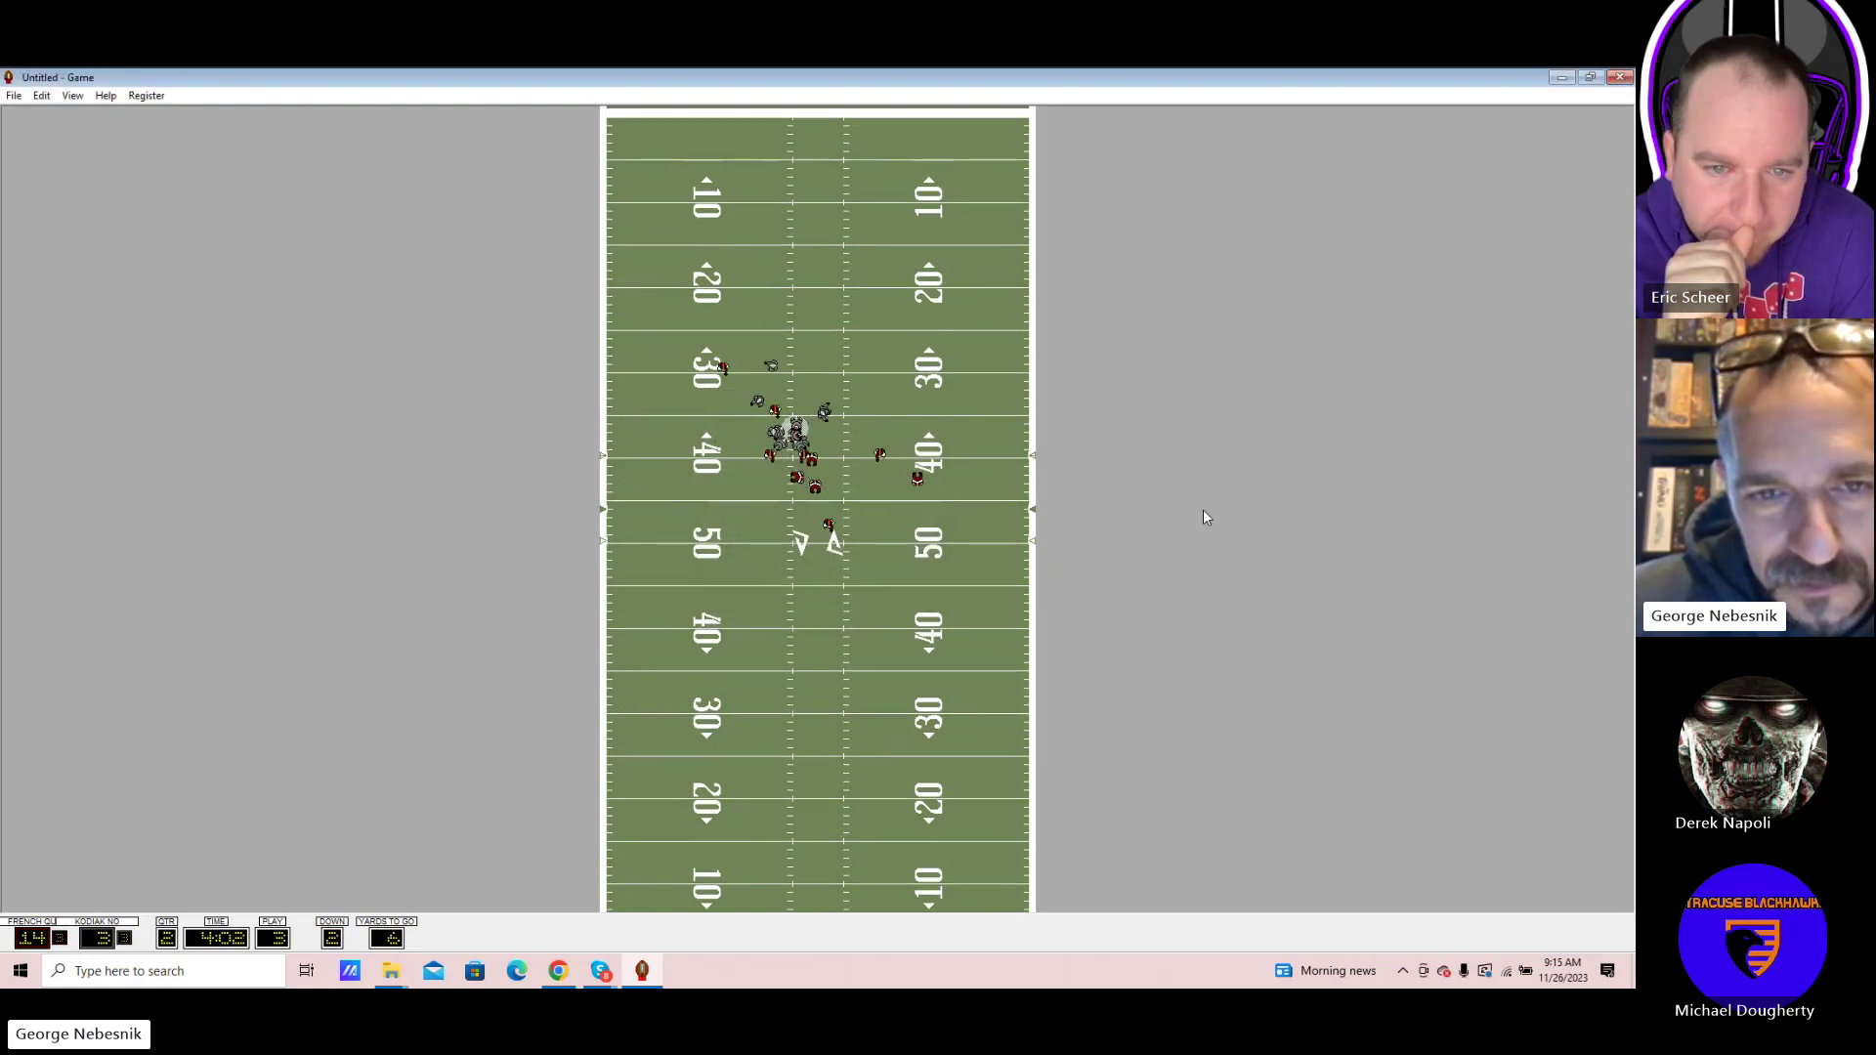
pyautogui.press('Return')
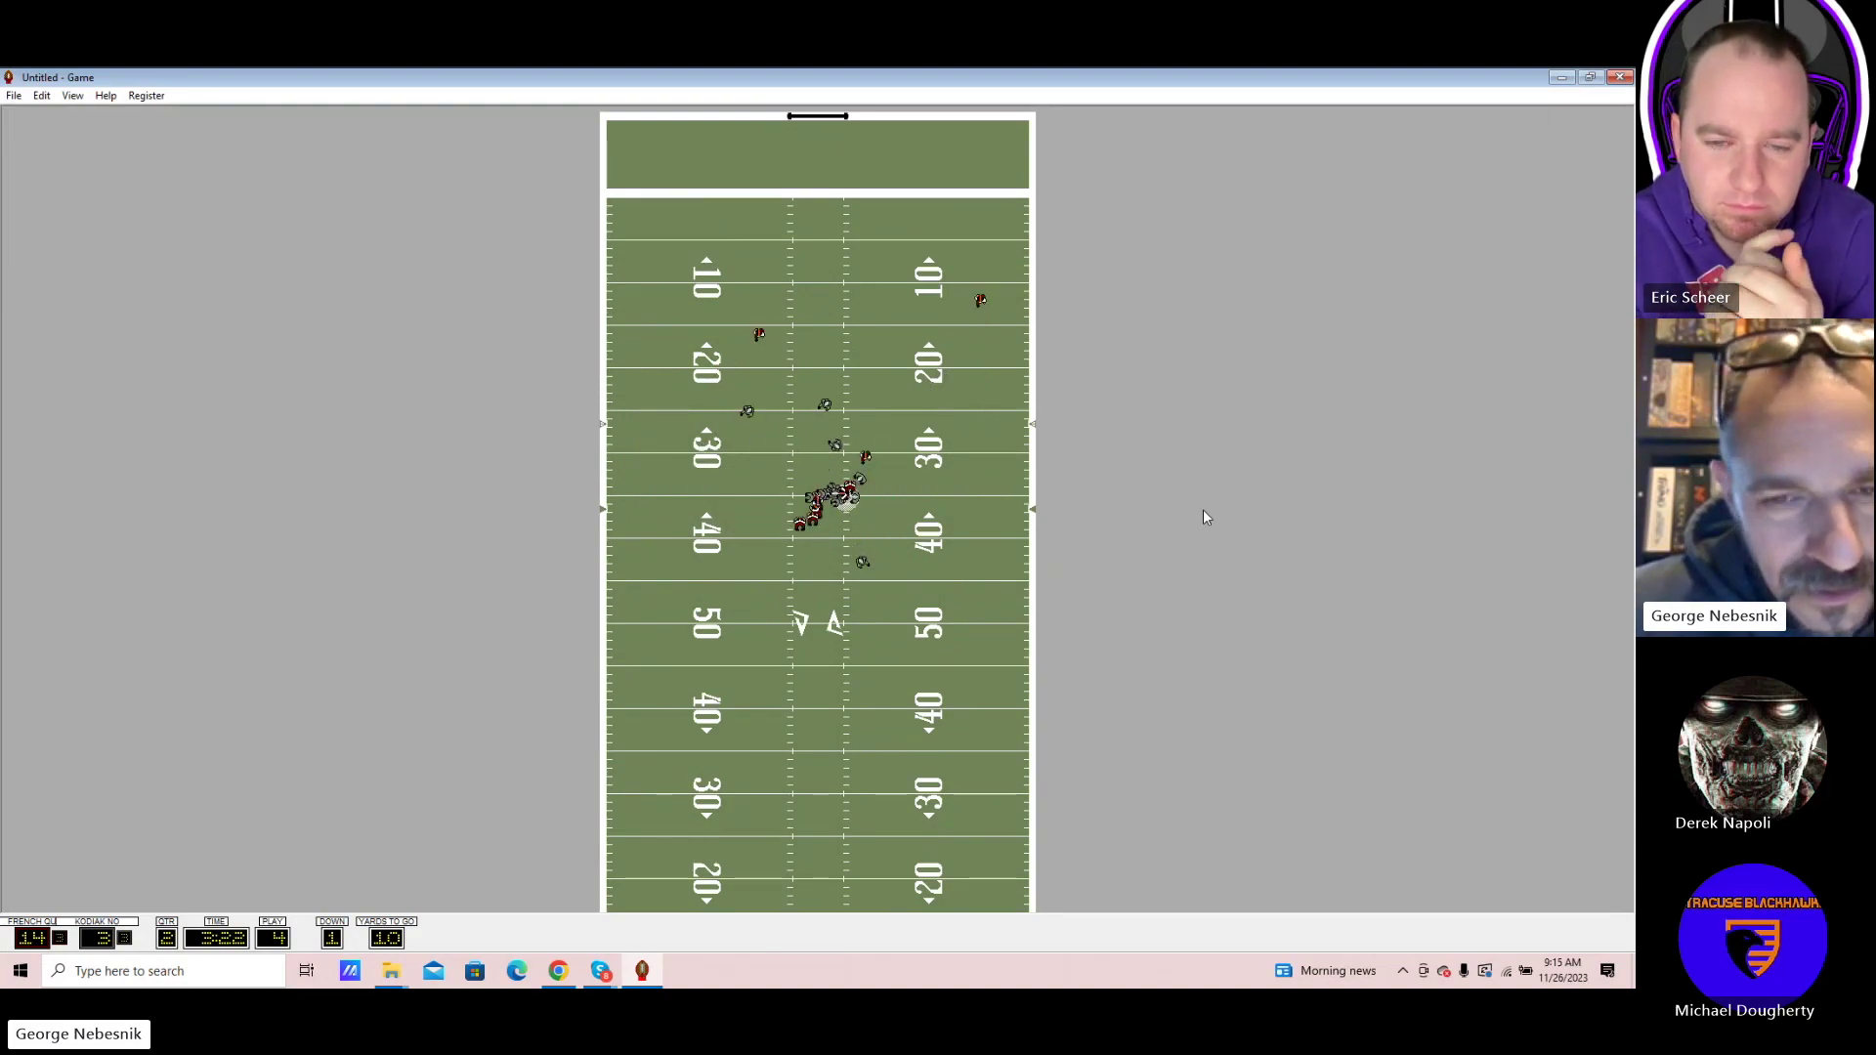
pyautogui.press('Return')
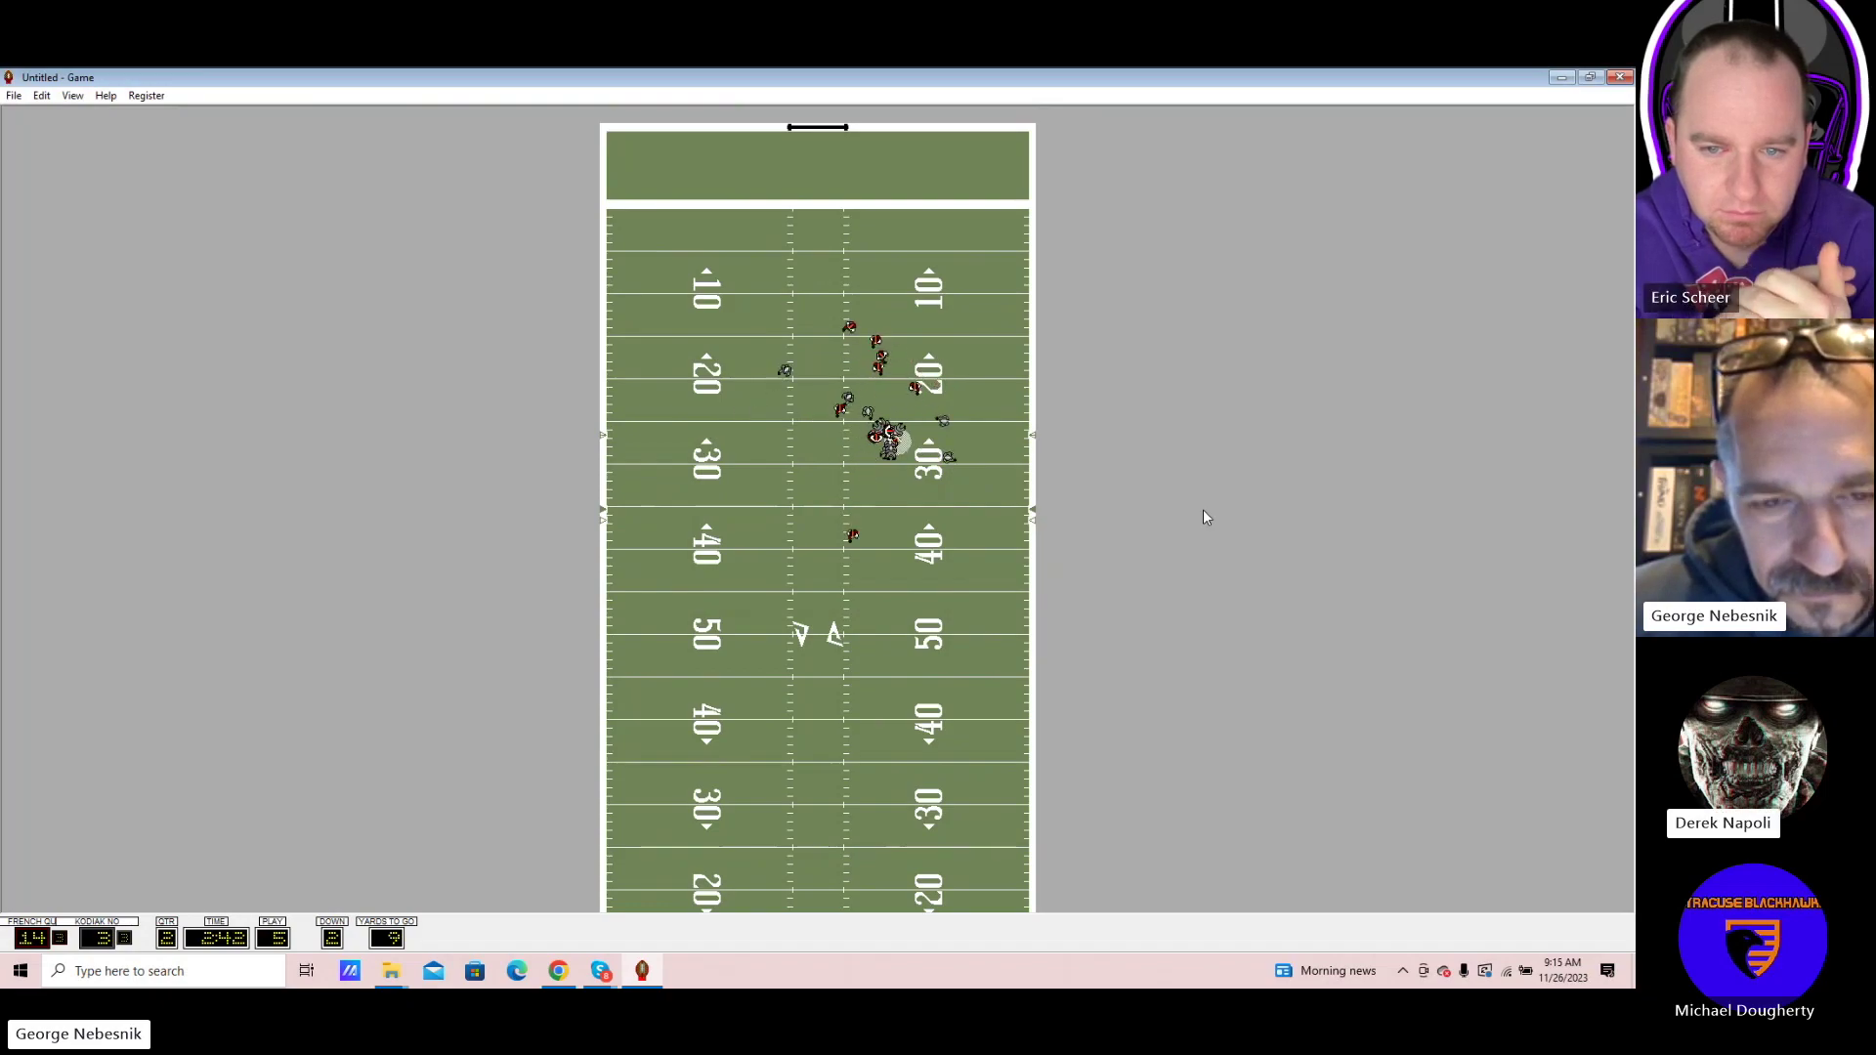
pyautogui.press('Return')
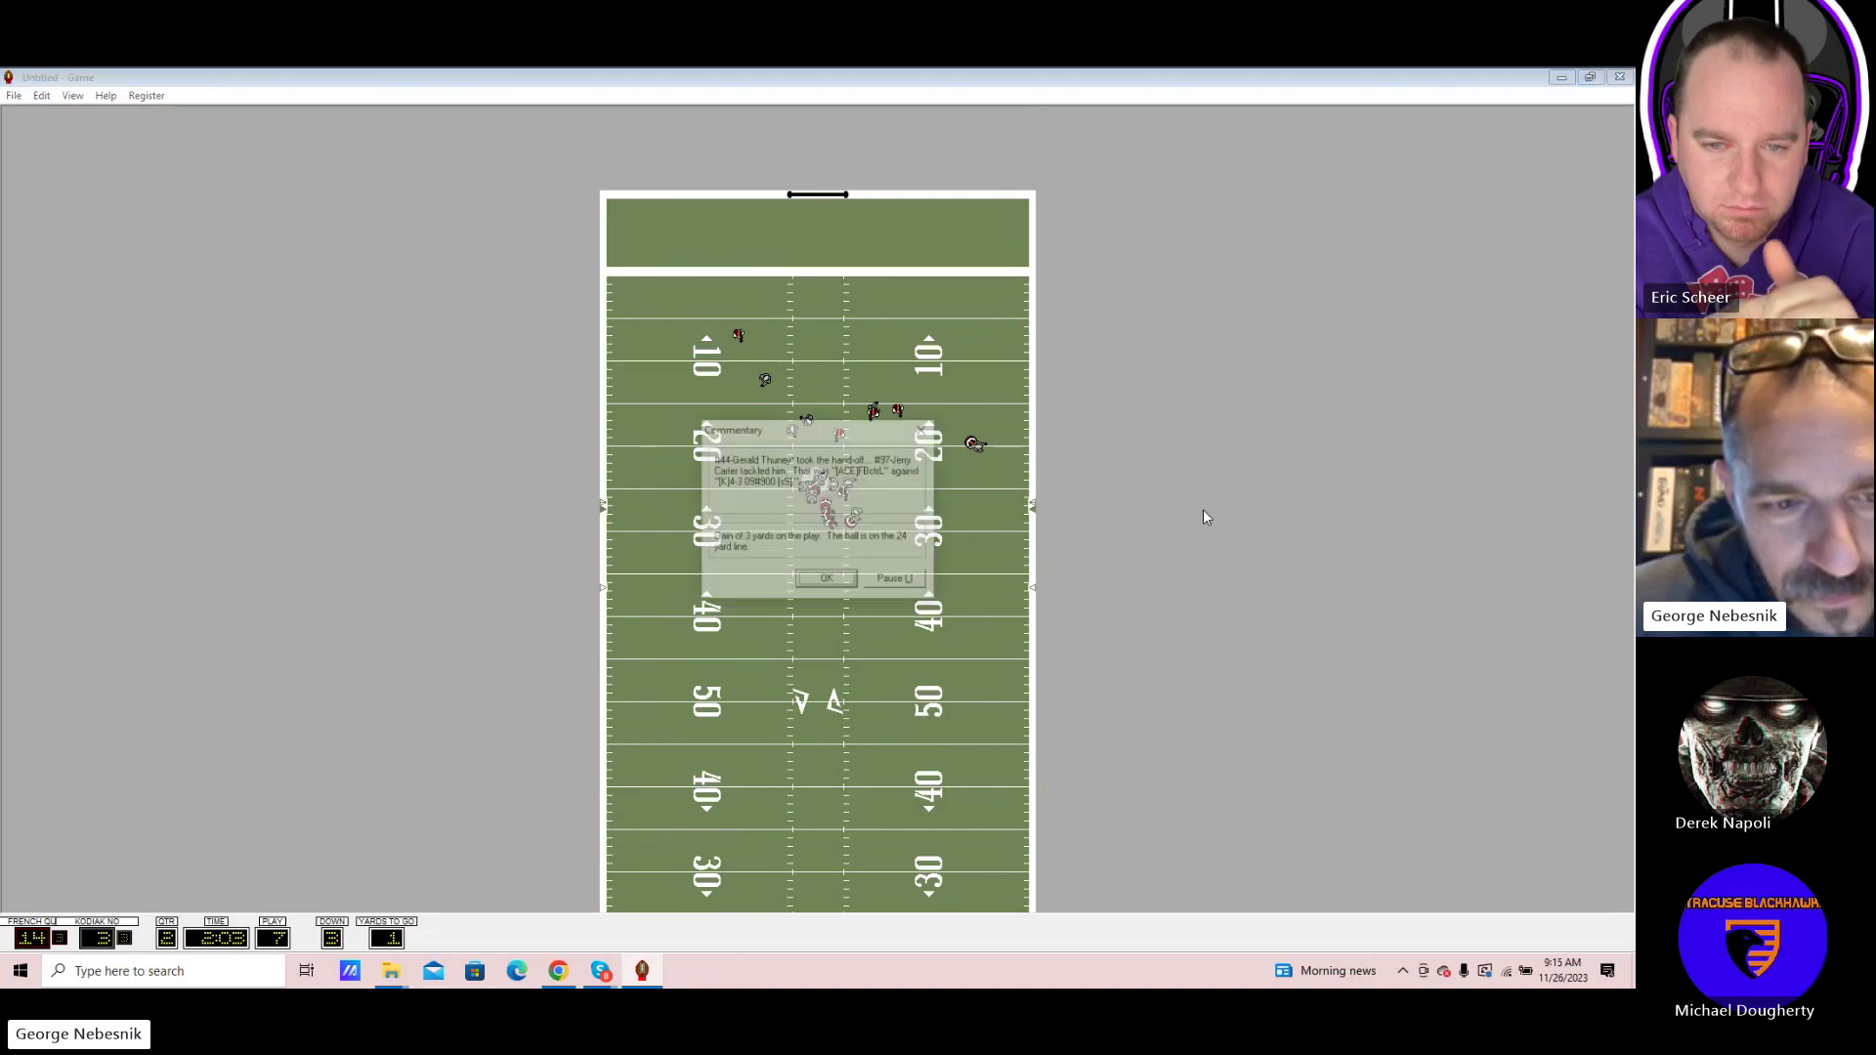
pyautogui.press('Return')
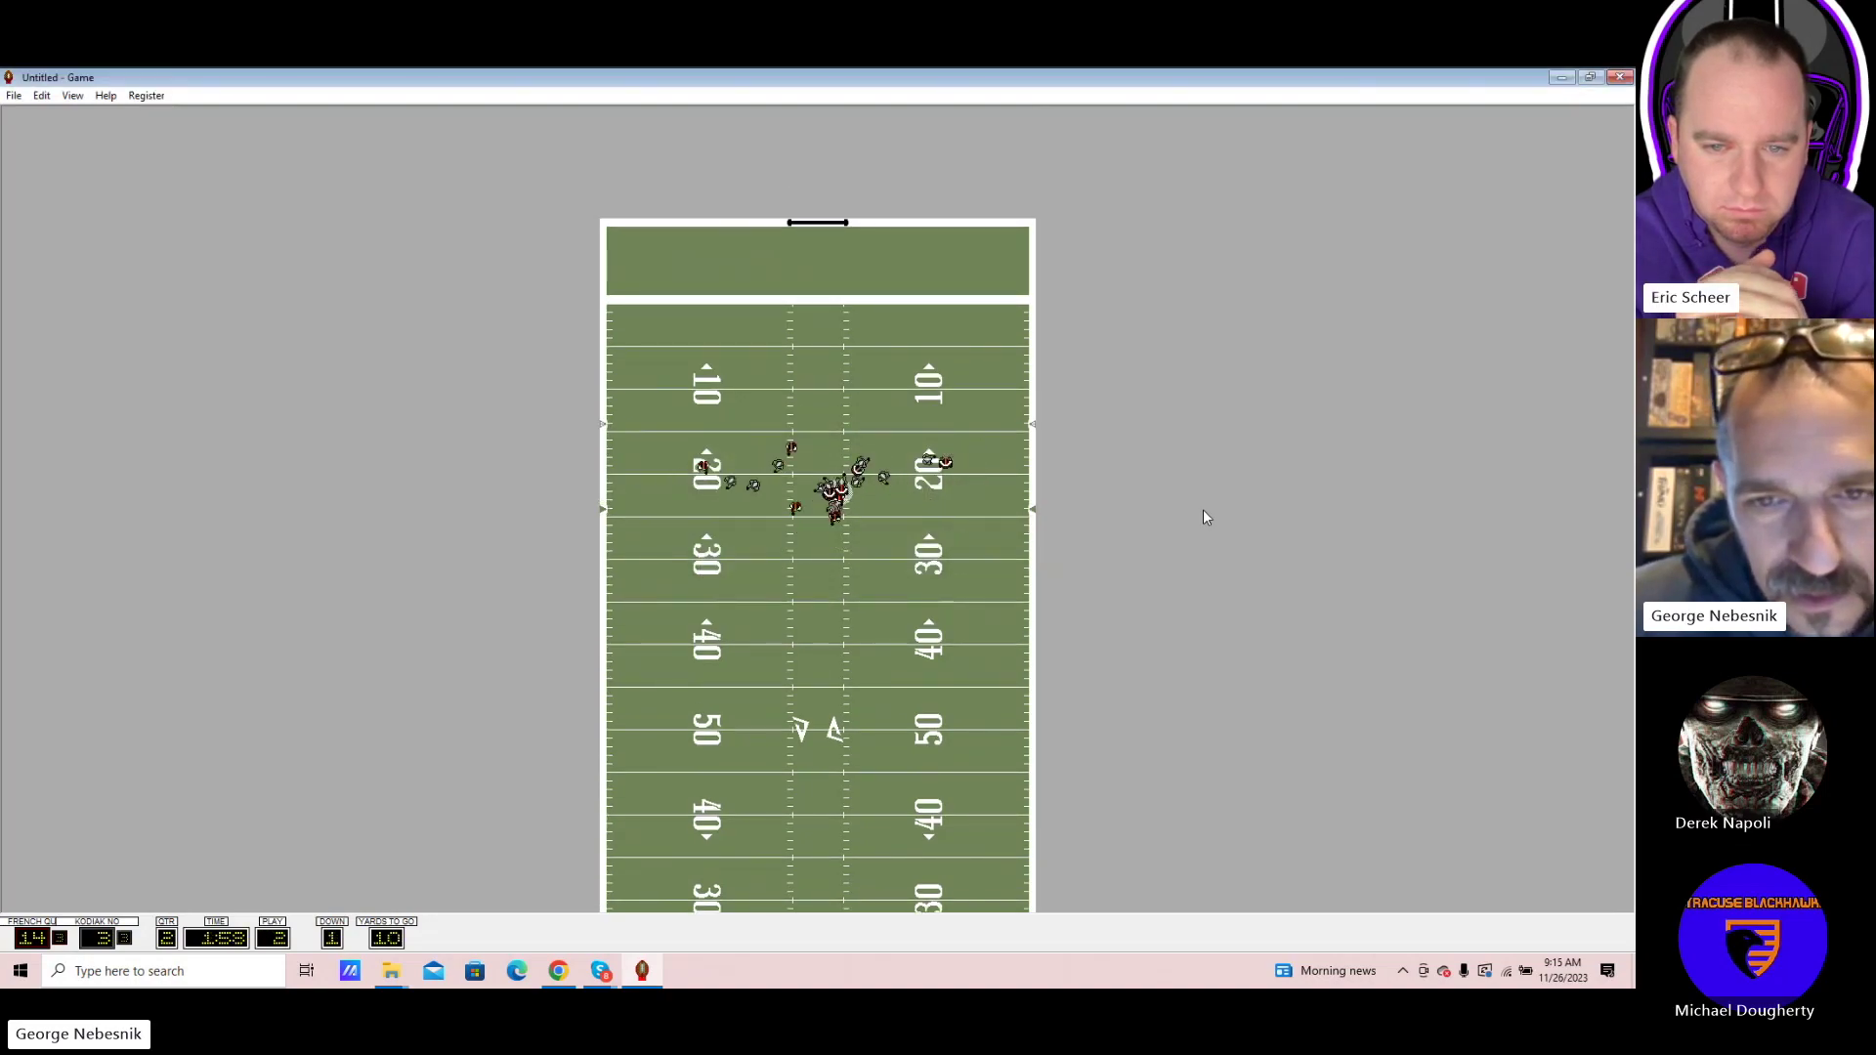
# Acknowledge both French Quarter timeout notices and run out the half at 17–6
pyautogui.press('Return')
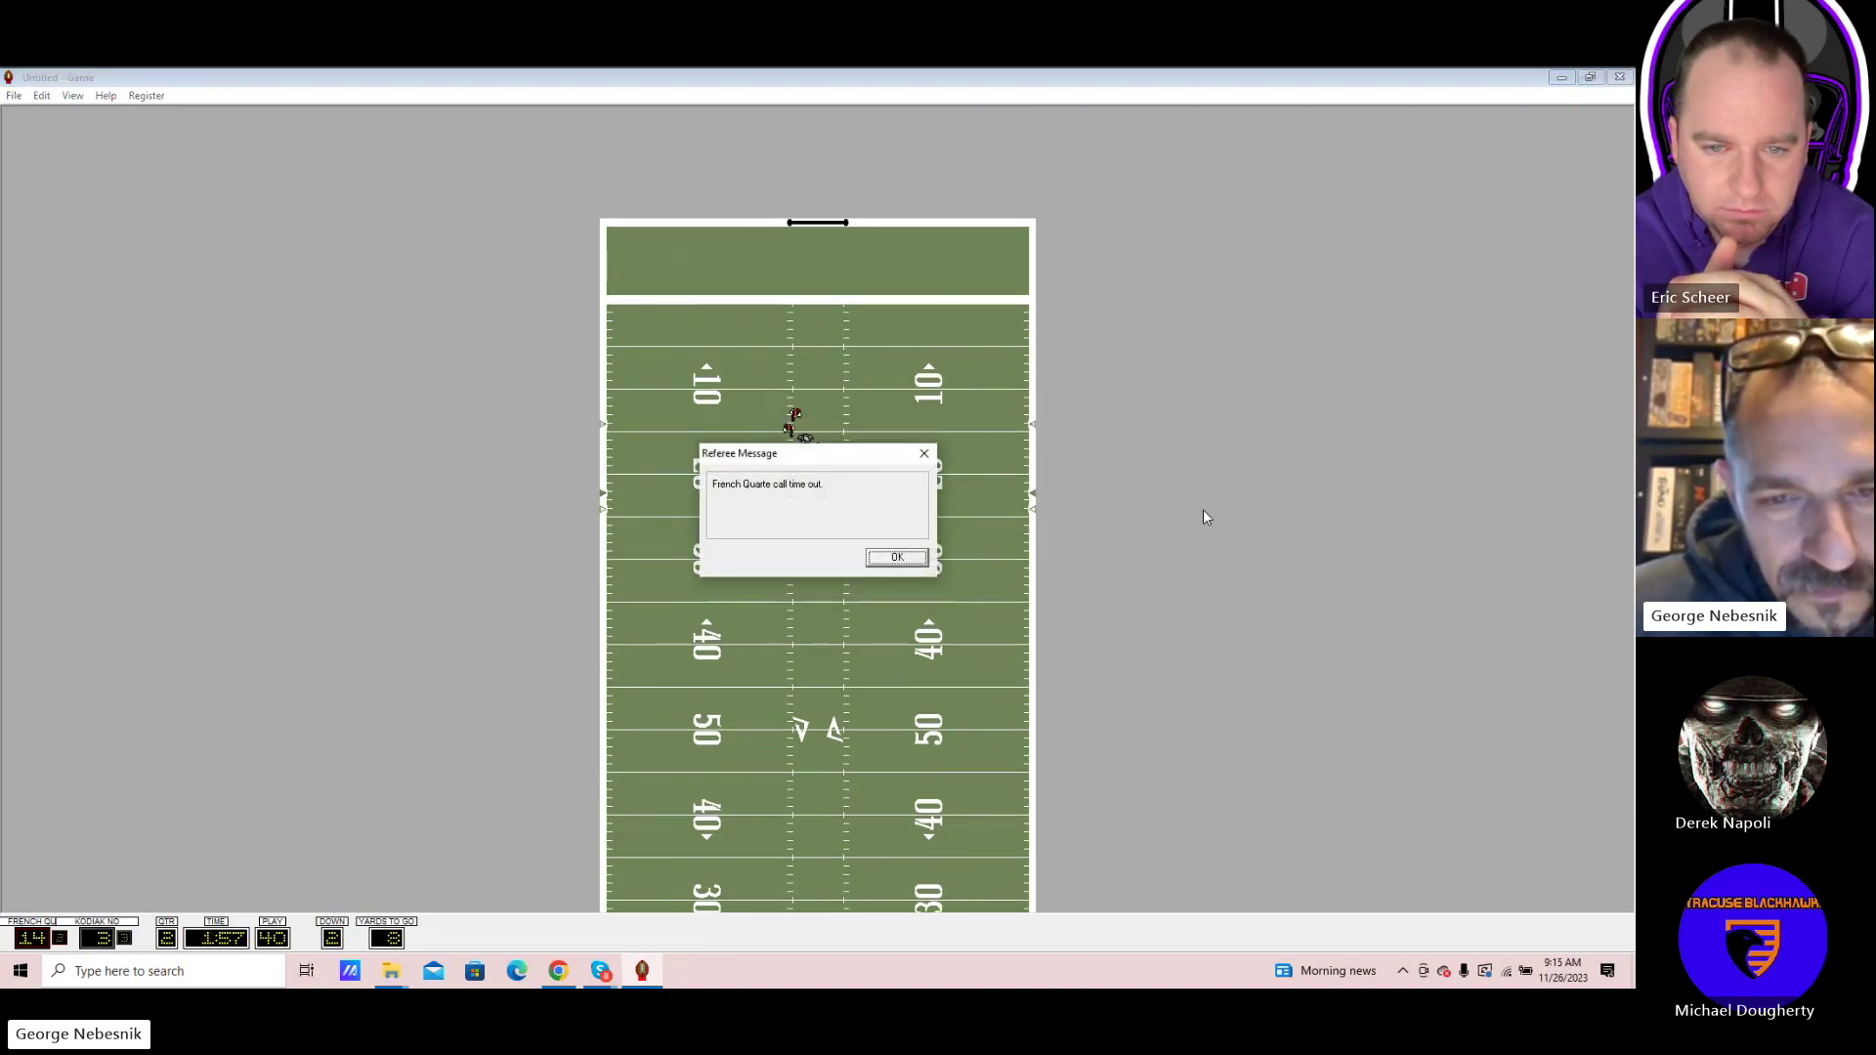
pyautogui.press('Return')
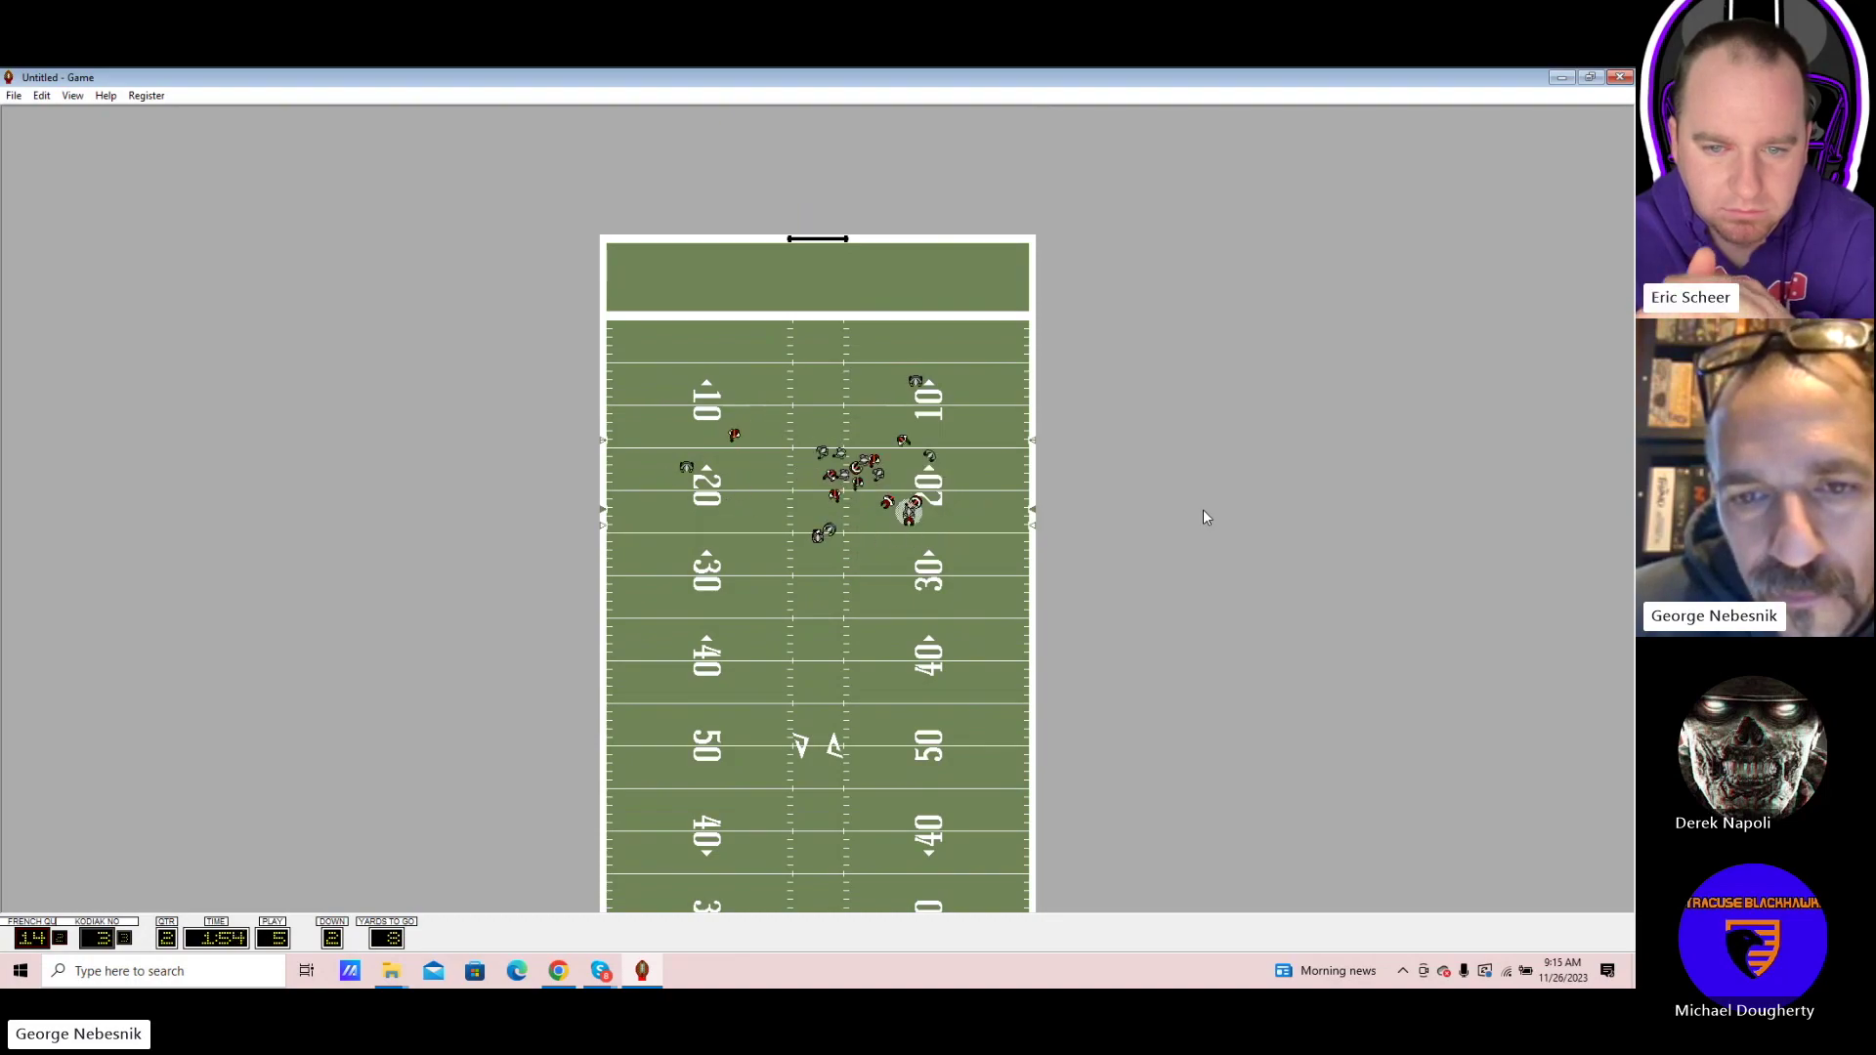
pyautogui.press('Return')
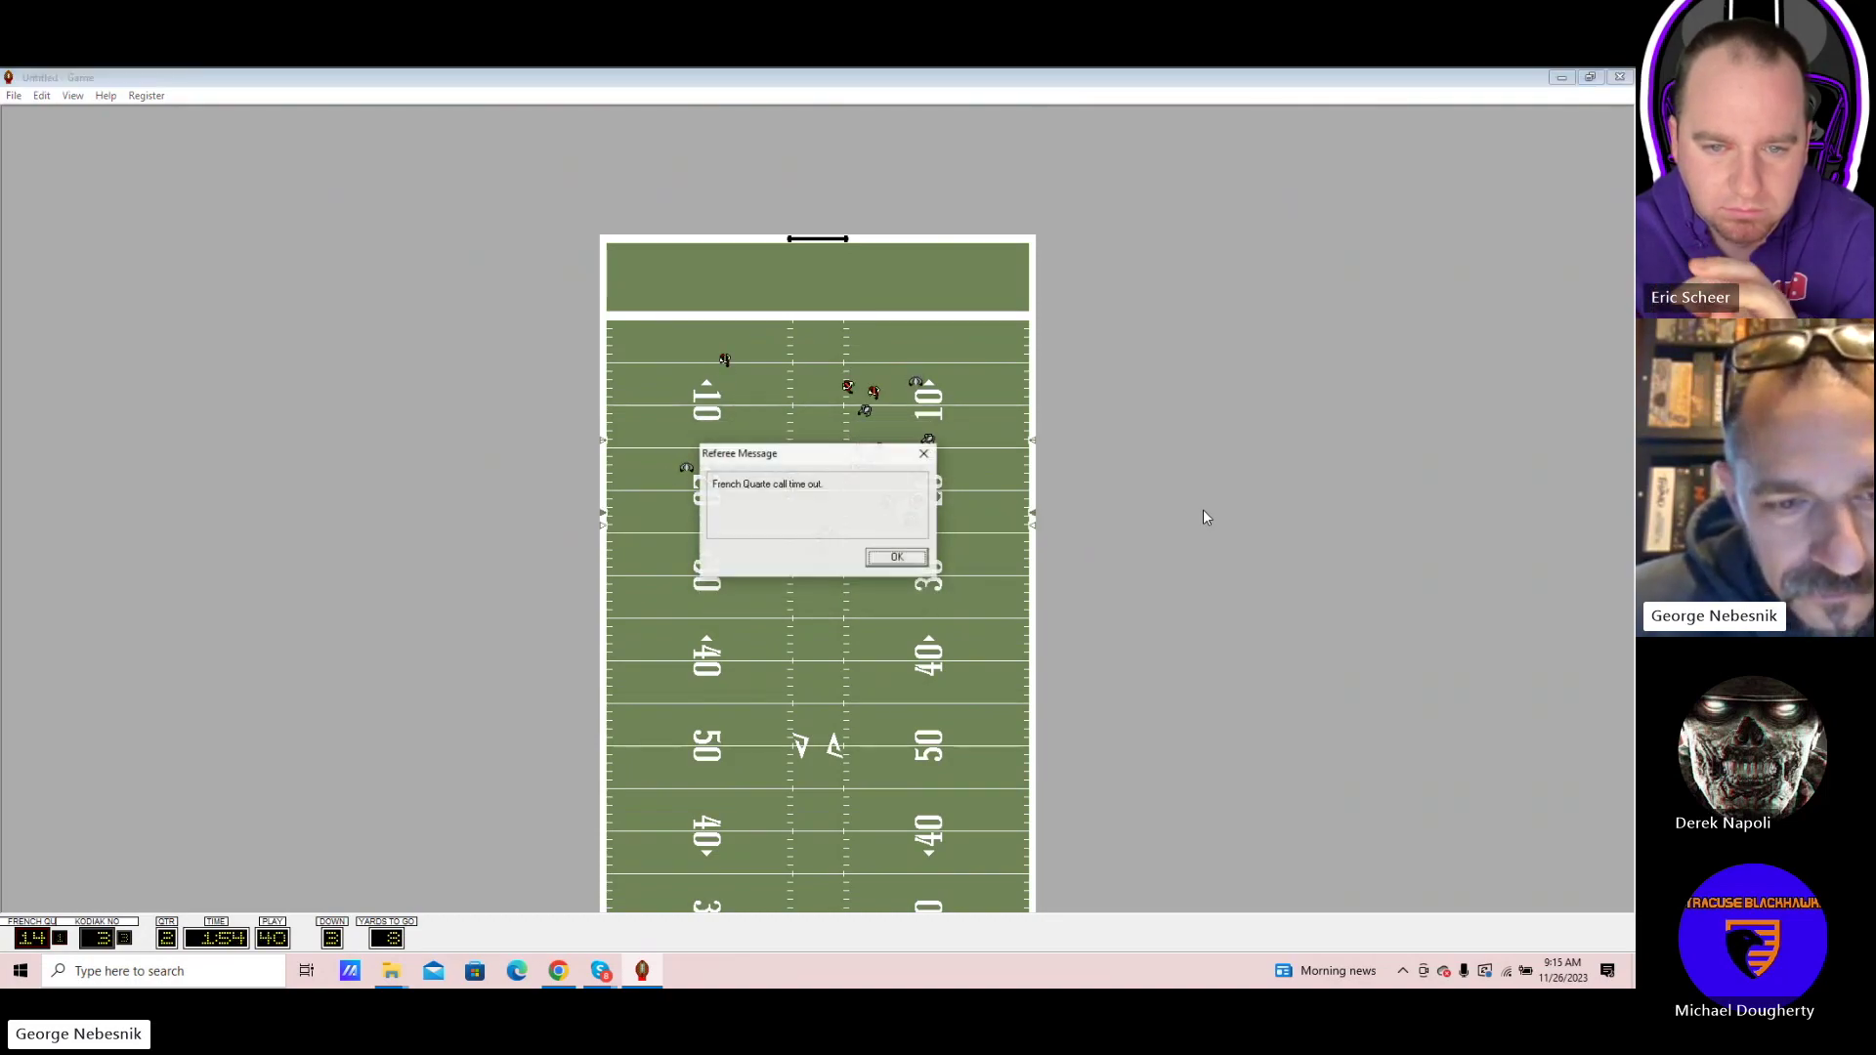
pyautogui.press('Return')
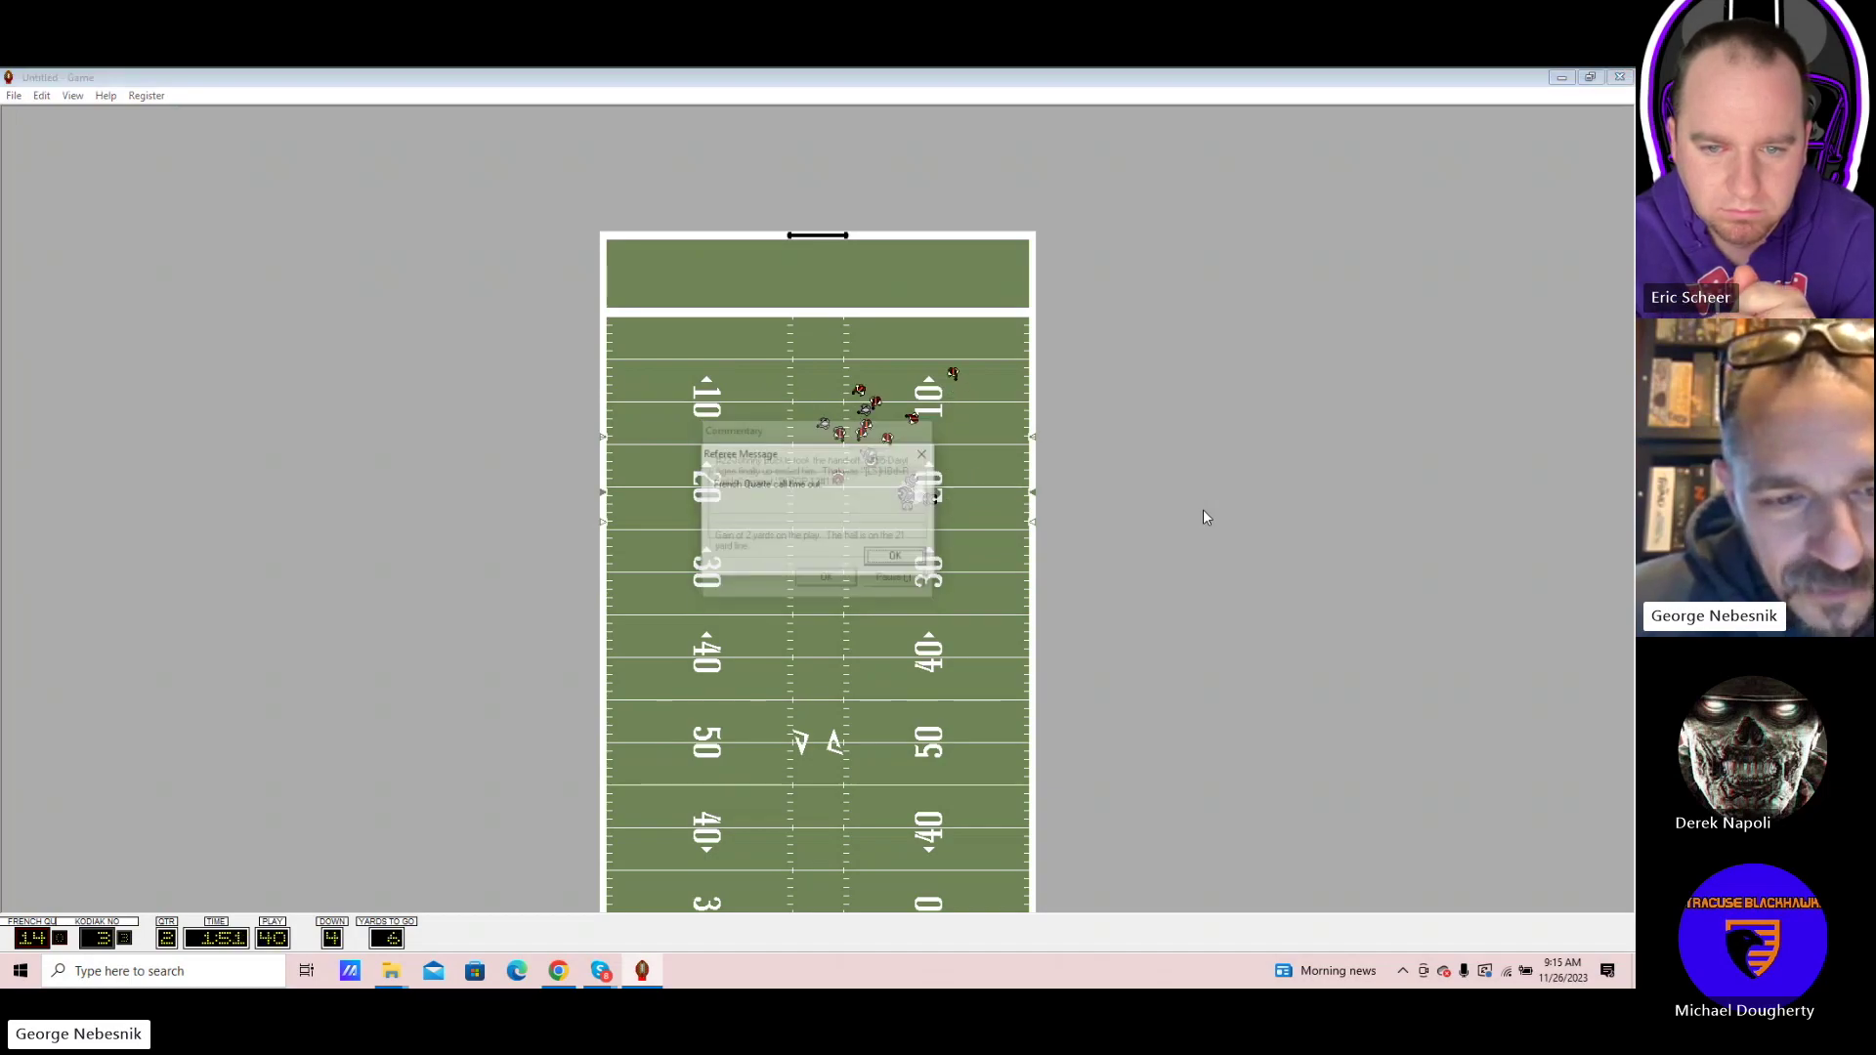
pyautogui.press('Return')
pyautogui.press('Return')
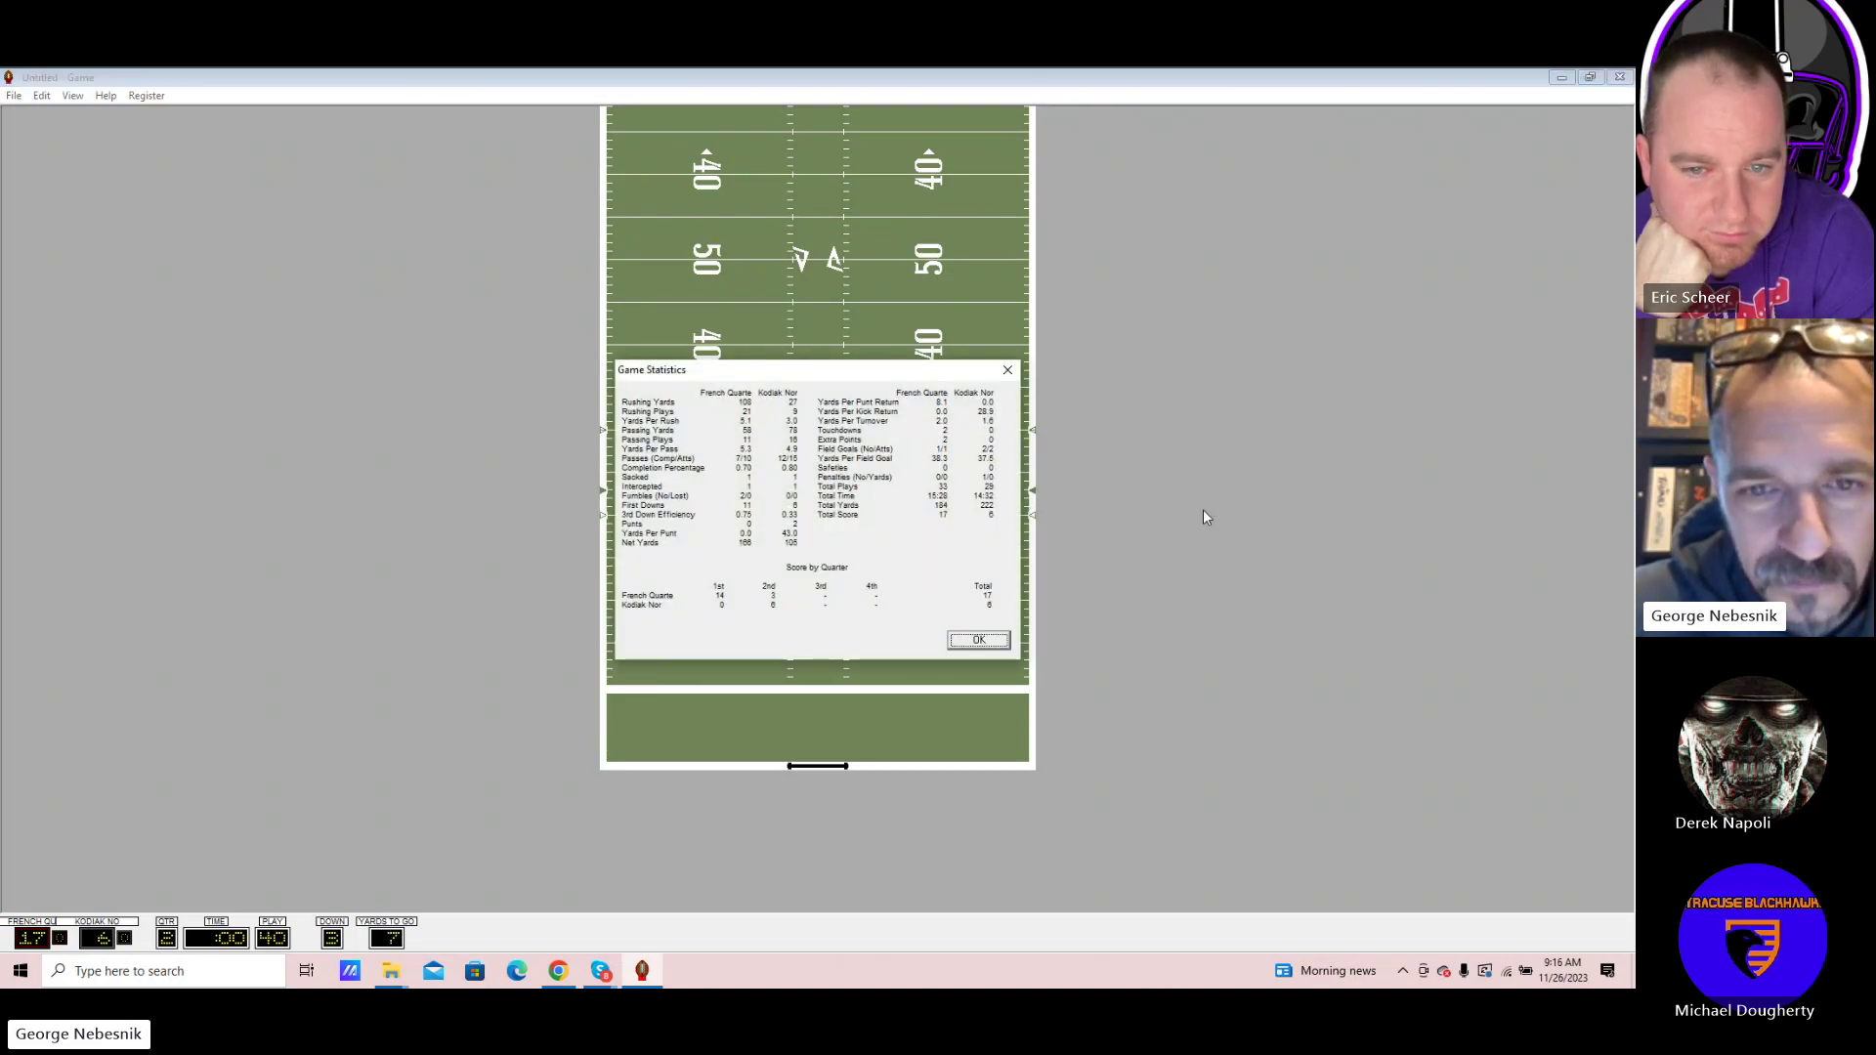
# Close the halftime statistics and resume with the third-quarter kickoff
pyautogui.press('Return')
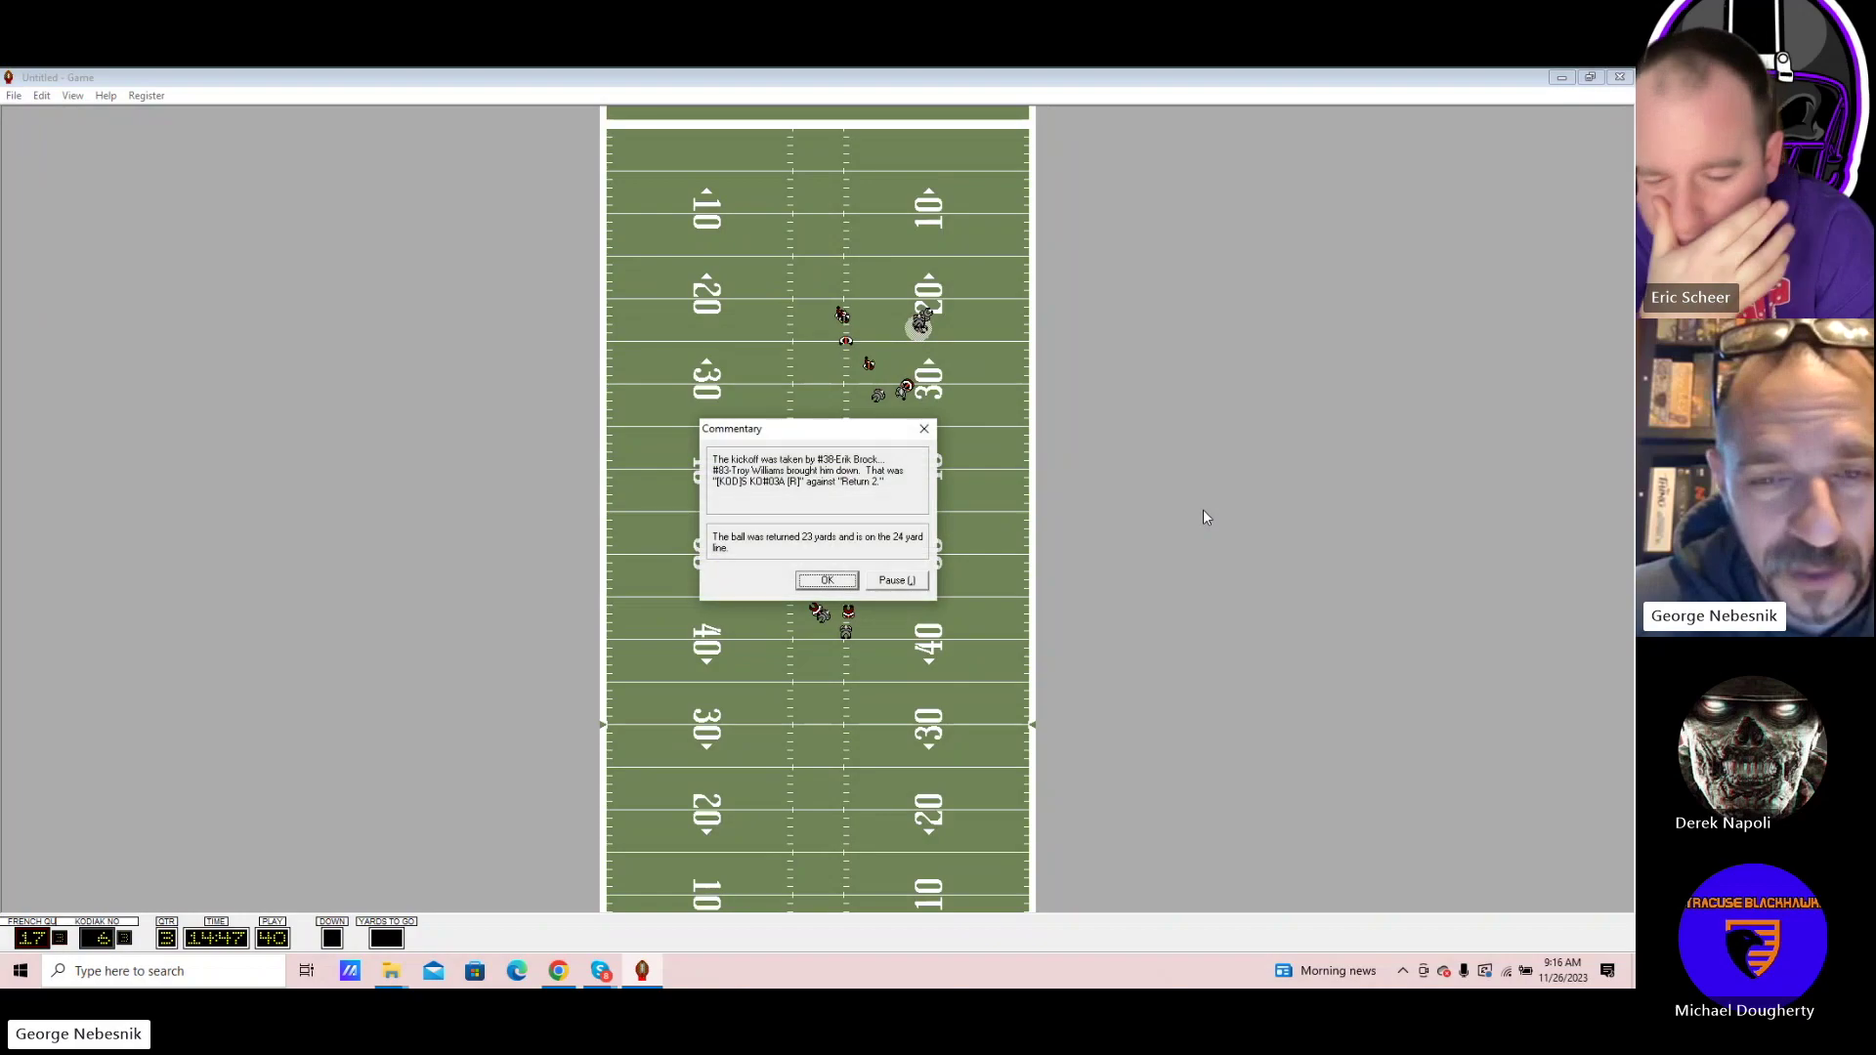
# Run past the third-quarter kickoff return and the drive's first snaps
pyautogui.press('Return')
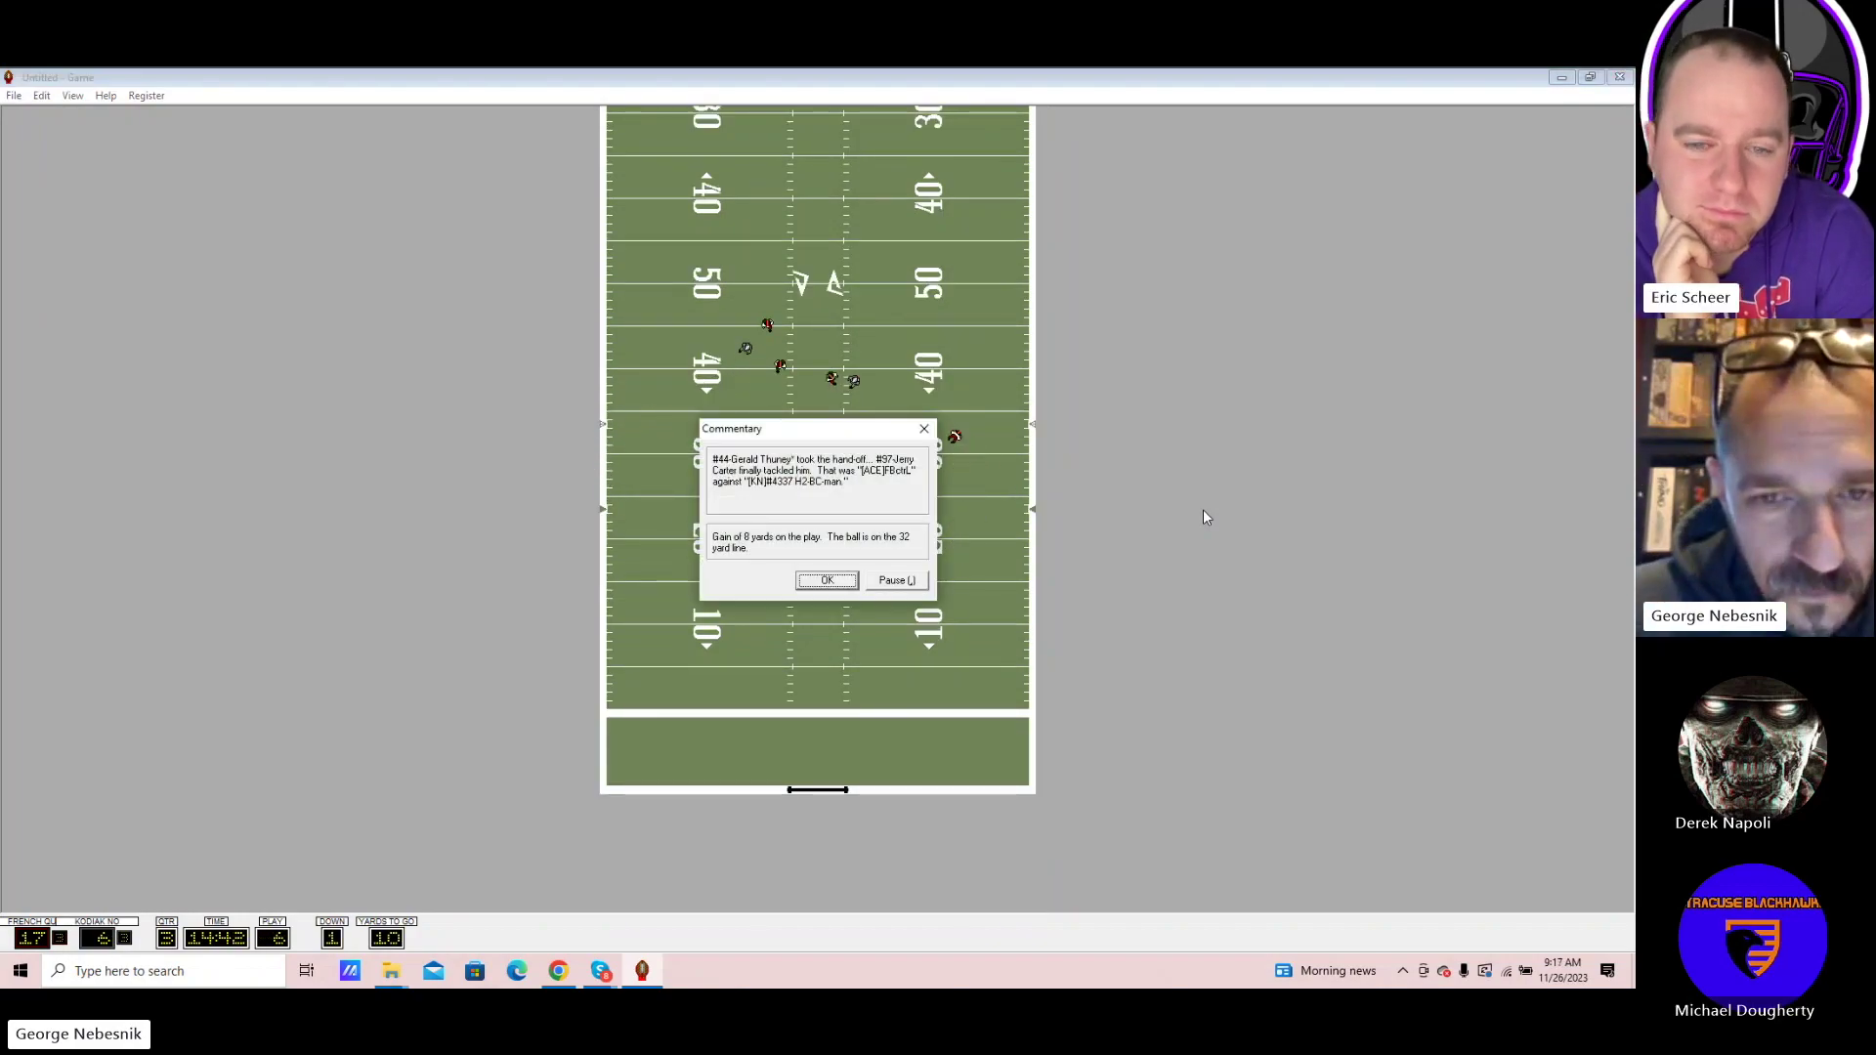
pyautogui.press('Return')
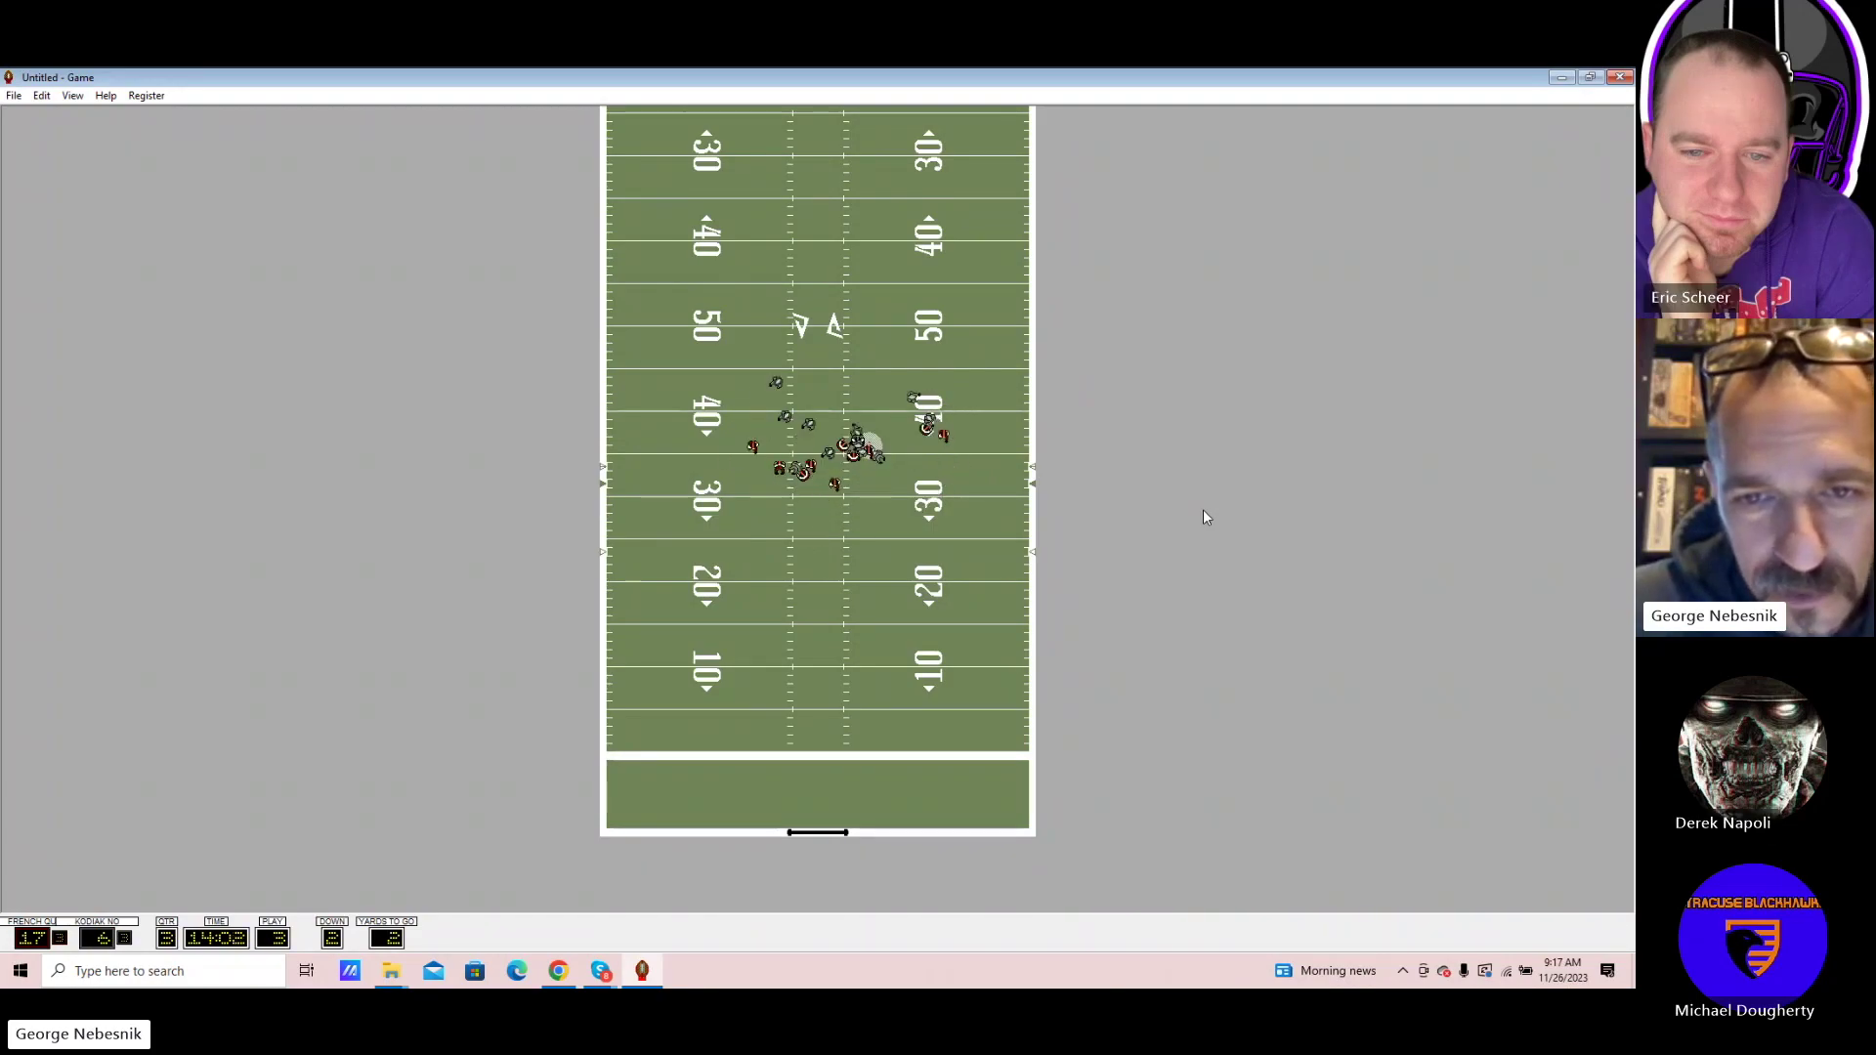
pyautogui.press('Return')
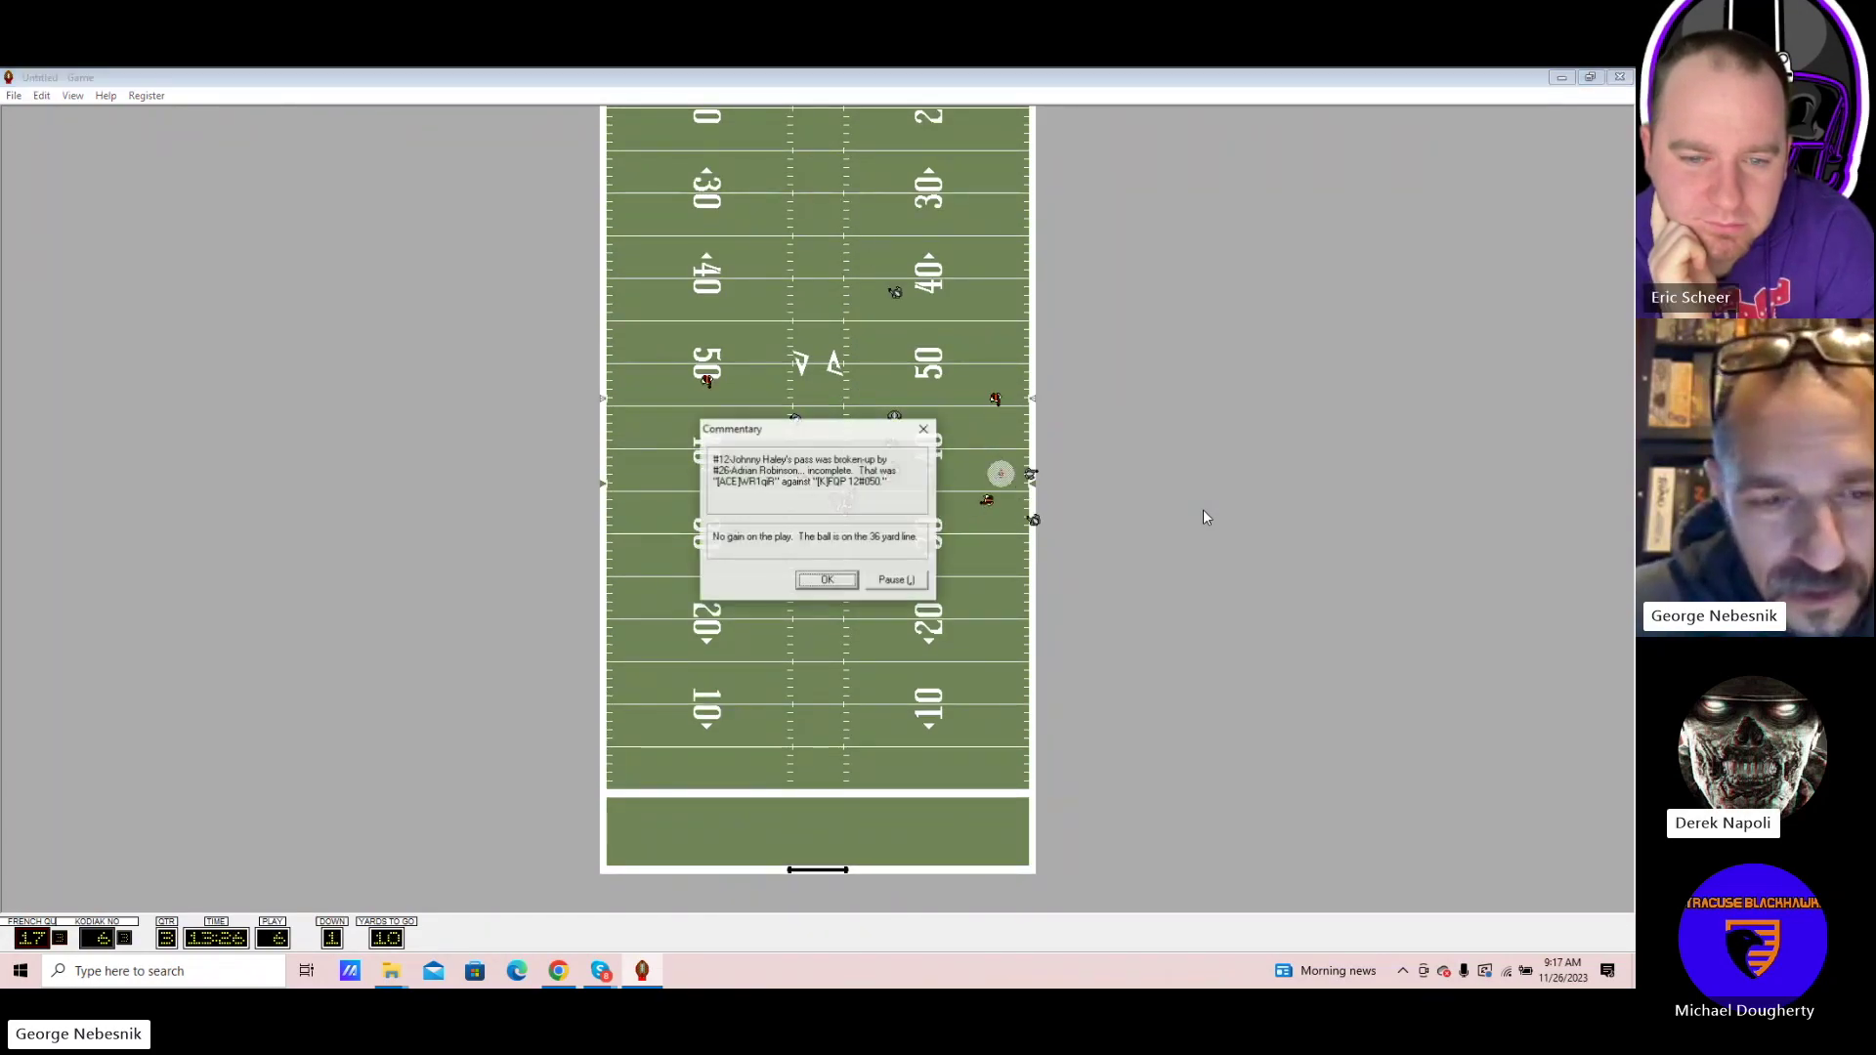
pyautogui.press('Return')
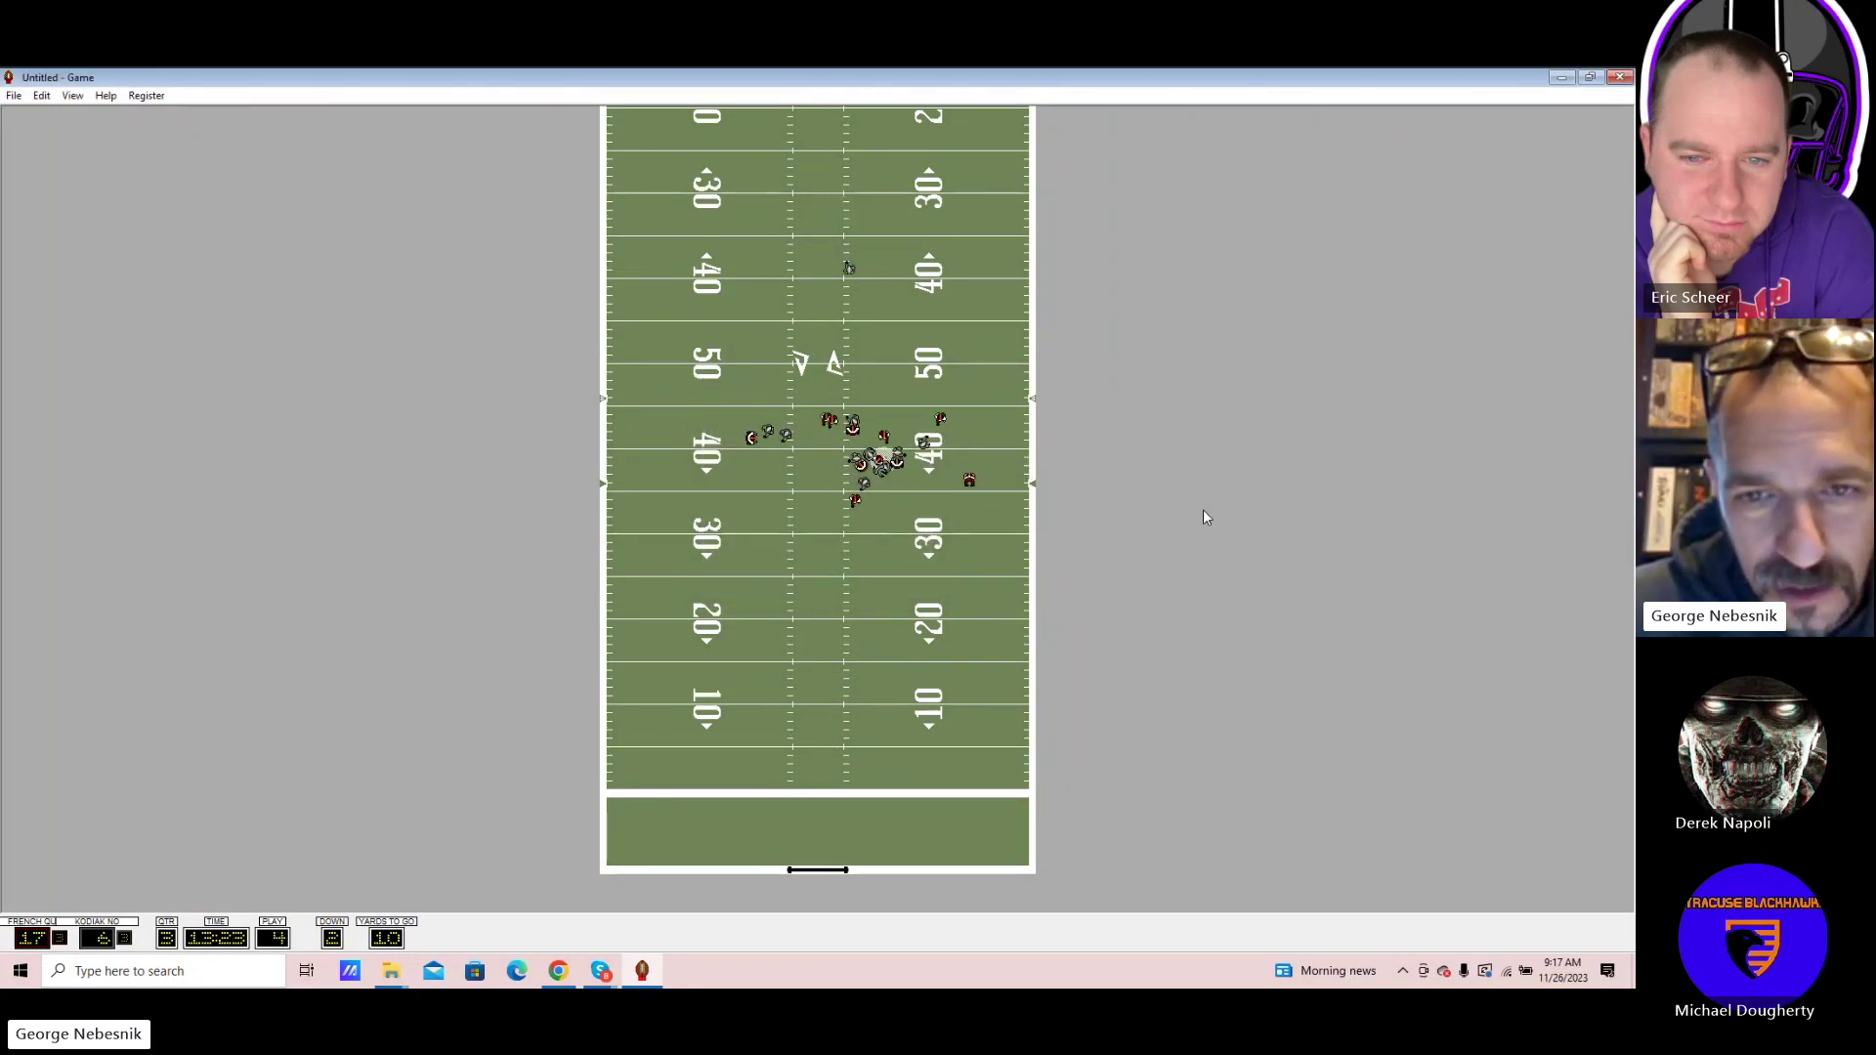
pyautogui.press('Return')
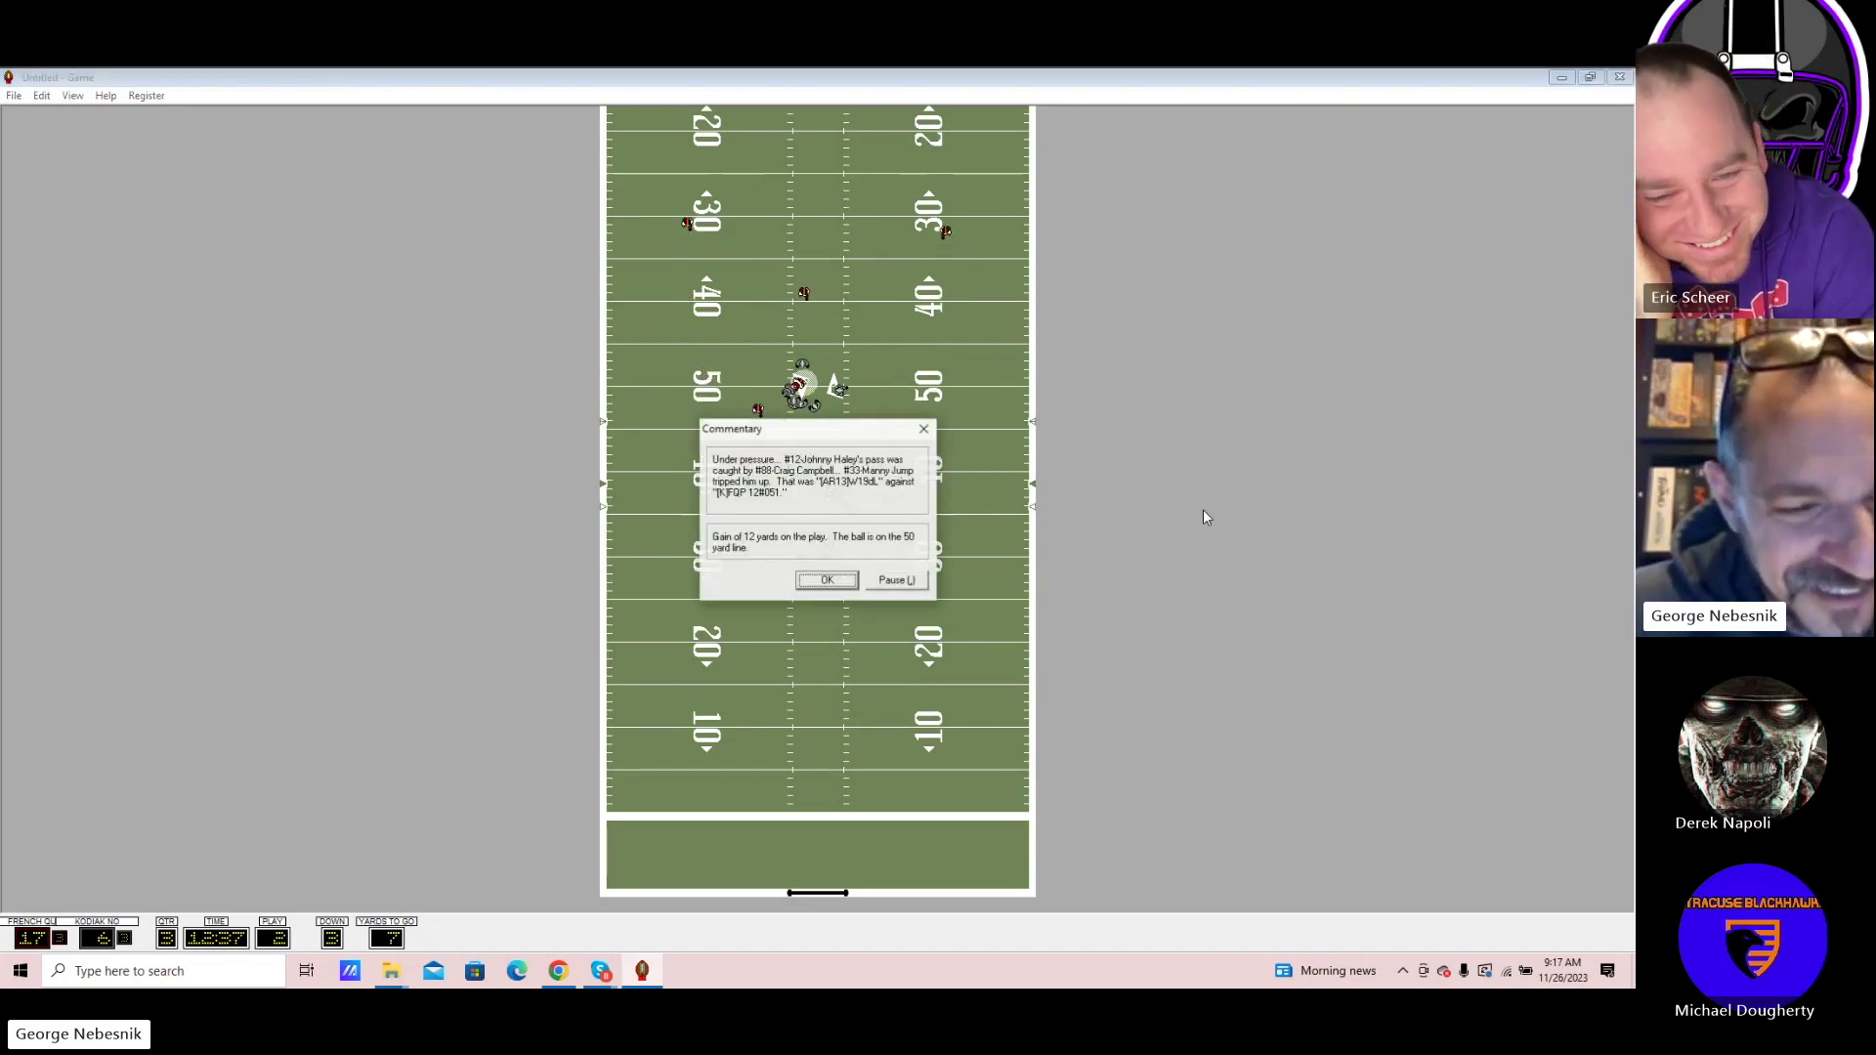
# Continue past the 12-yard completion until the drive stalls at fourth-and-17
pyautogui.press('Return')
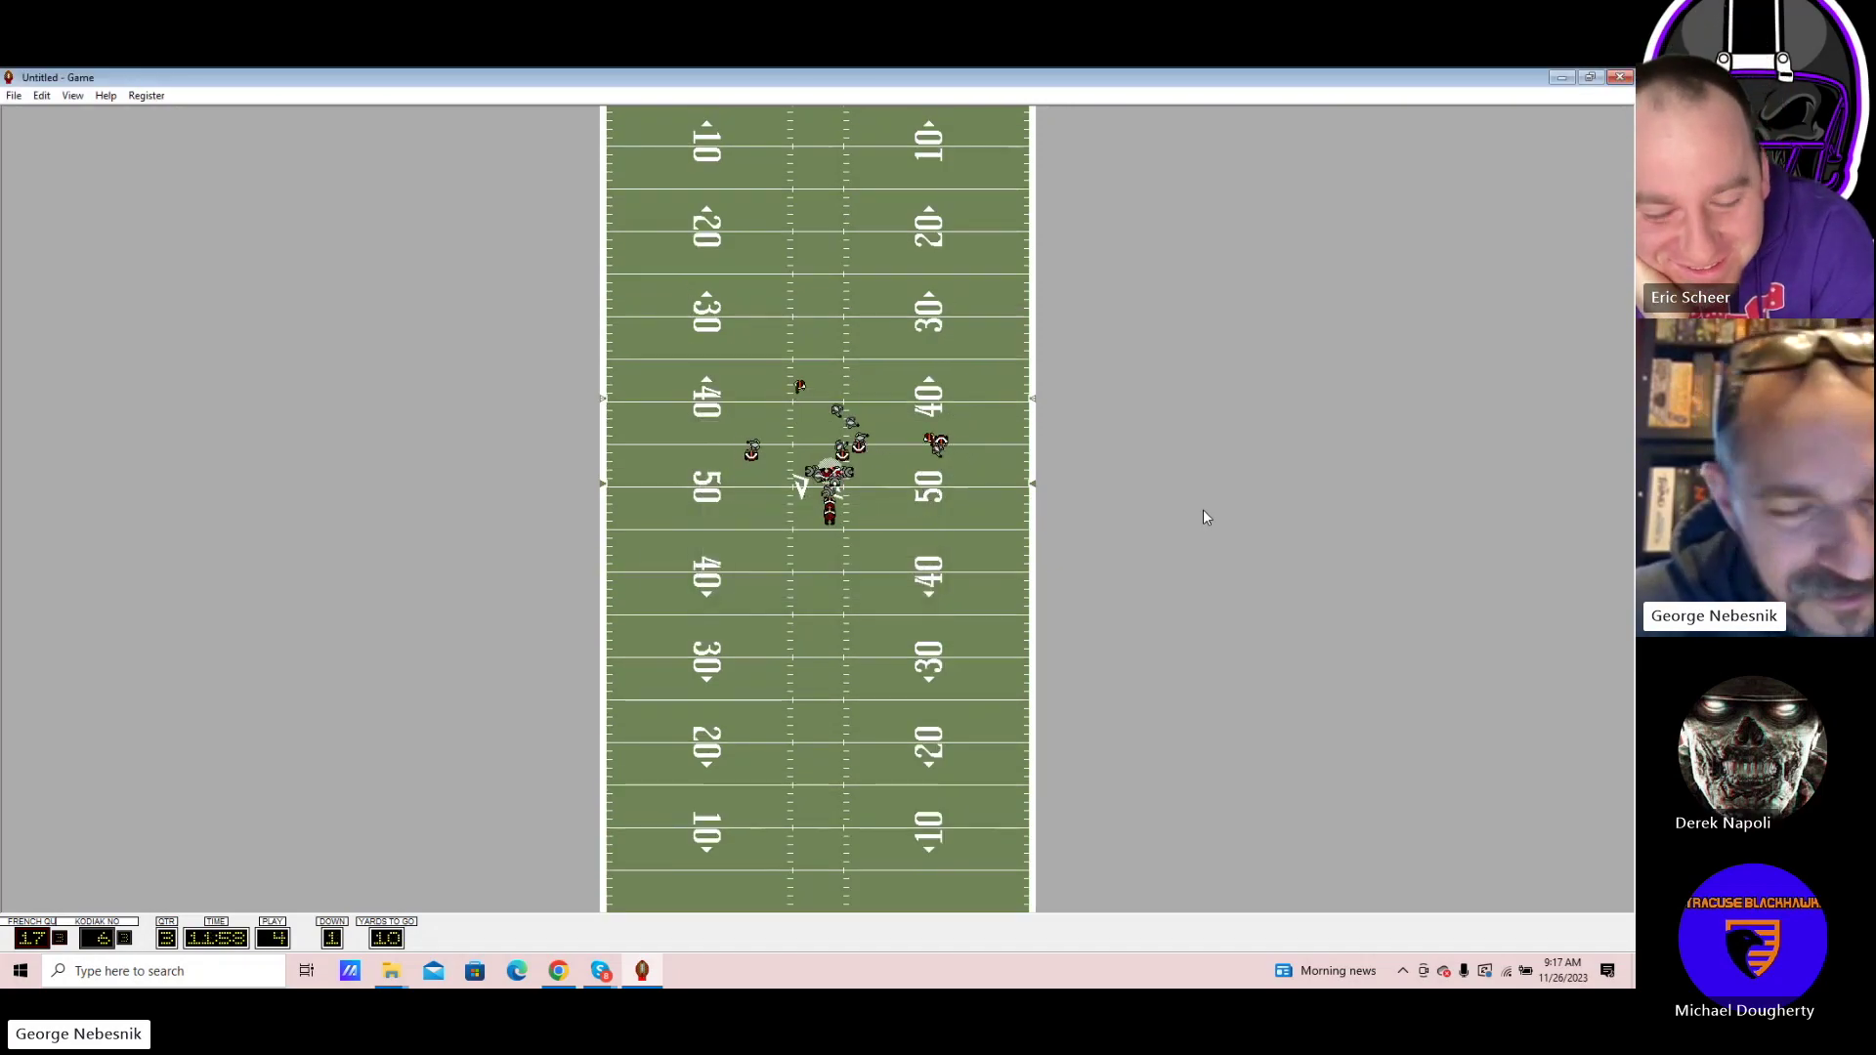
pyautogui.press('Return')
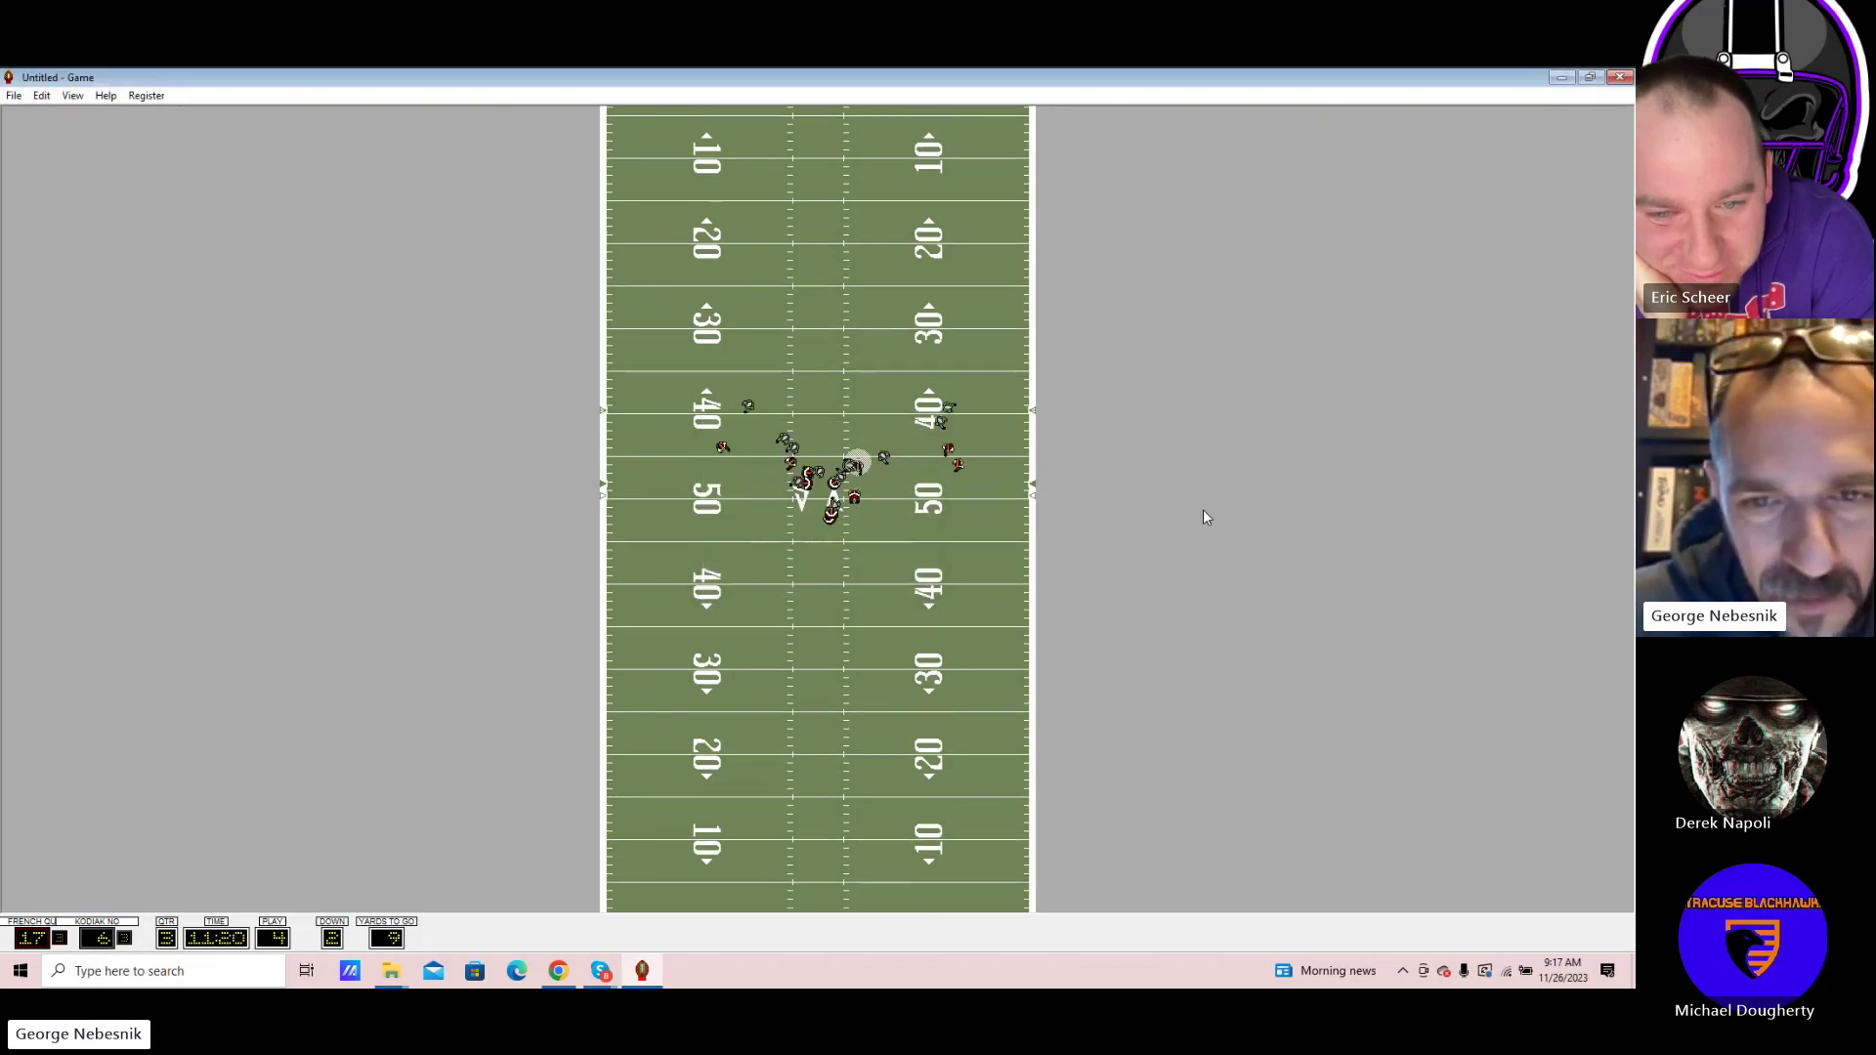
pyautogui.press('Return')
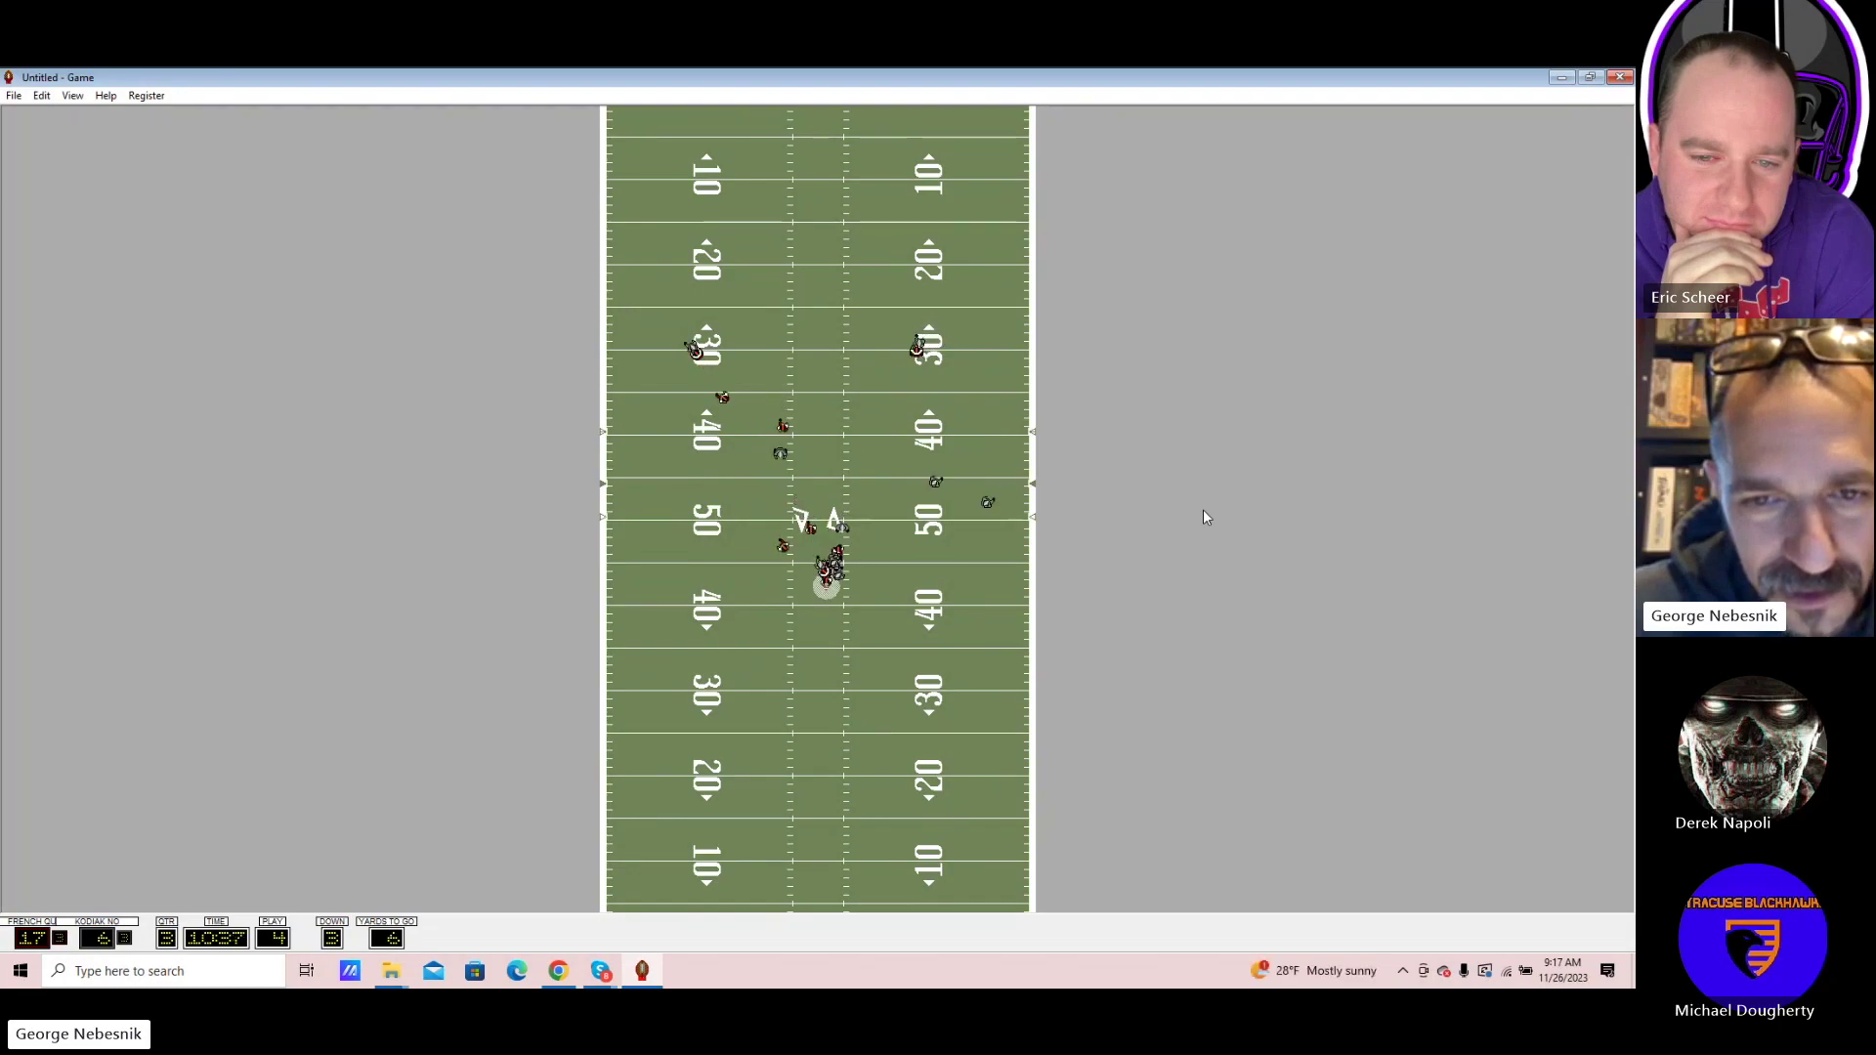
pyautogui.press('Return')
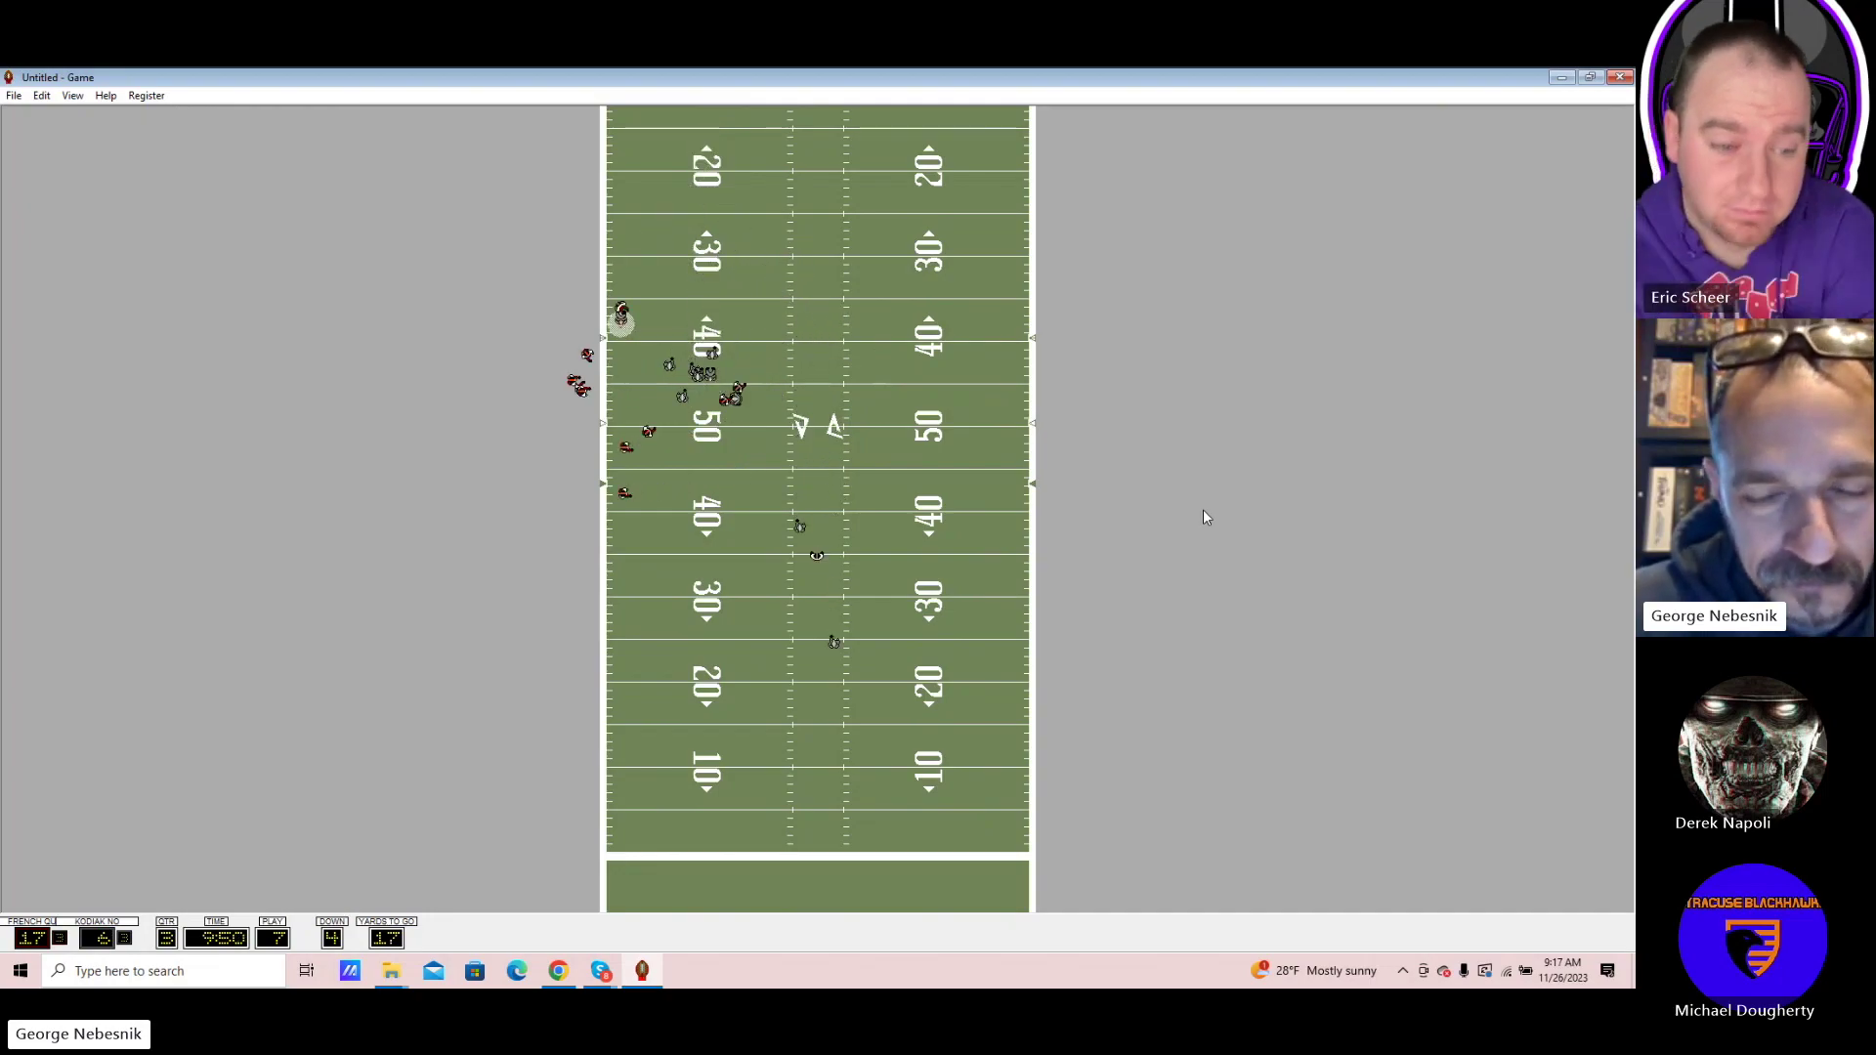
# Simulate Kodiak's drive through 7- and 6-yard gains and an incomplete pass
pyautogui.press('Return')
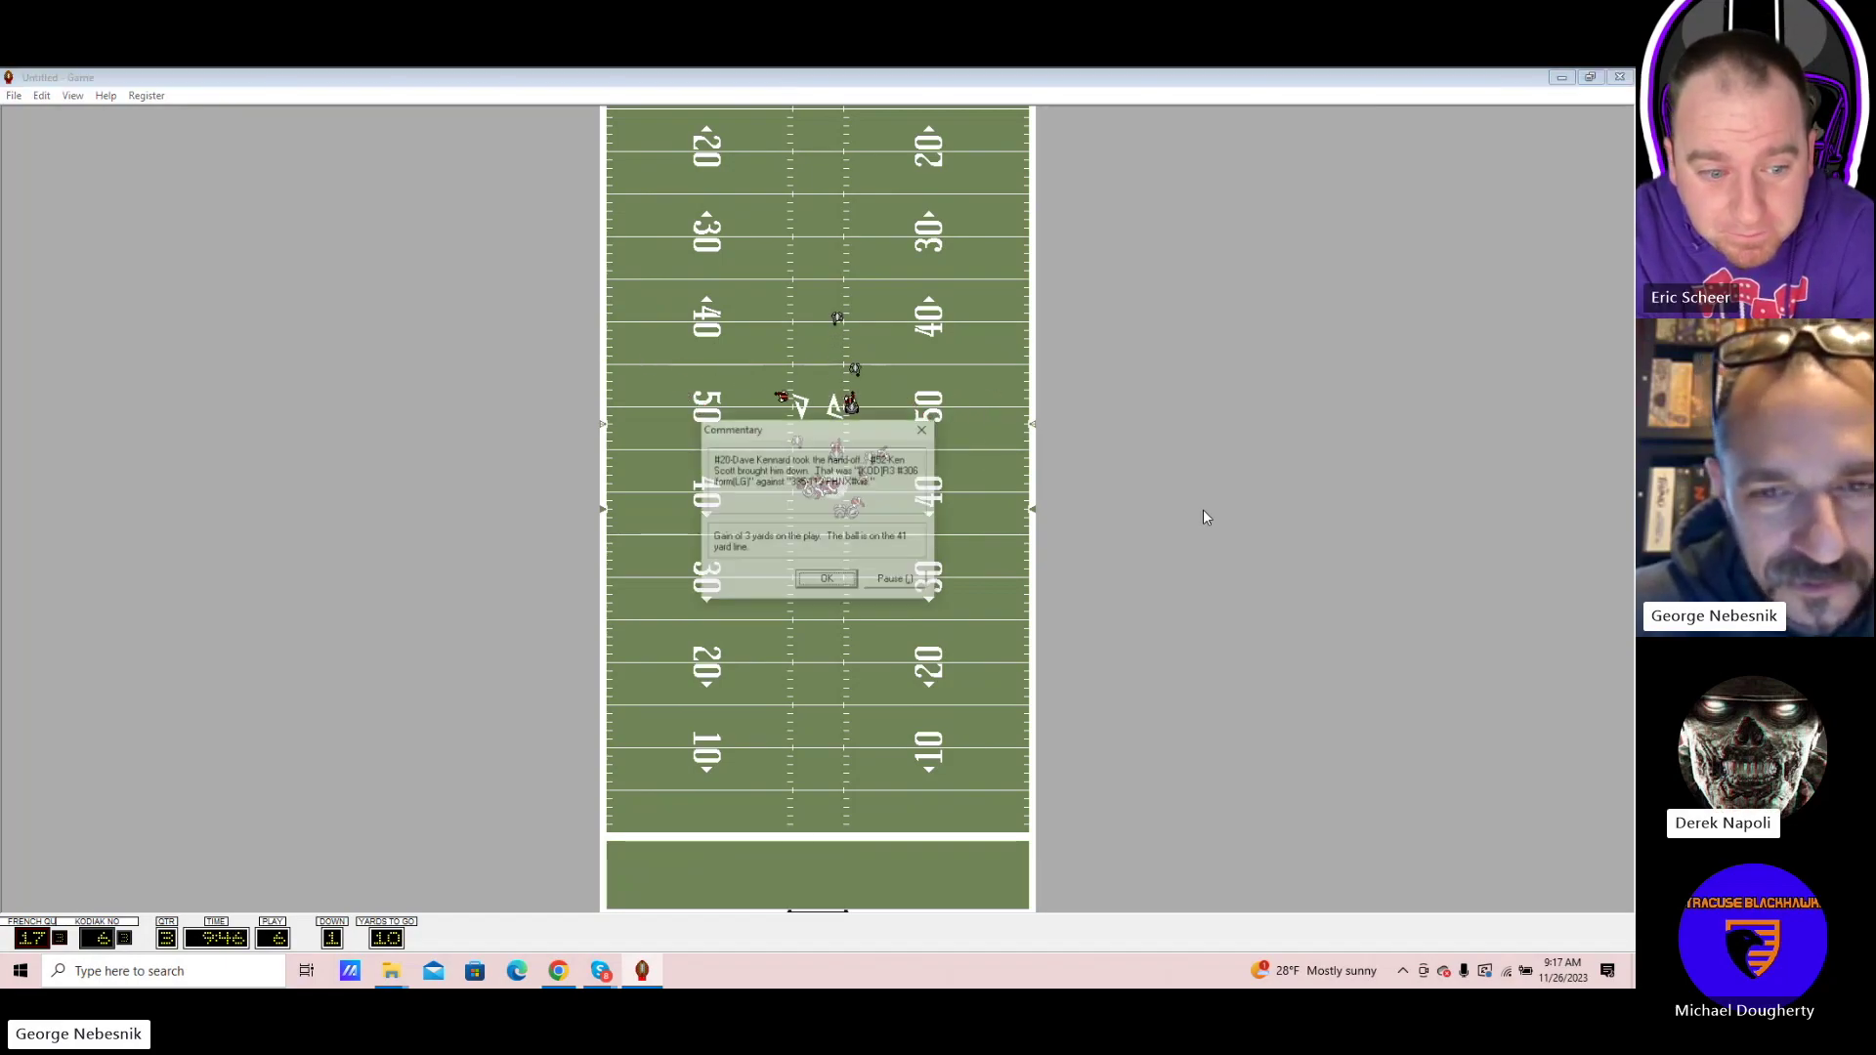
pyautogui.press('Return')
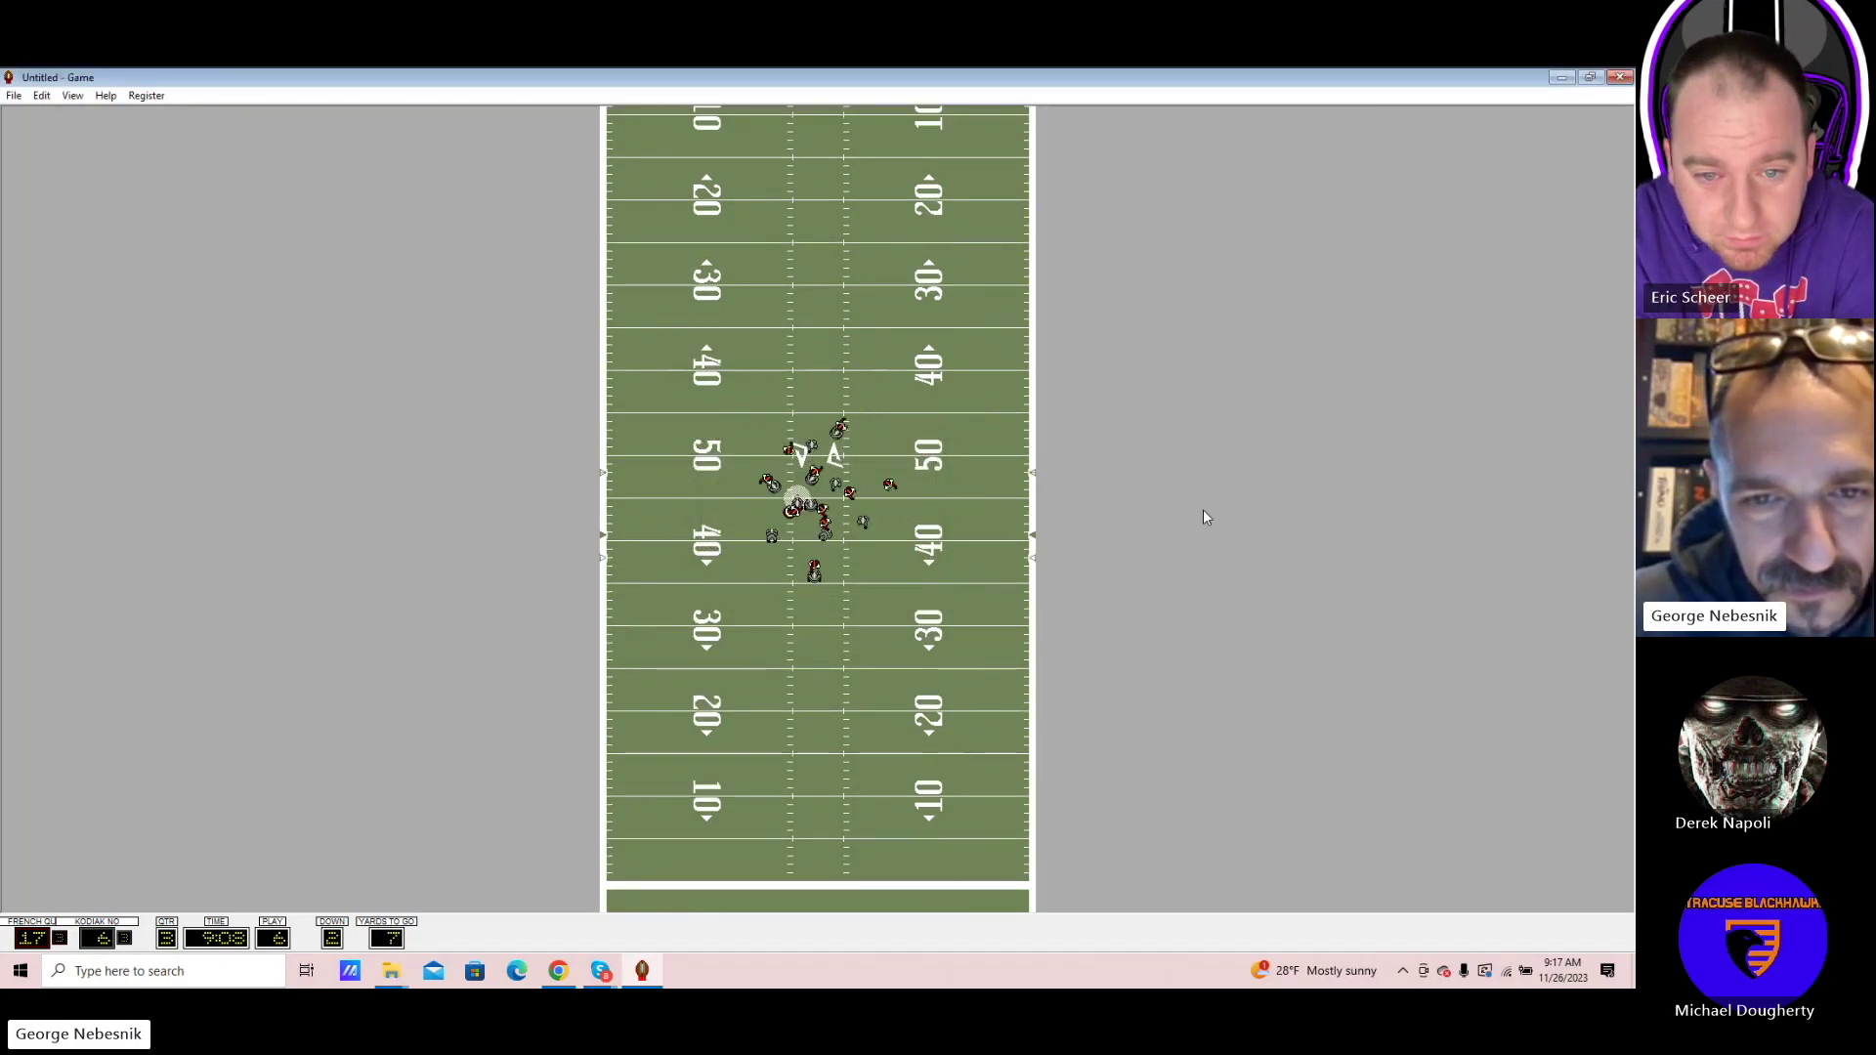
pyautogui.press('Return')
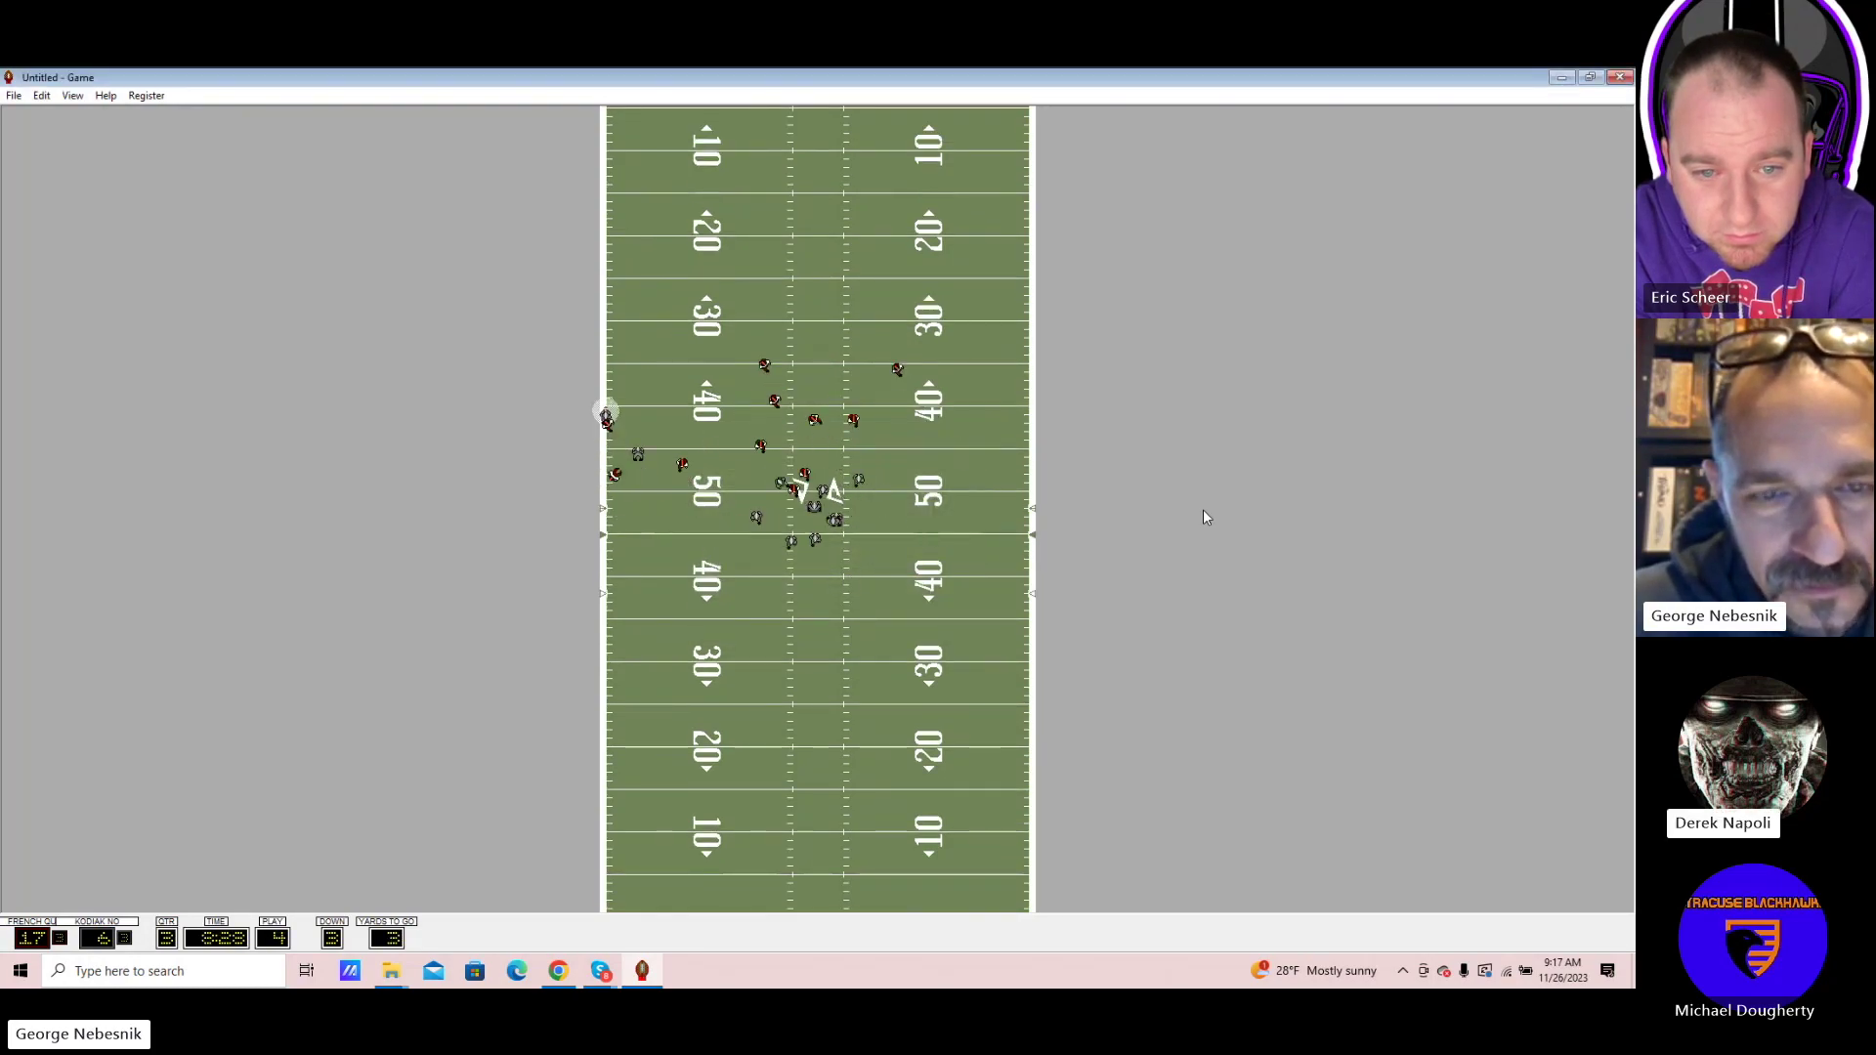
pyautogui.press('Return')
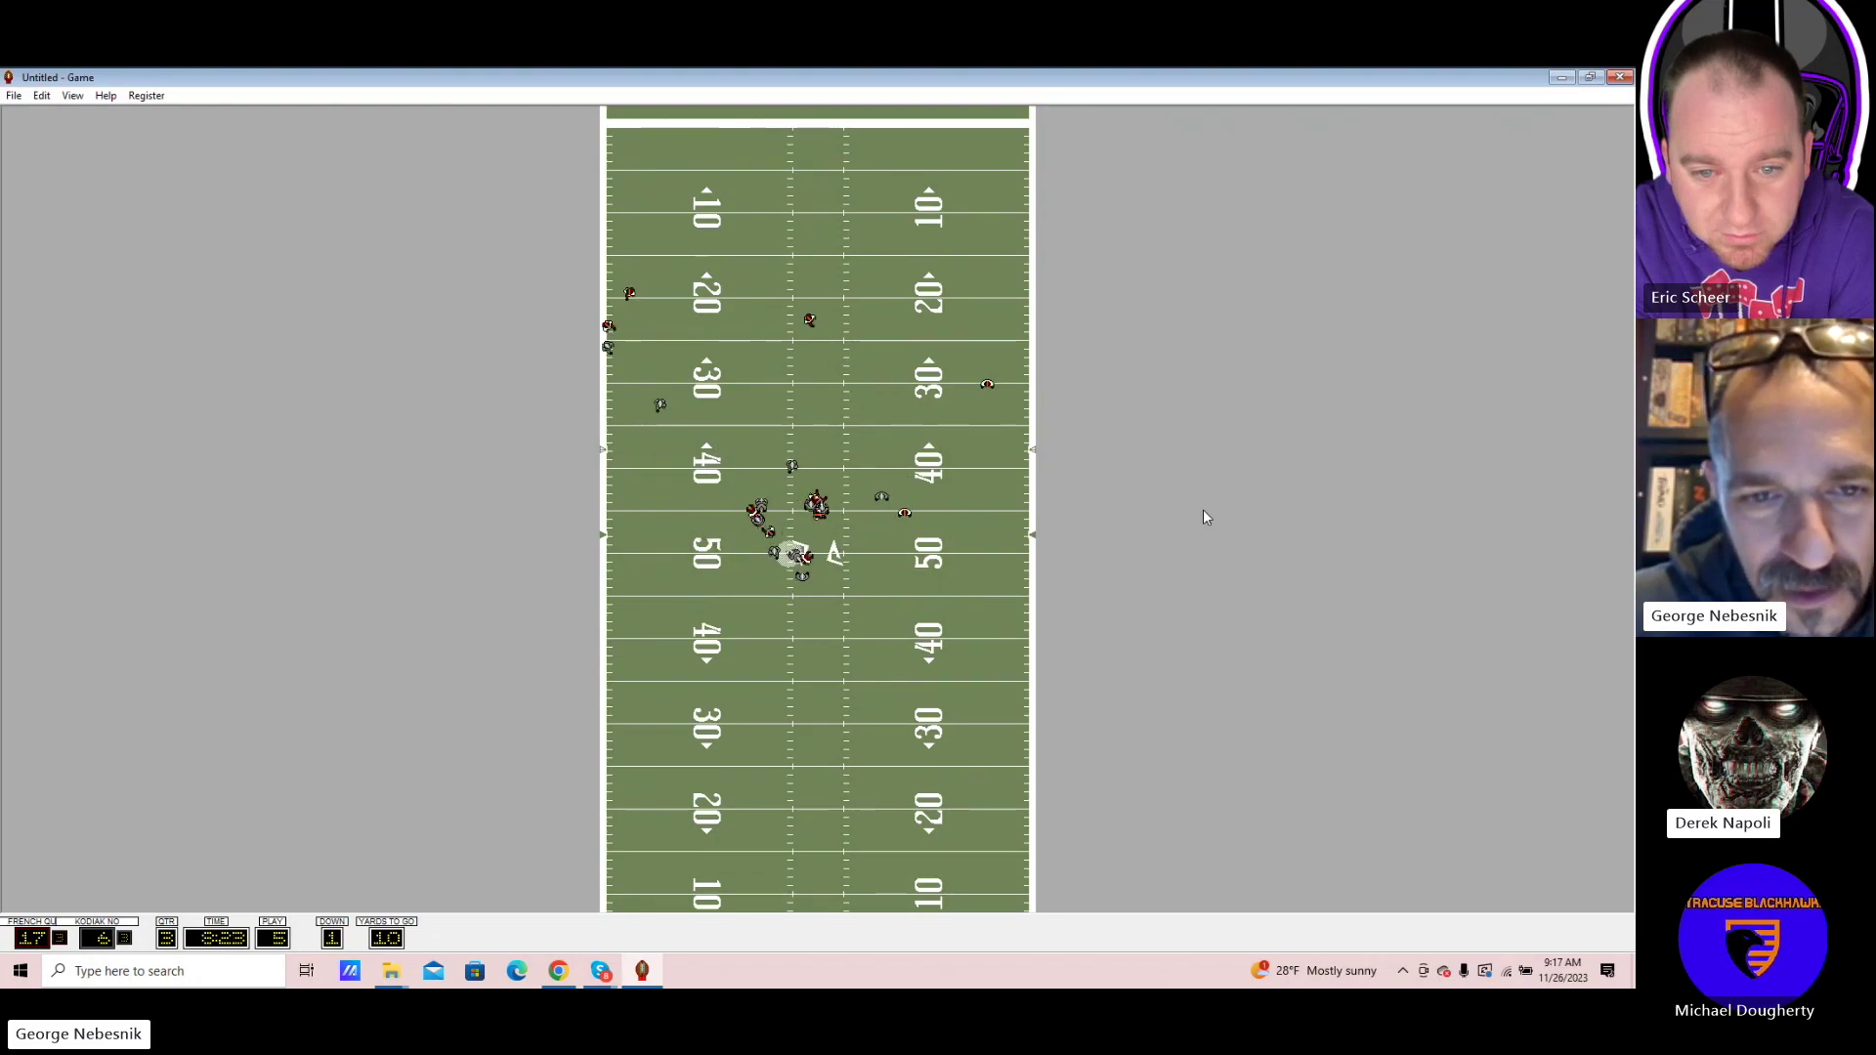
pyautogui.press('Return')
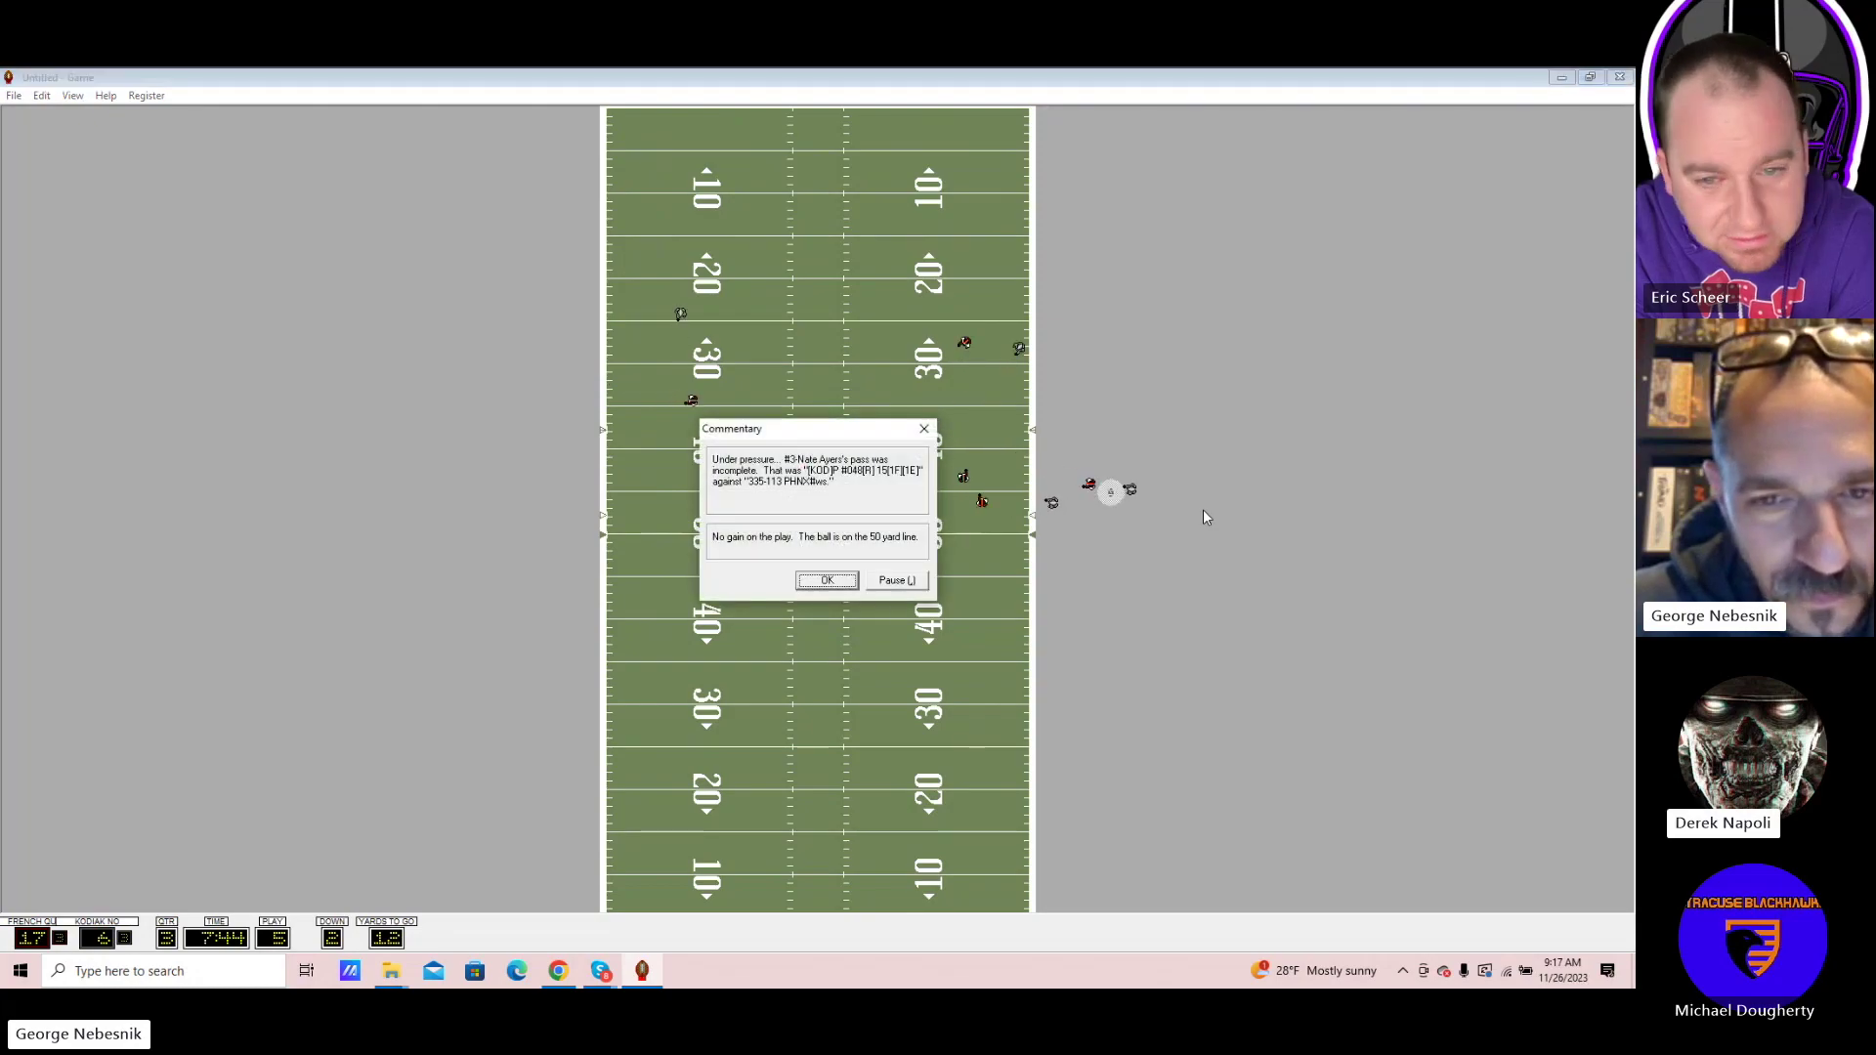
pyautogui.press('Return')
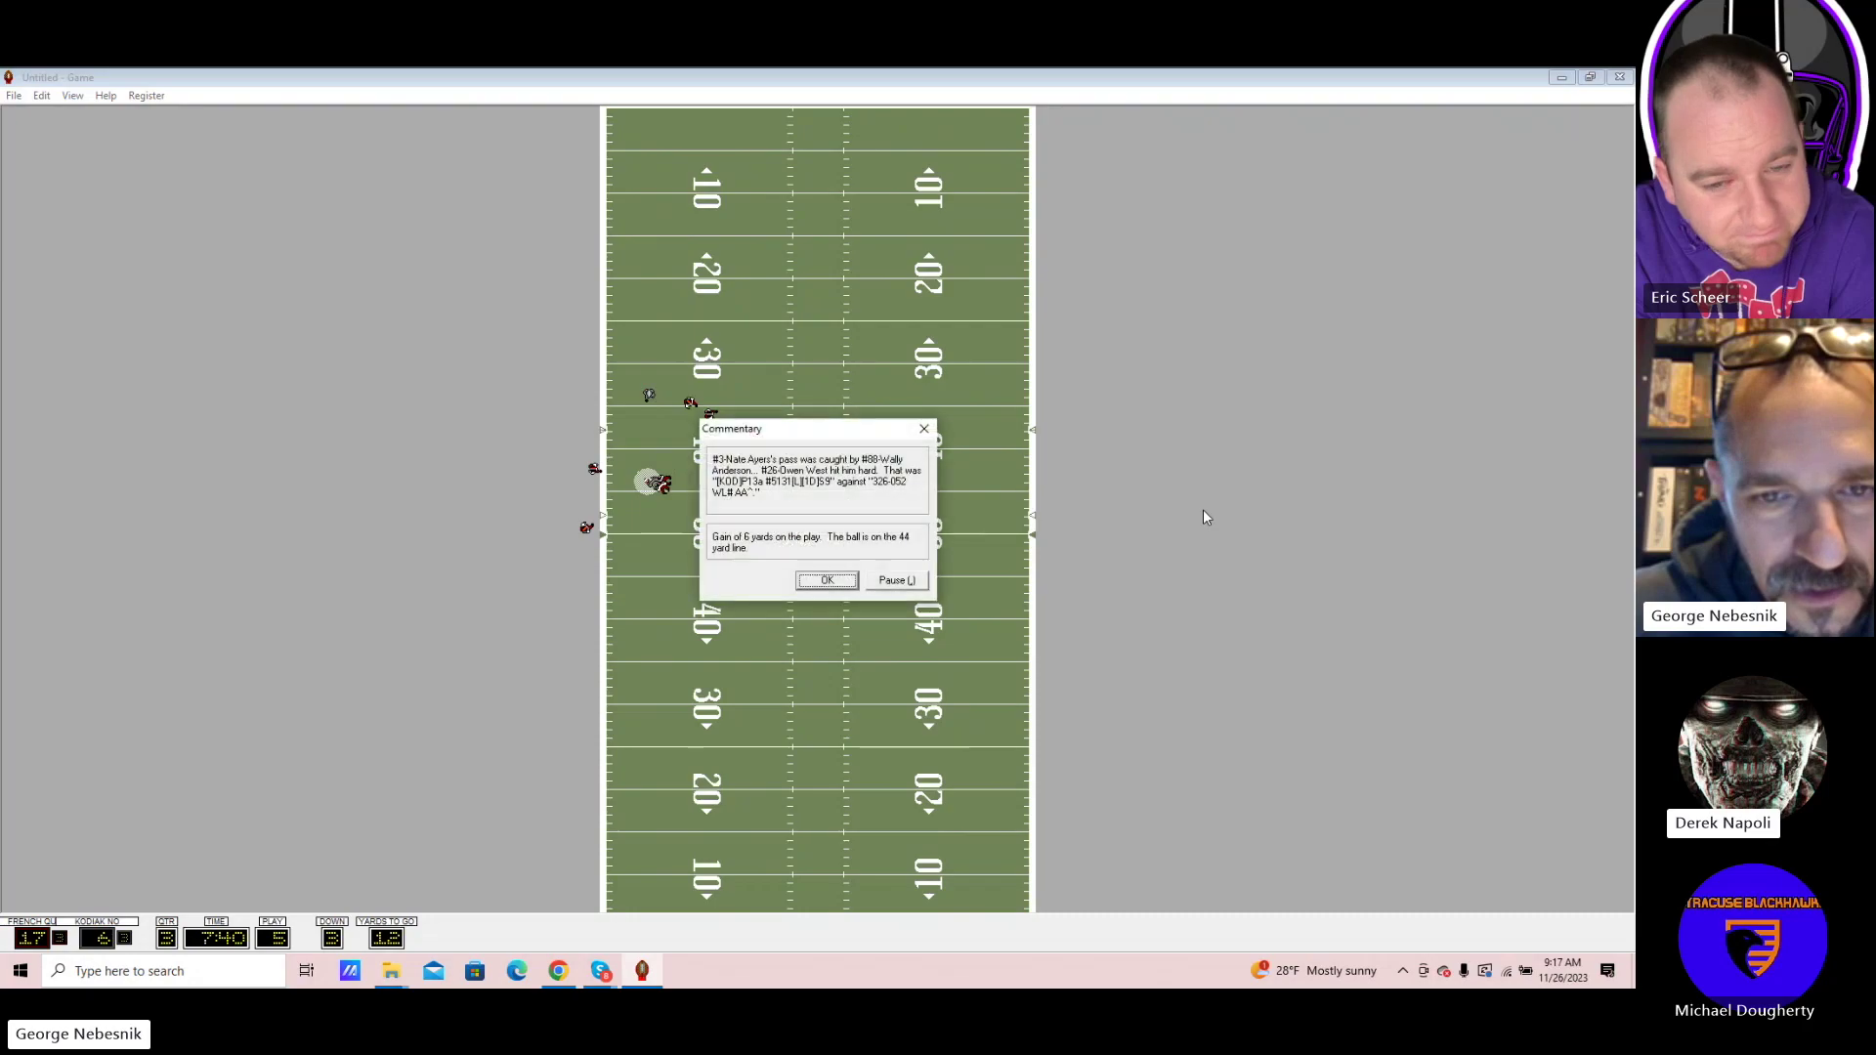
pyautogui.press('Return')
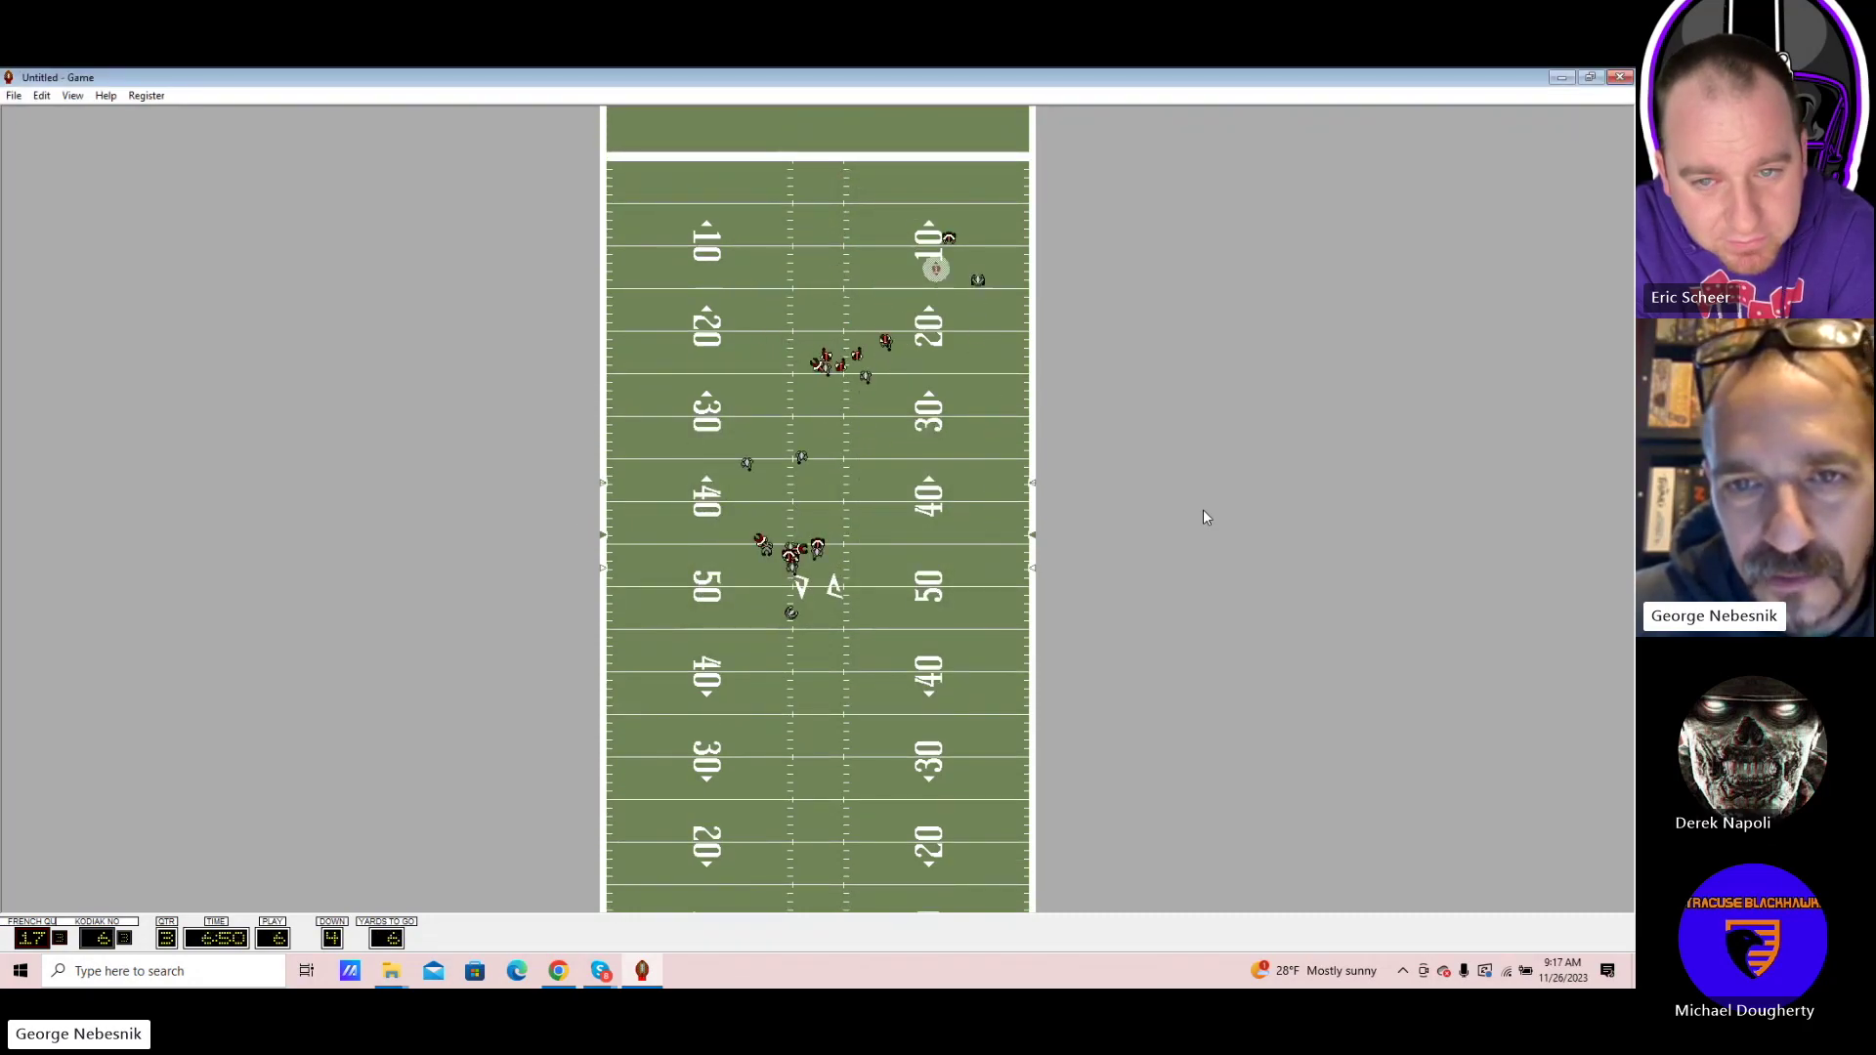
pyautogui.press('Return')
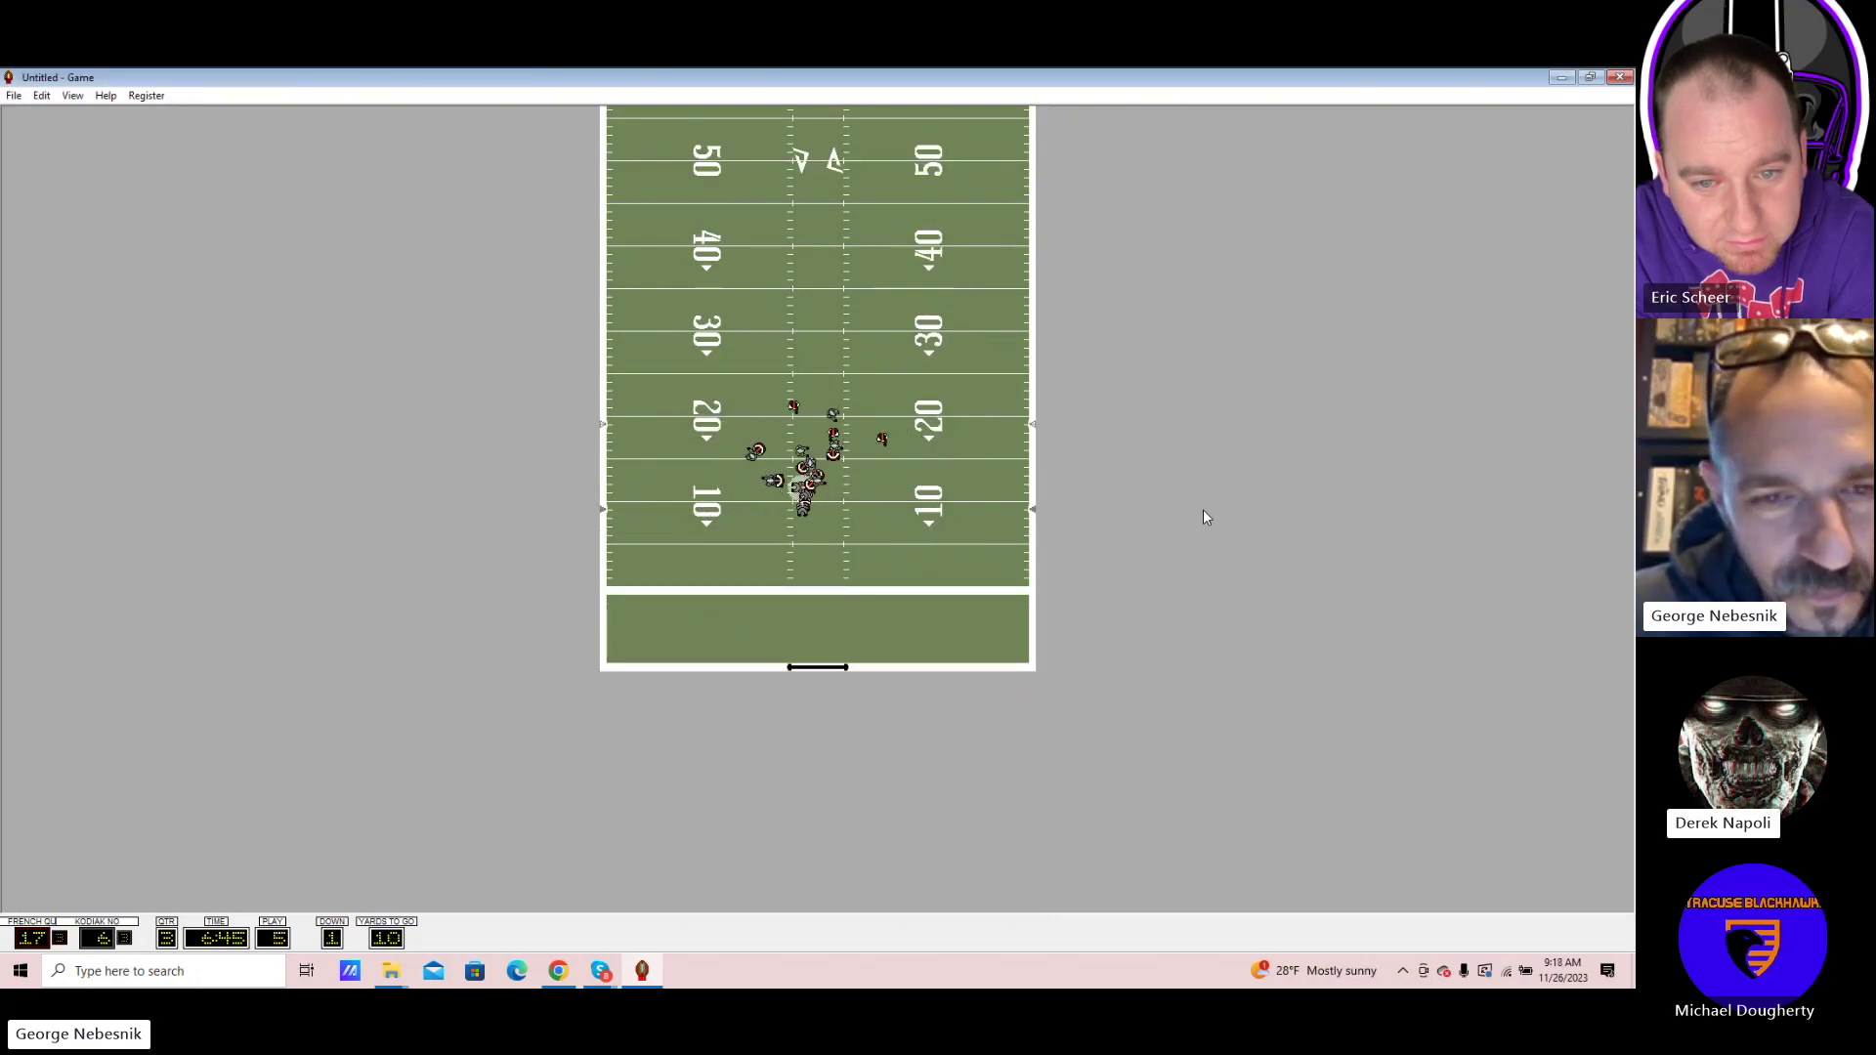
# Continue Kodiak's drive with 3-, 7- and 4-yard gains
pyautogui.press('Return')
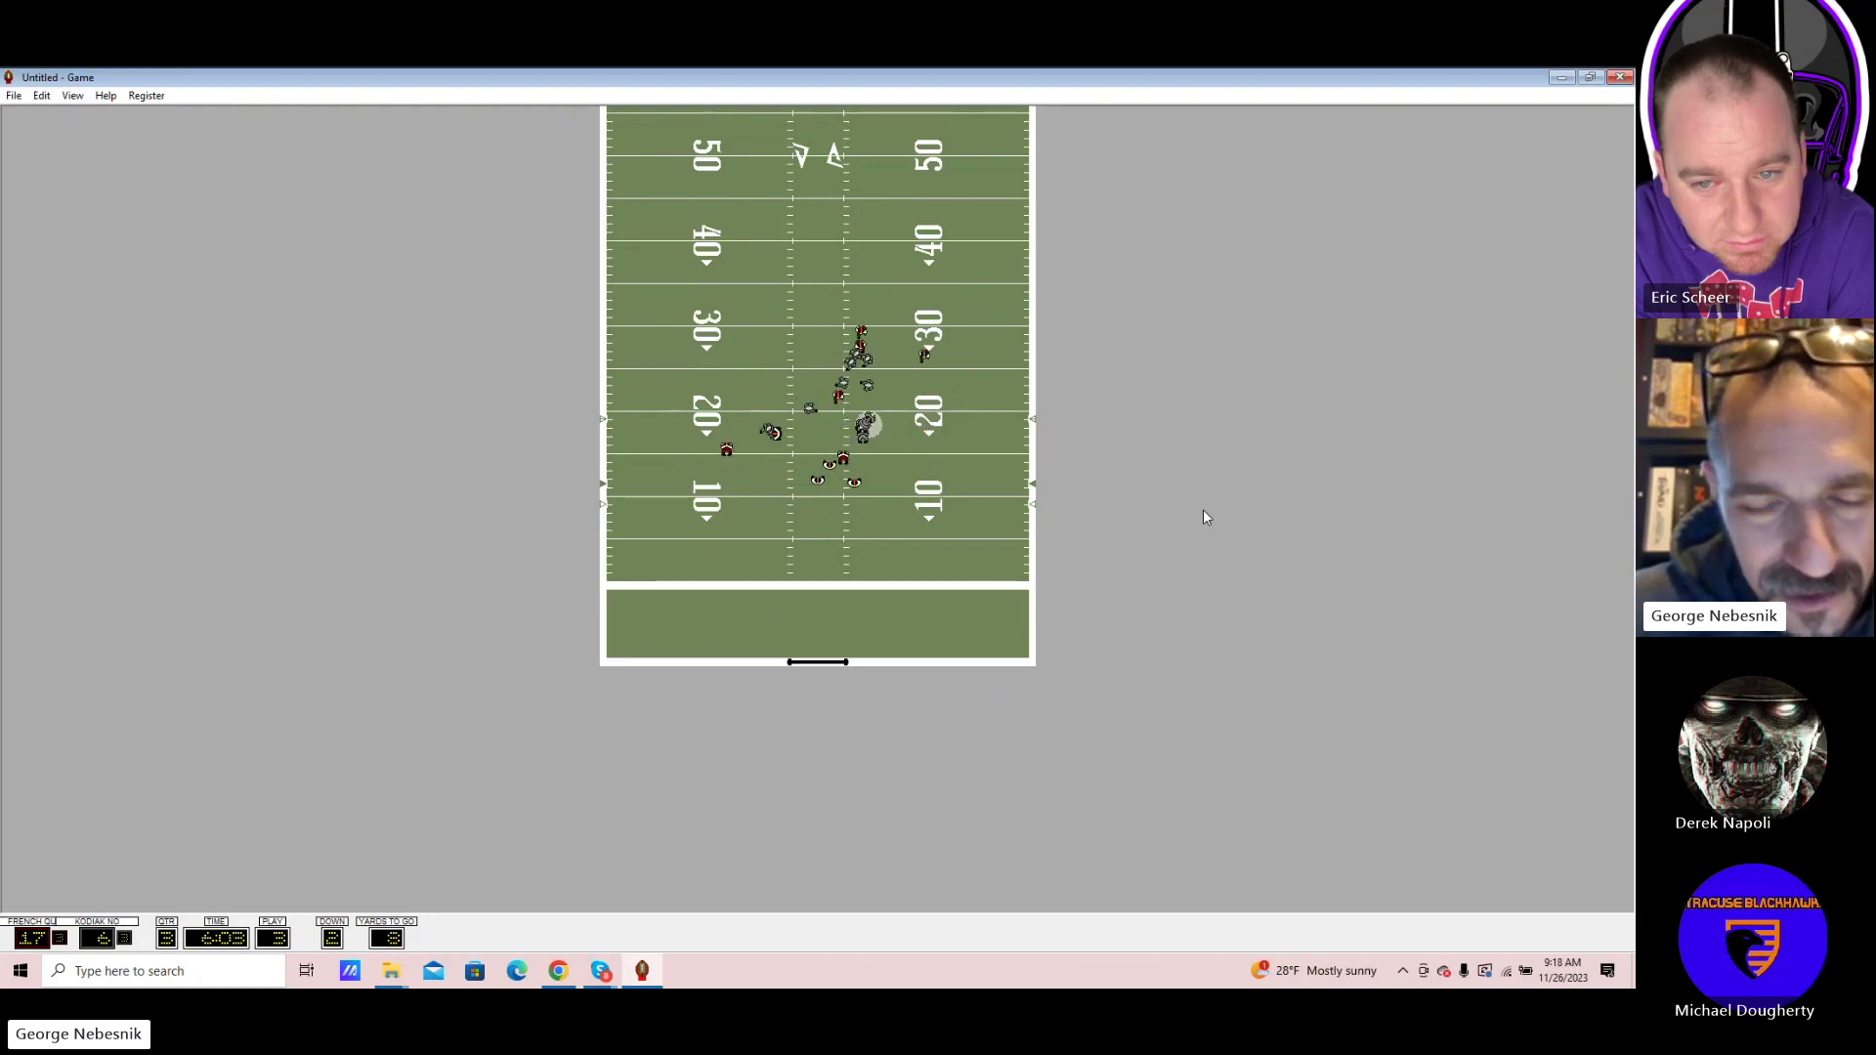
pyautogui.press('Return')
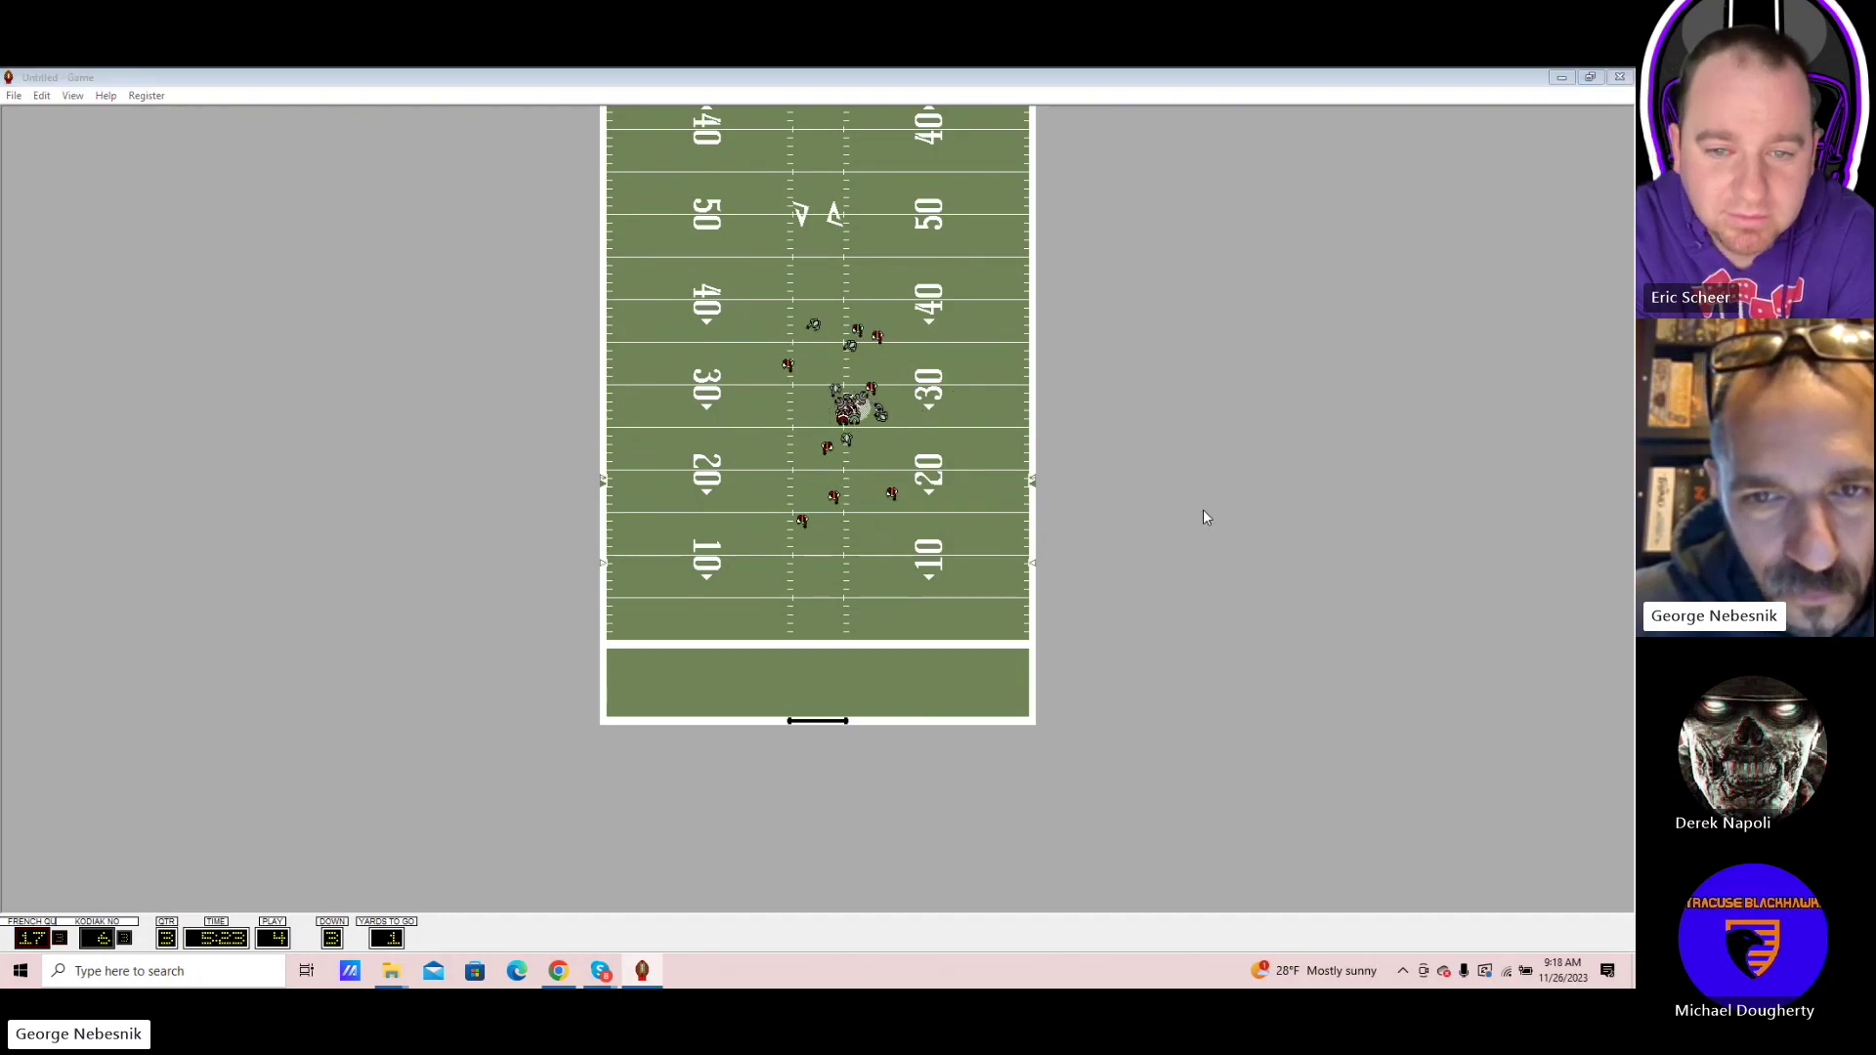
pyautogui.press('Return')
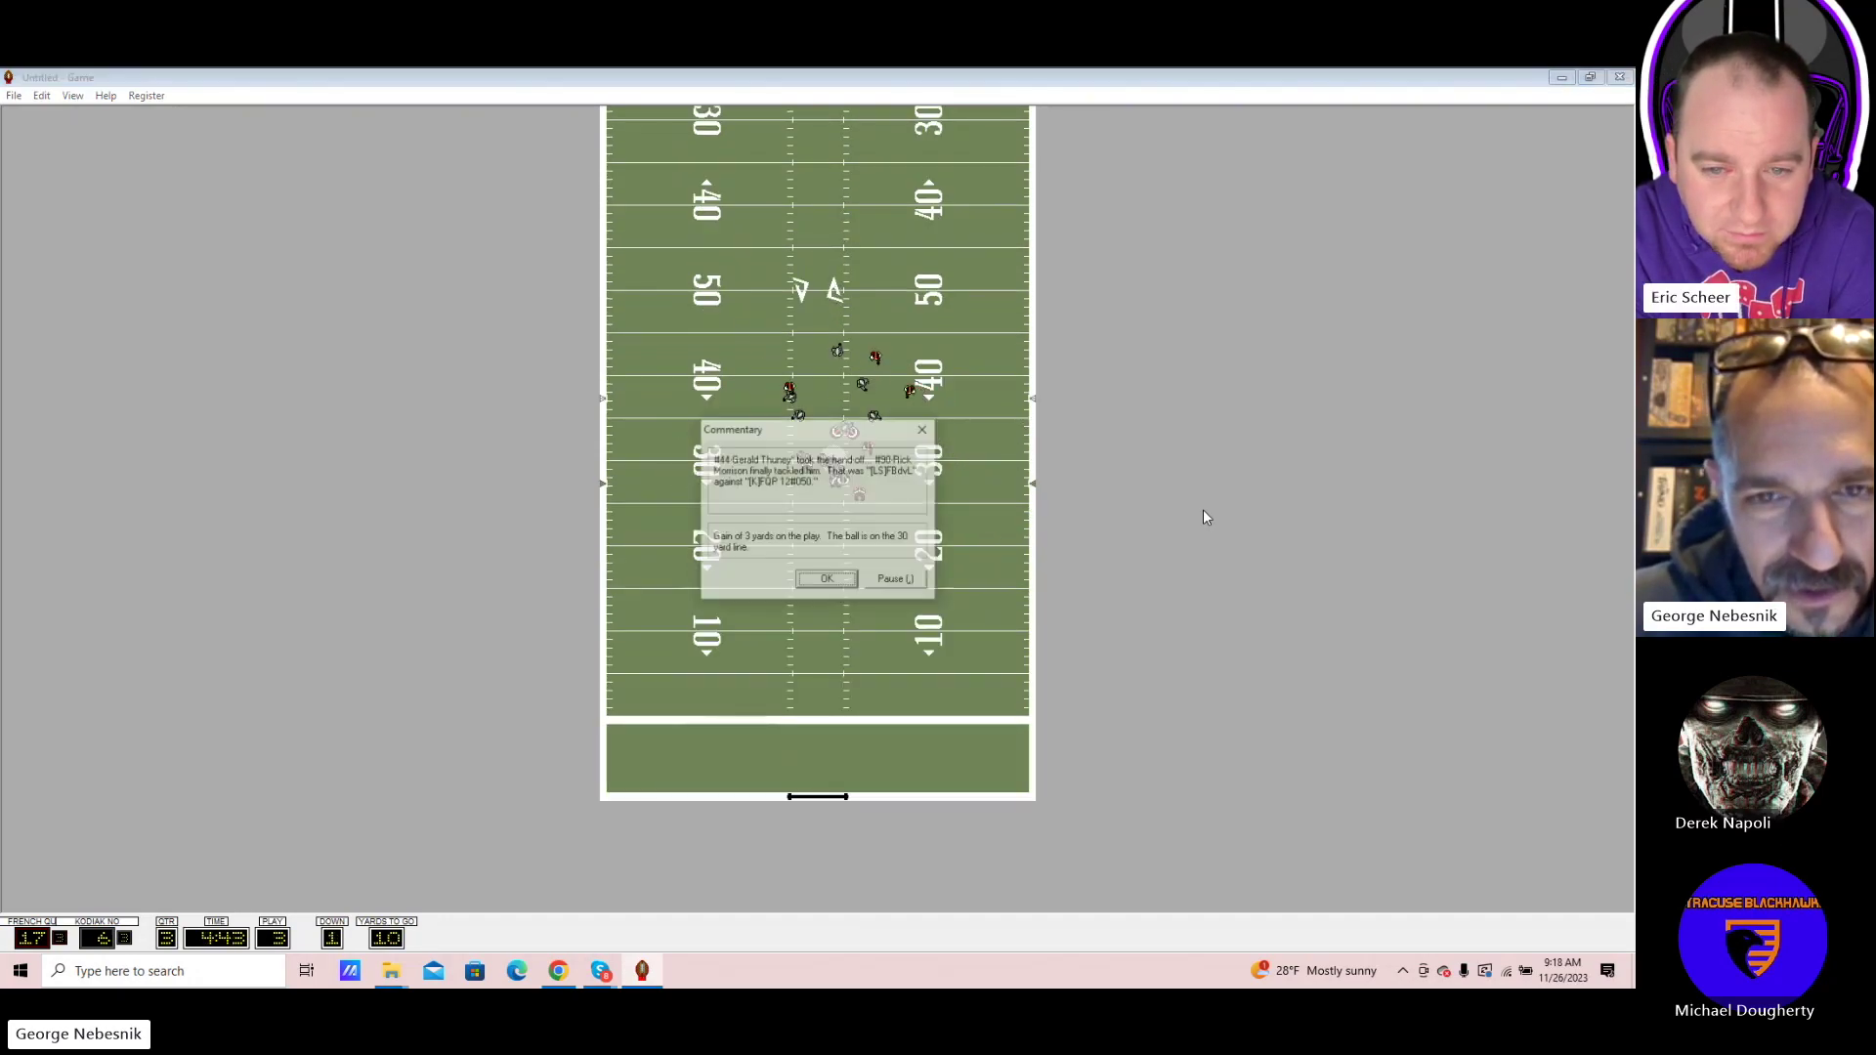
pyautogui.press('Return')
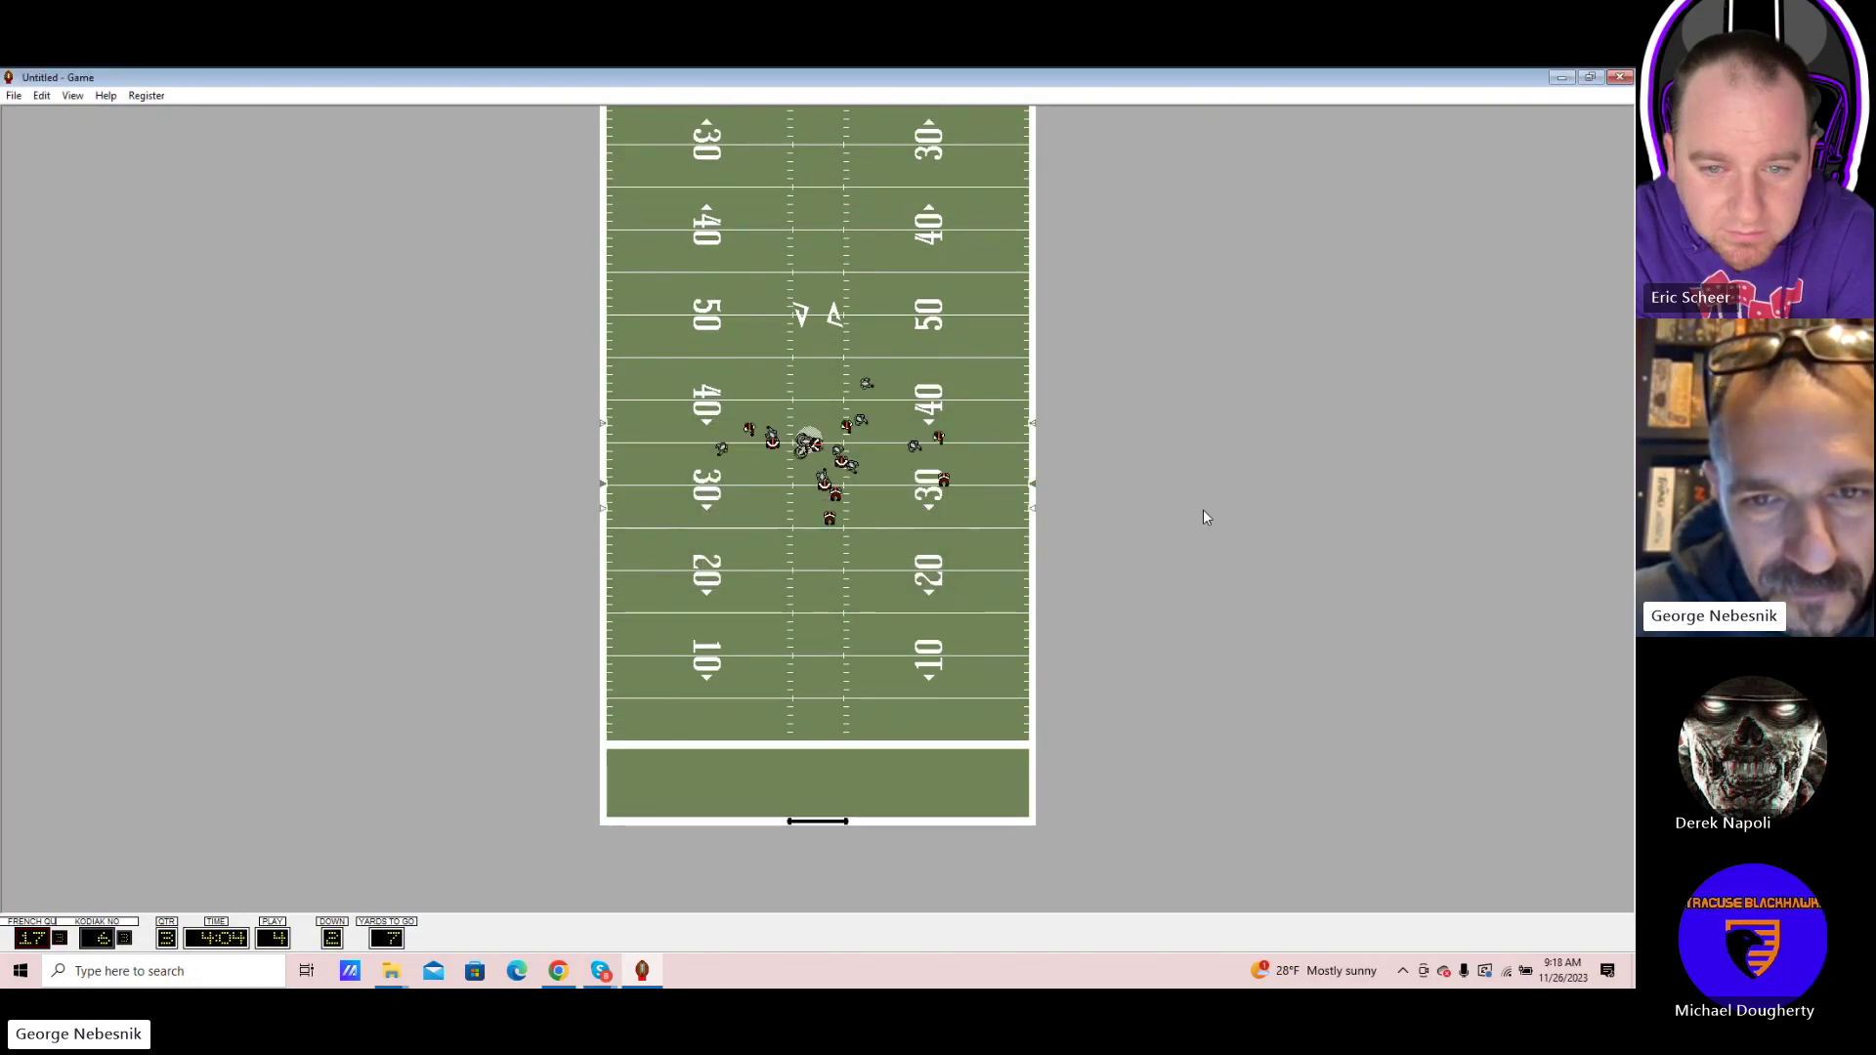
pyautogui.press('Return')
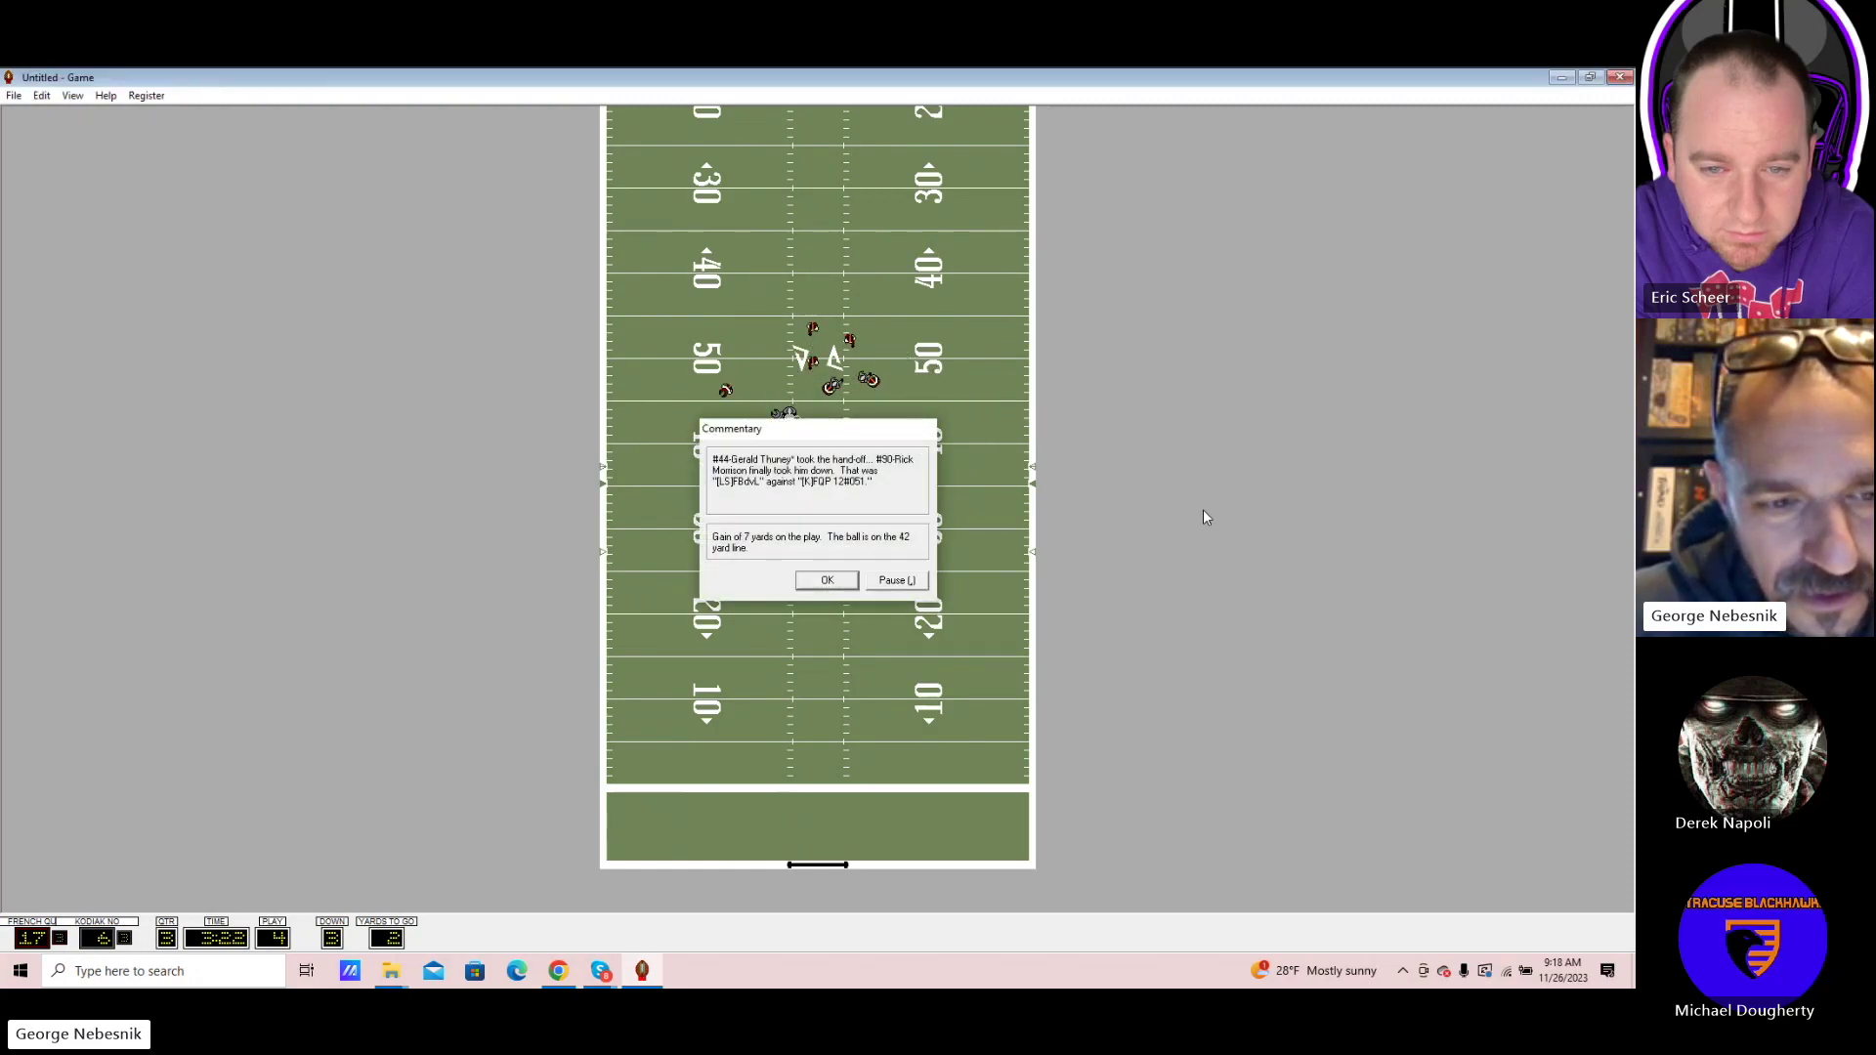
pyautogui.press('Return')
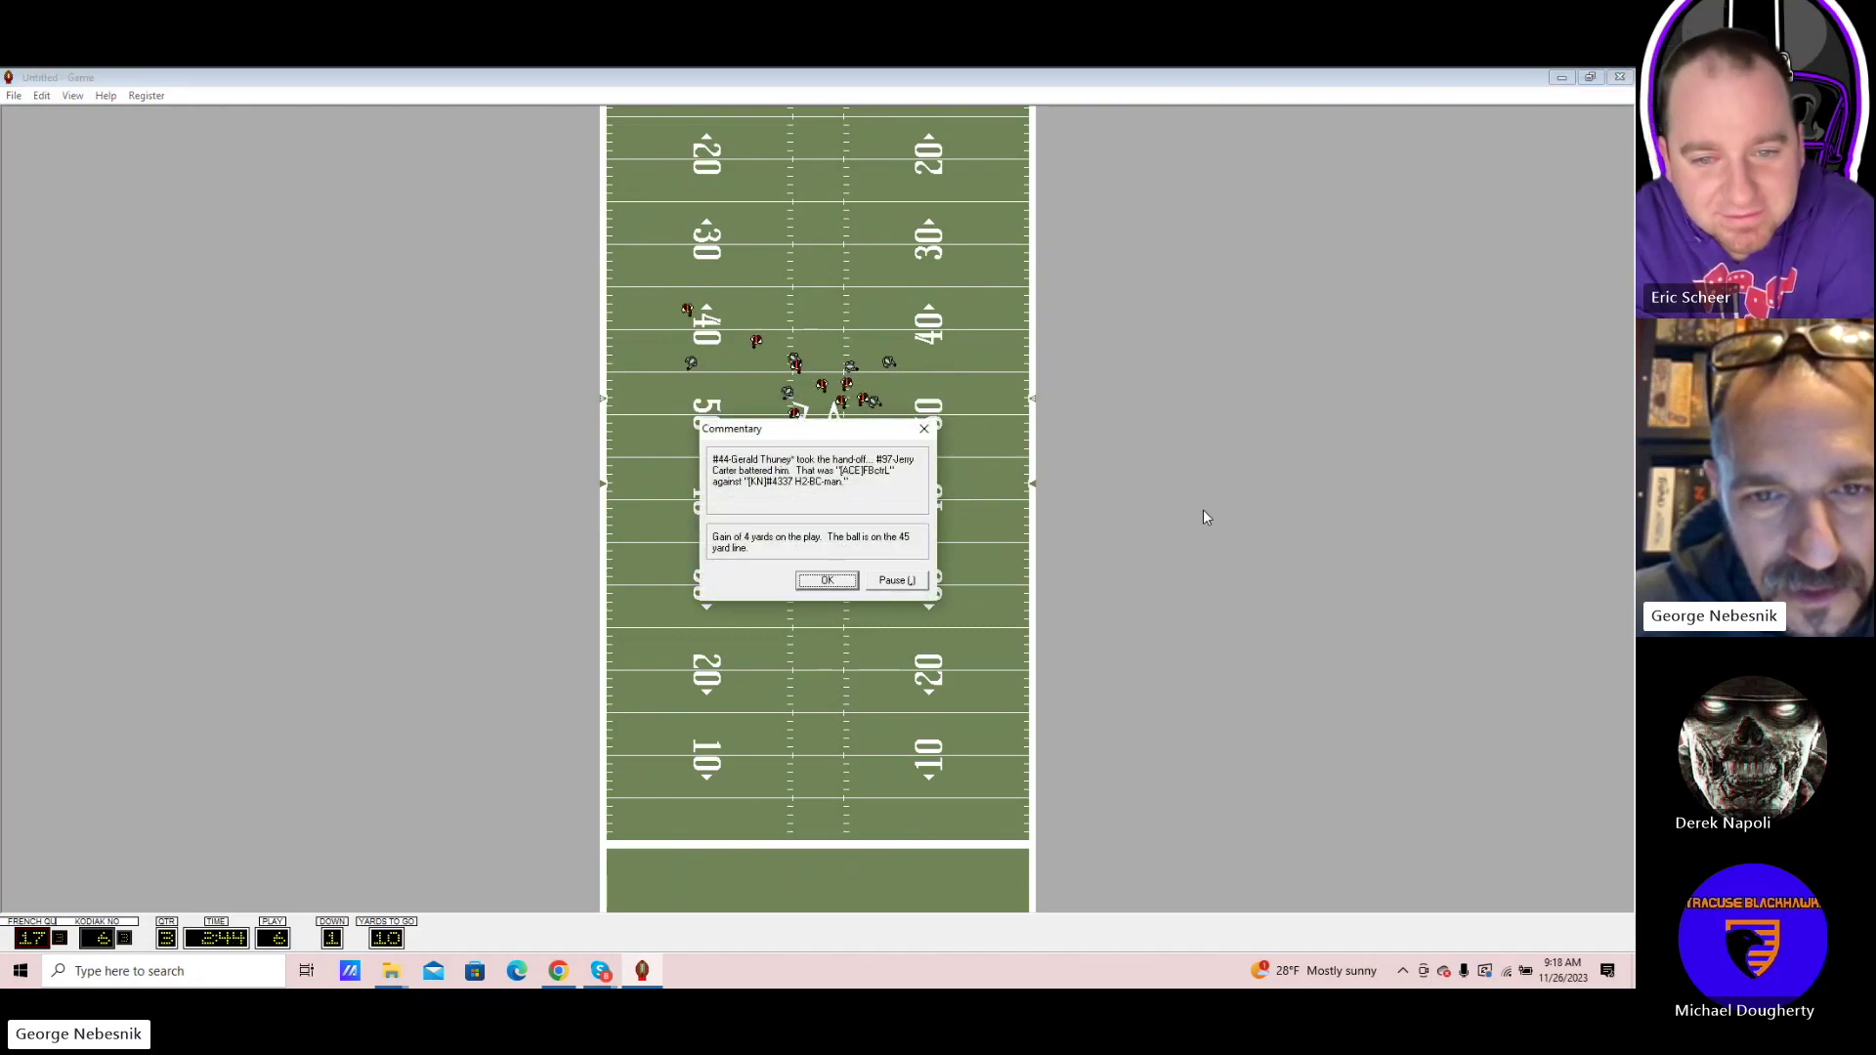
pyautogui.press('Return')
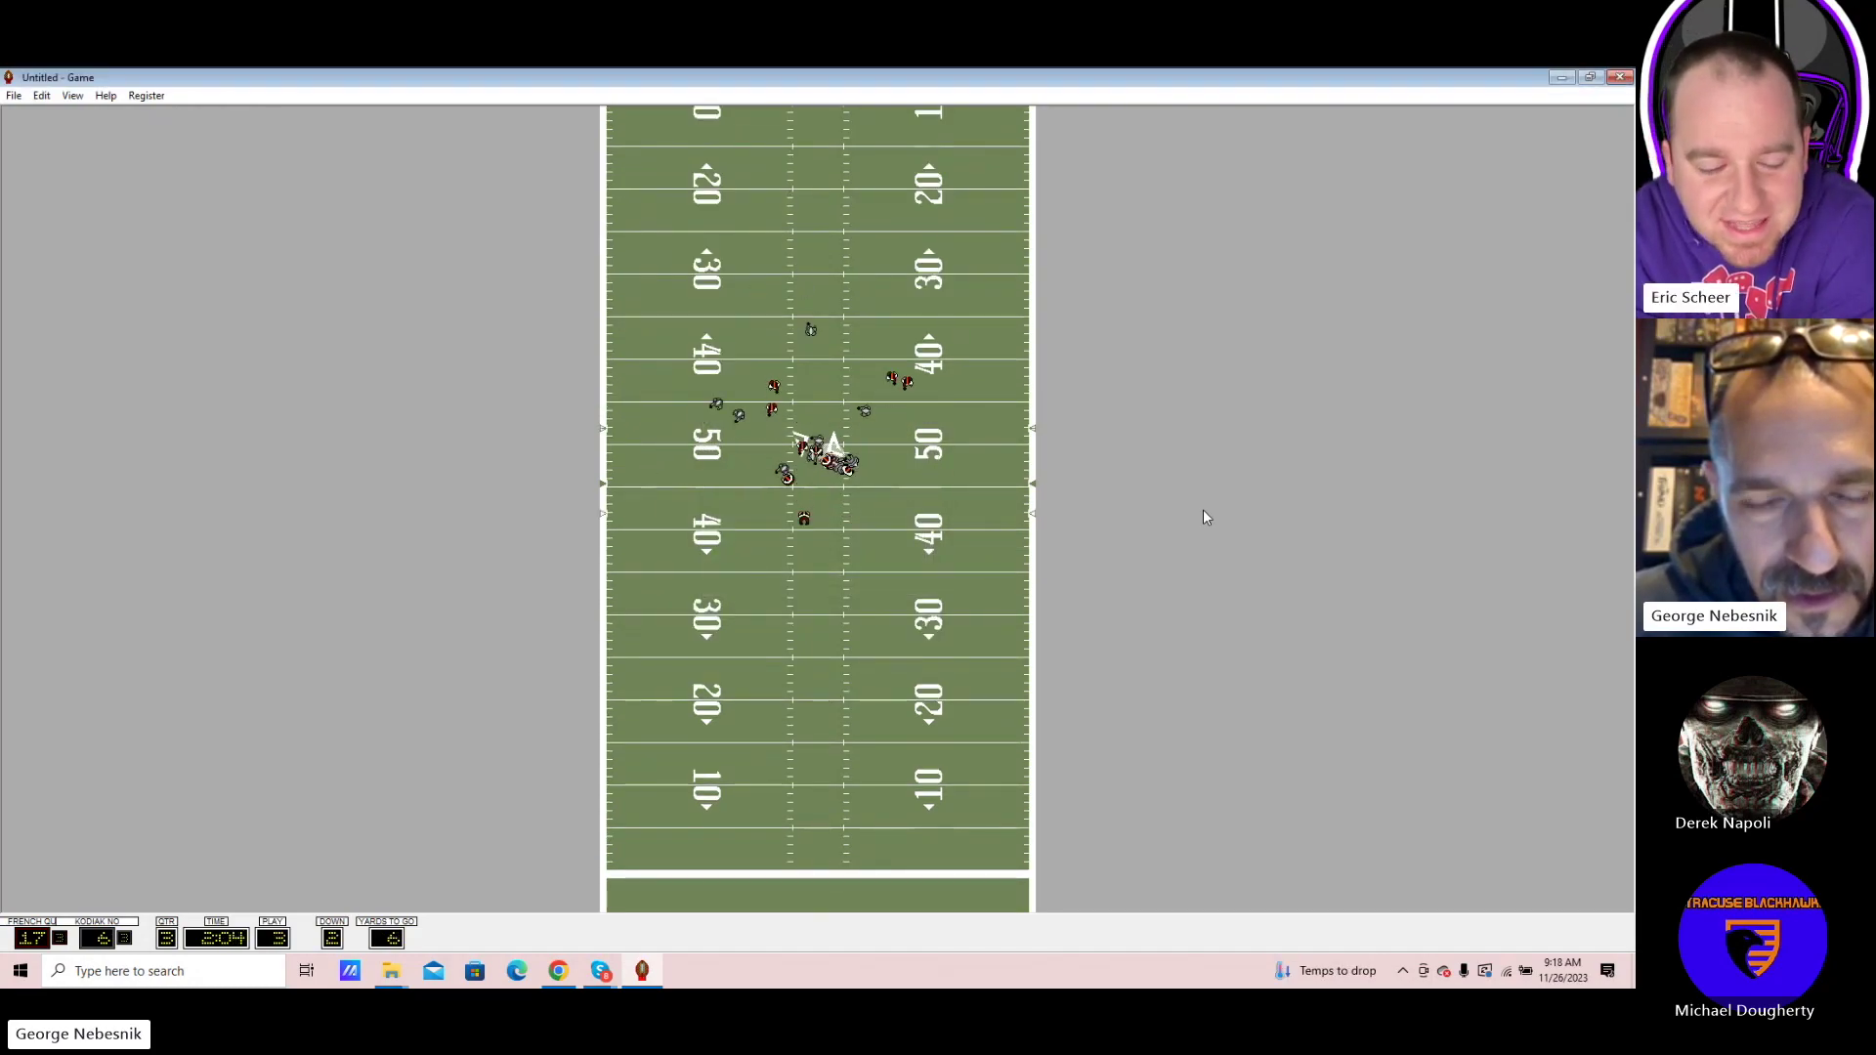
pyautogui.press('Return')
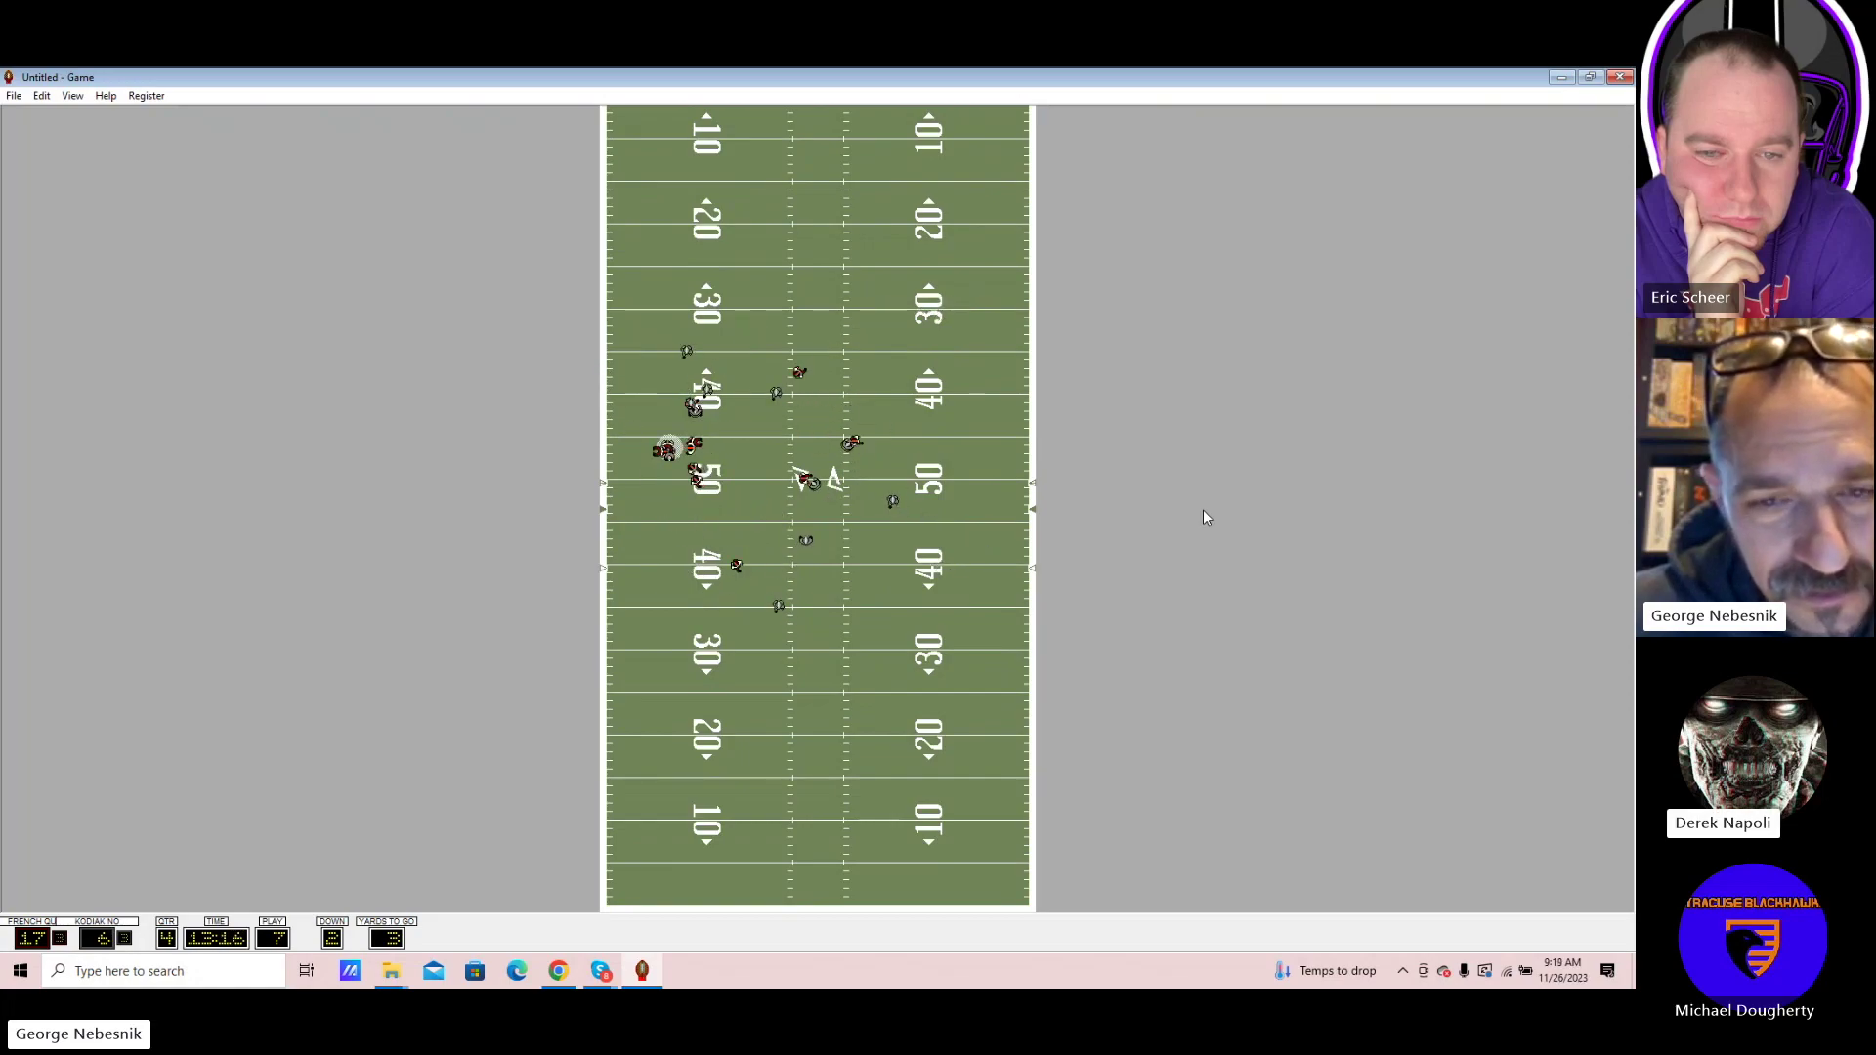
# Finish the drive with Kodiak's field goal, making it 17–9, and line up the kickoff
pyautogui.press('Return')
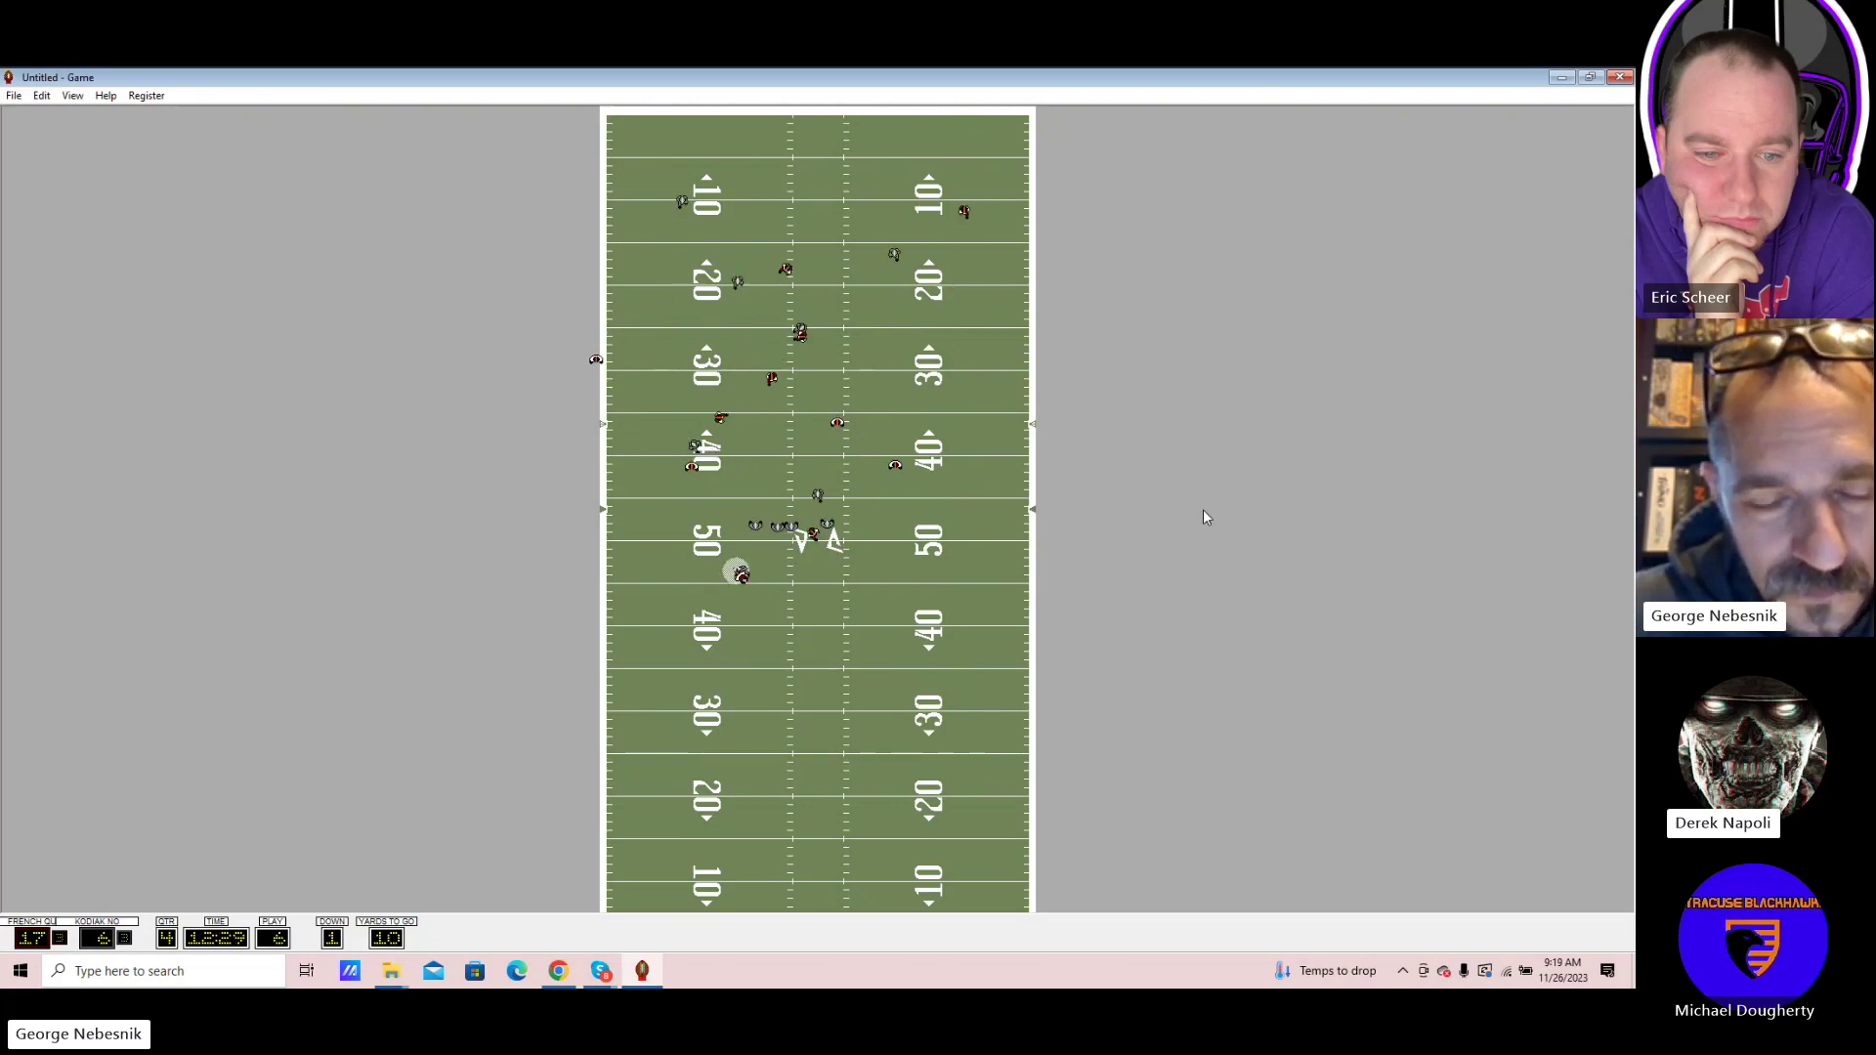
pyautogui.press('Return')
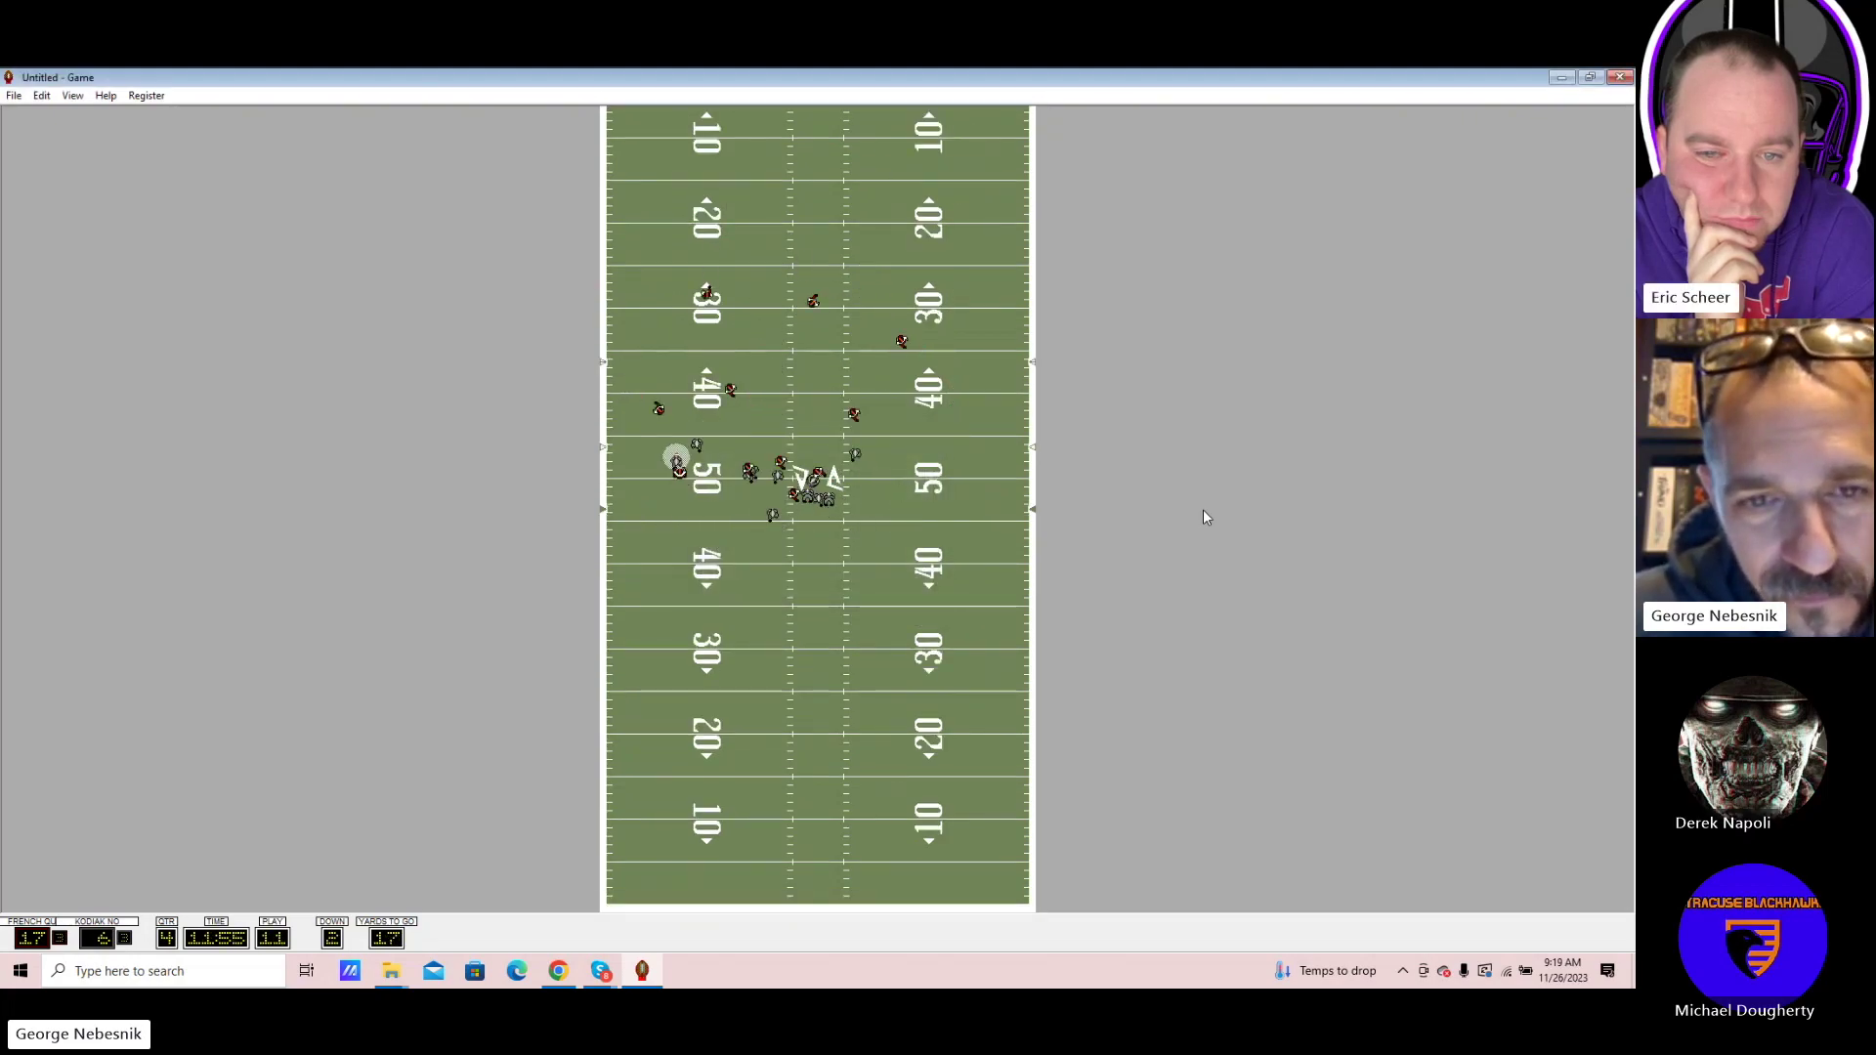
pyautogui.press('Return')
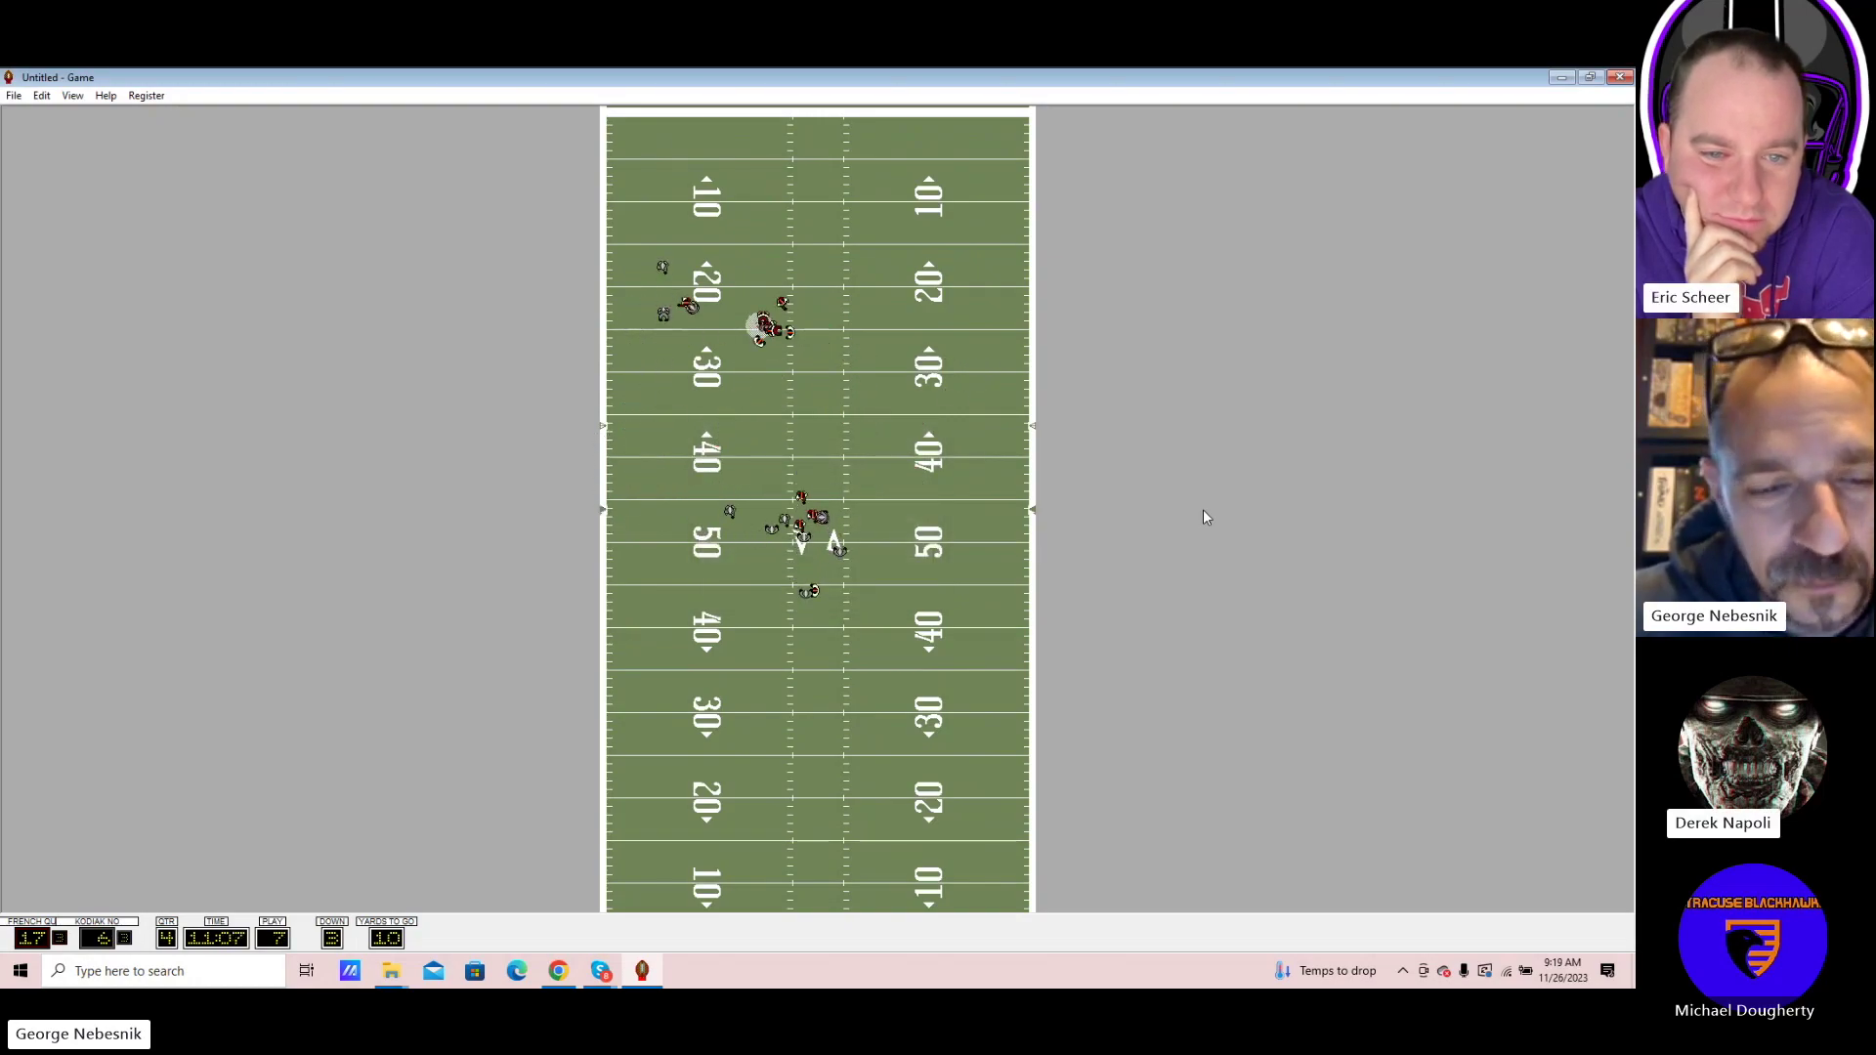
pyautogui.press('Return')
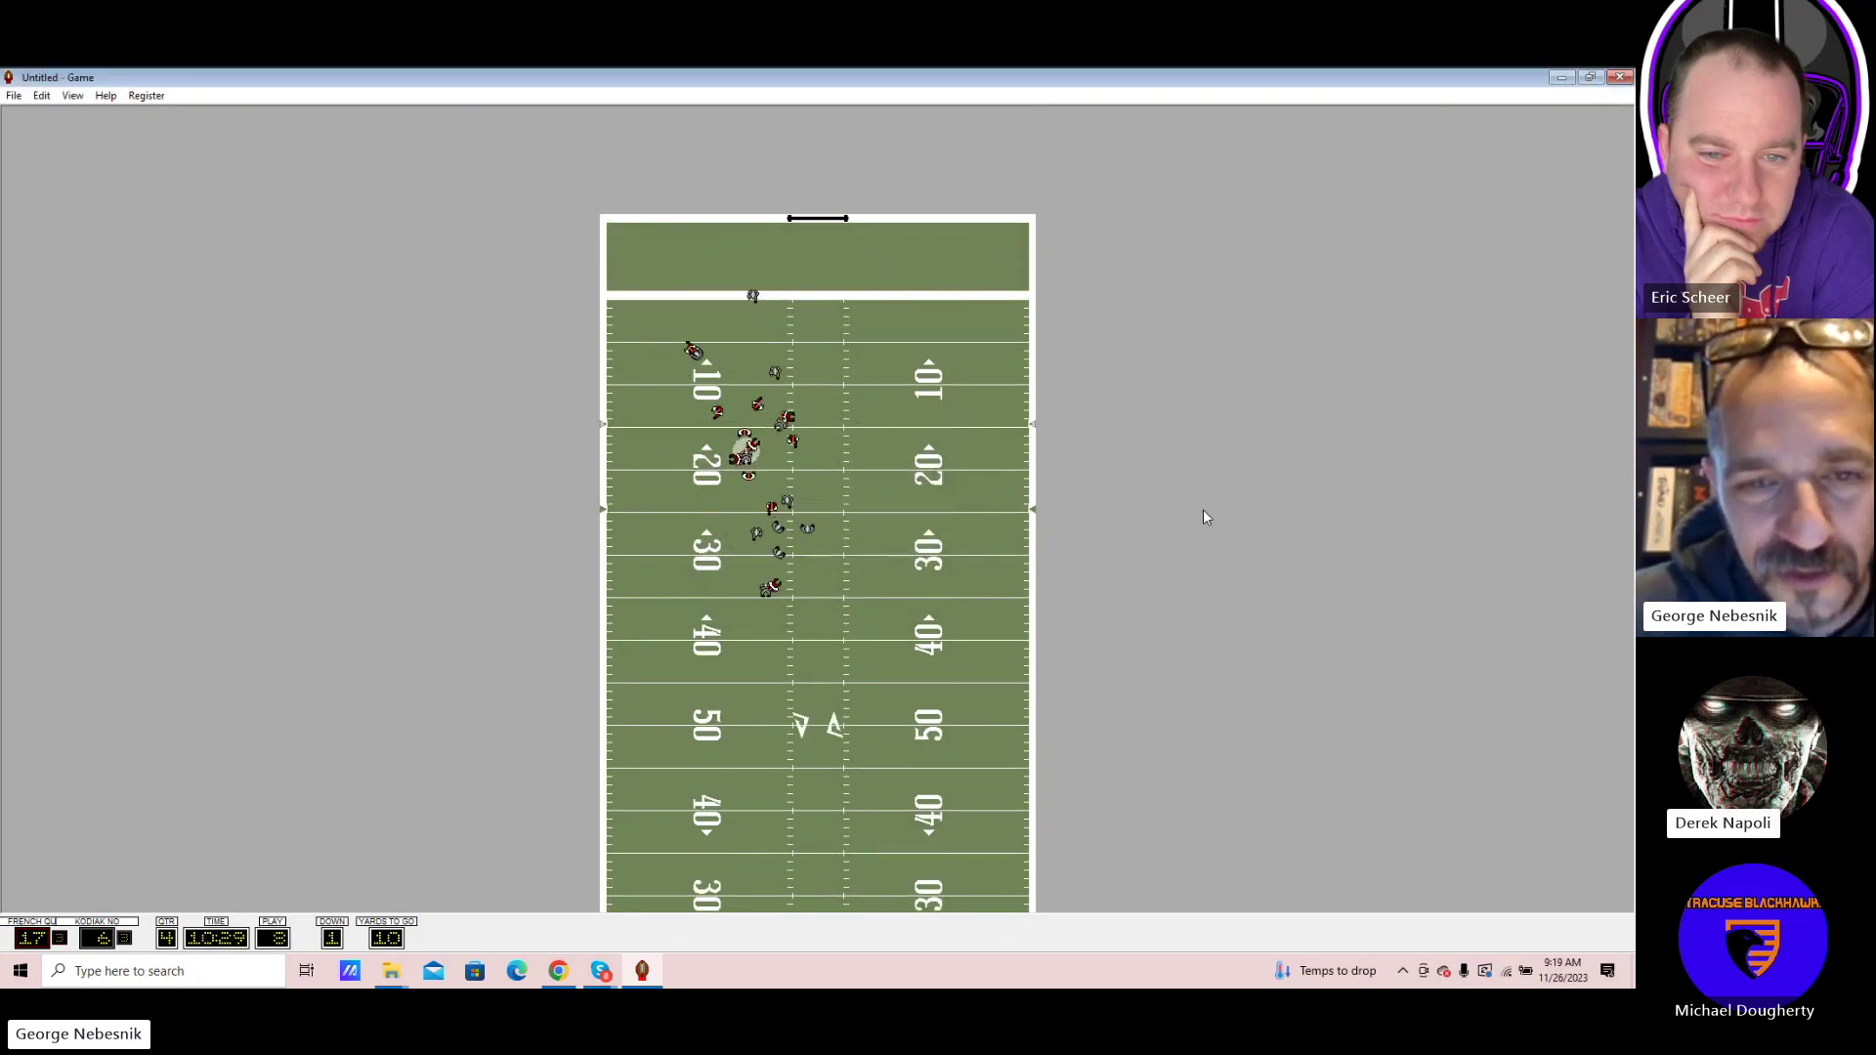
pyautogui.press('Return')
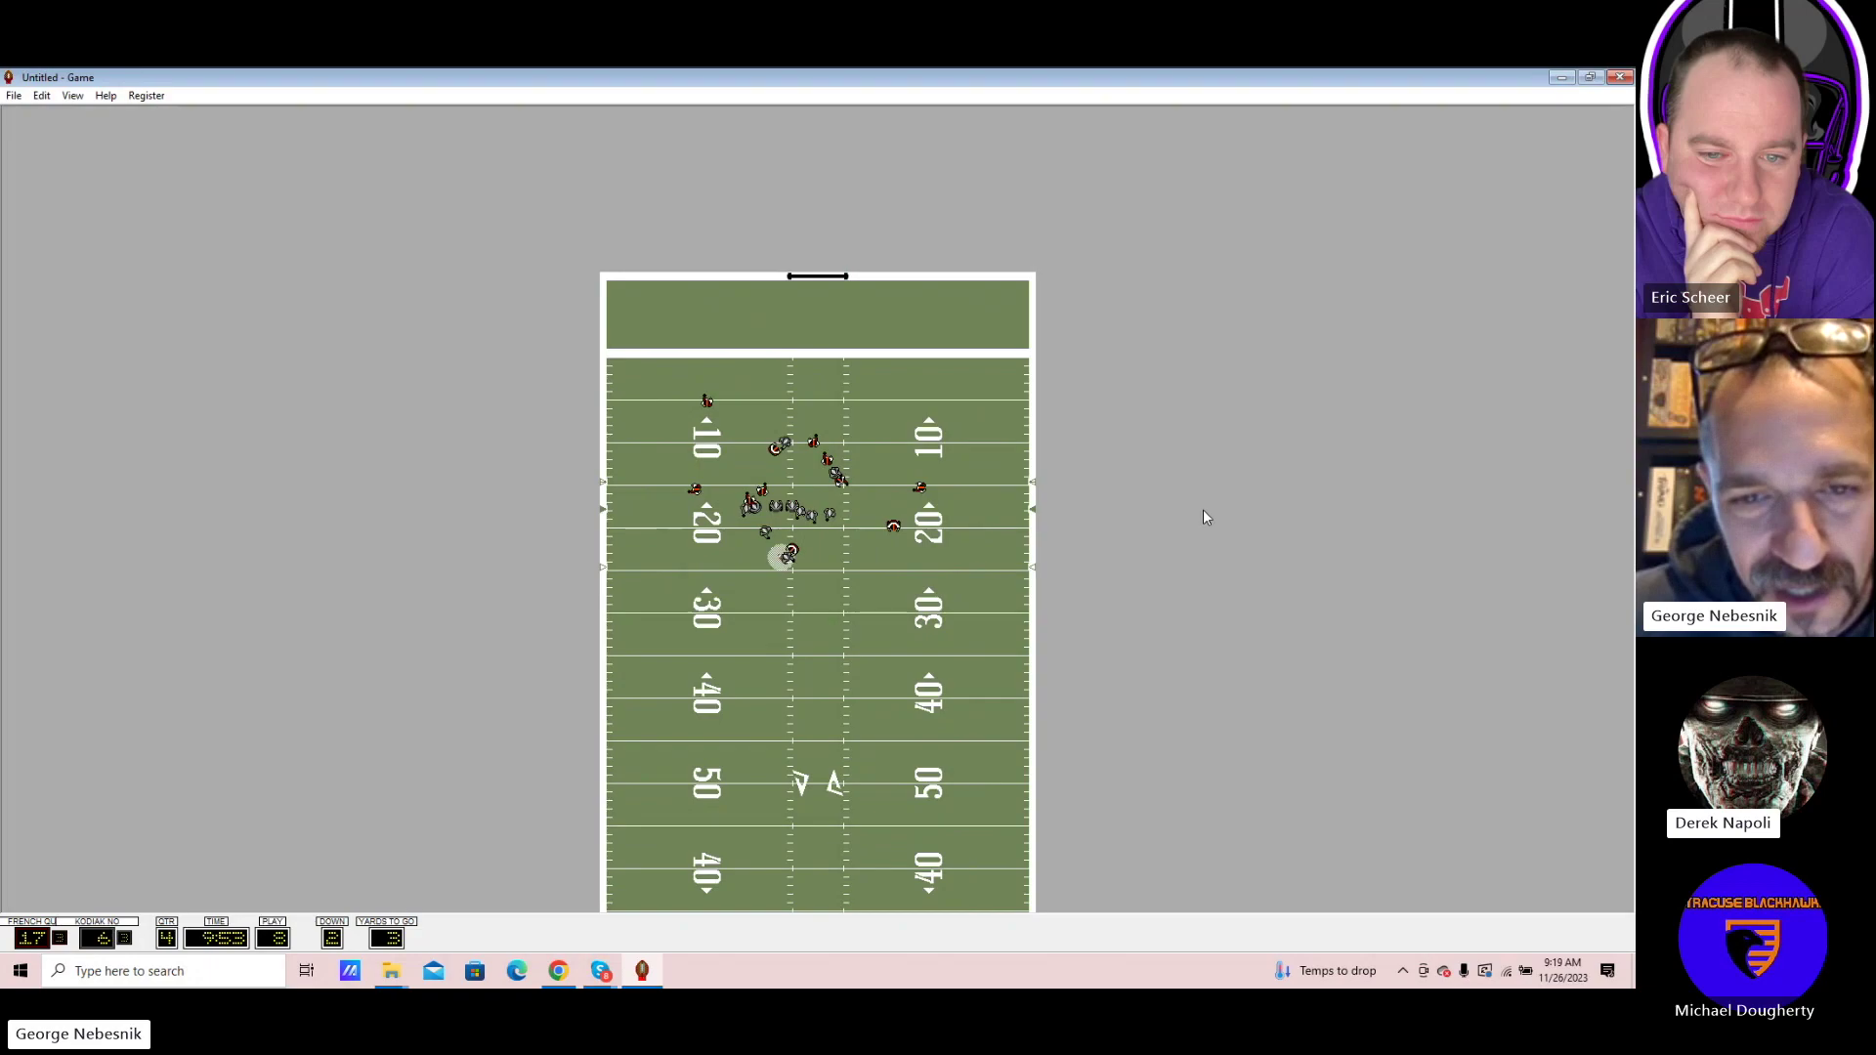
pyautogui.press('Return')
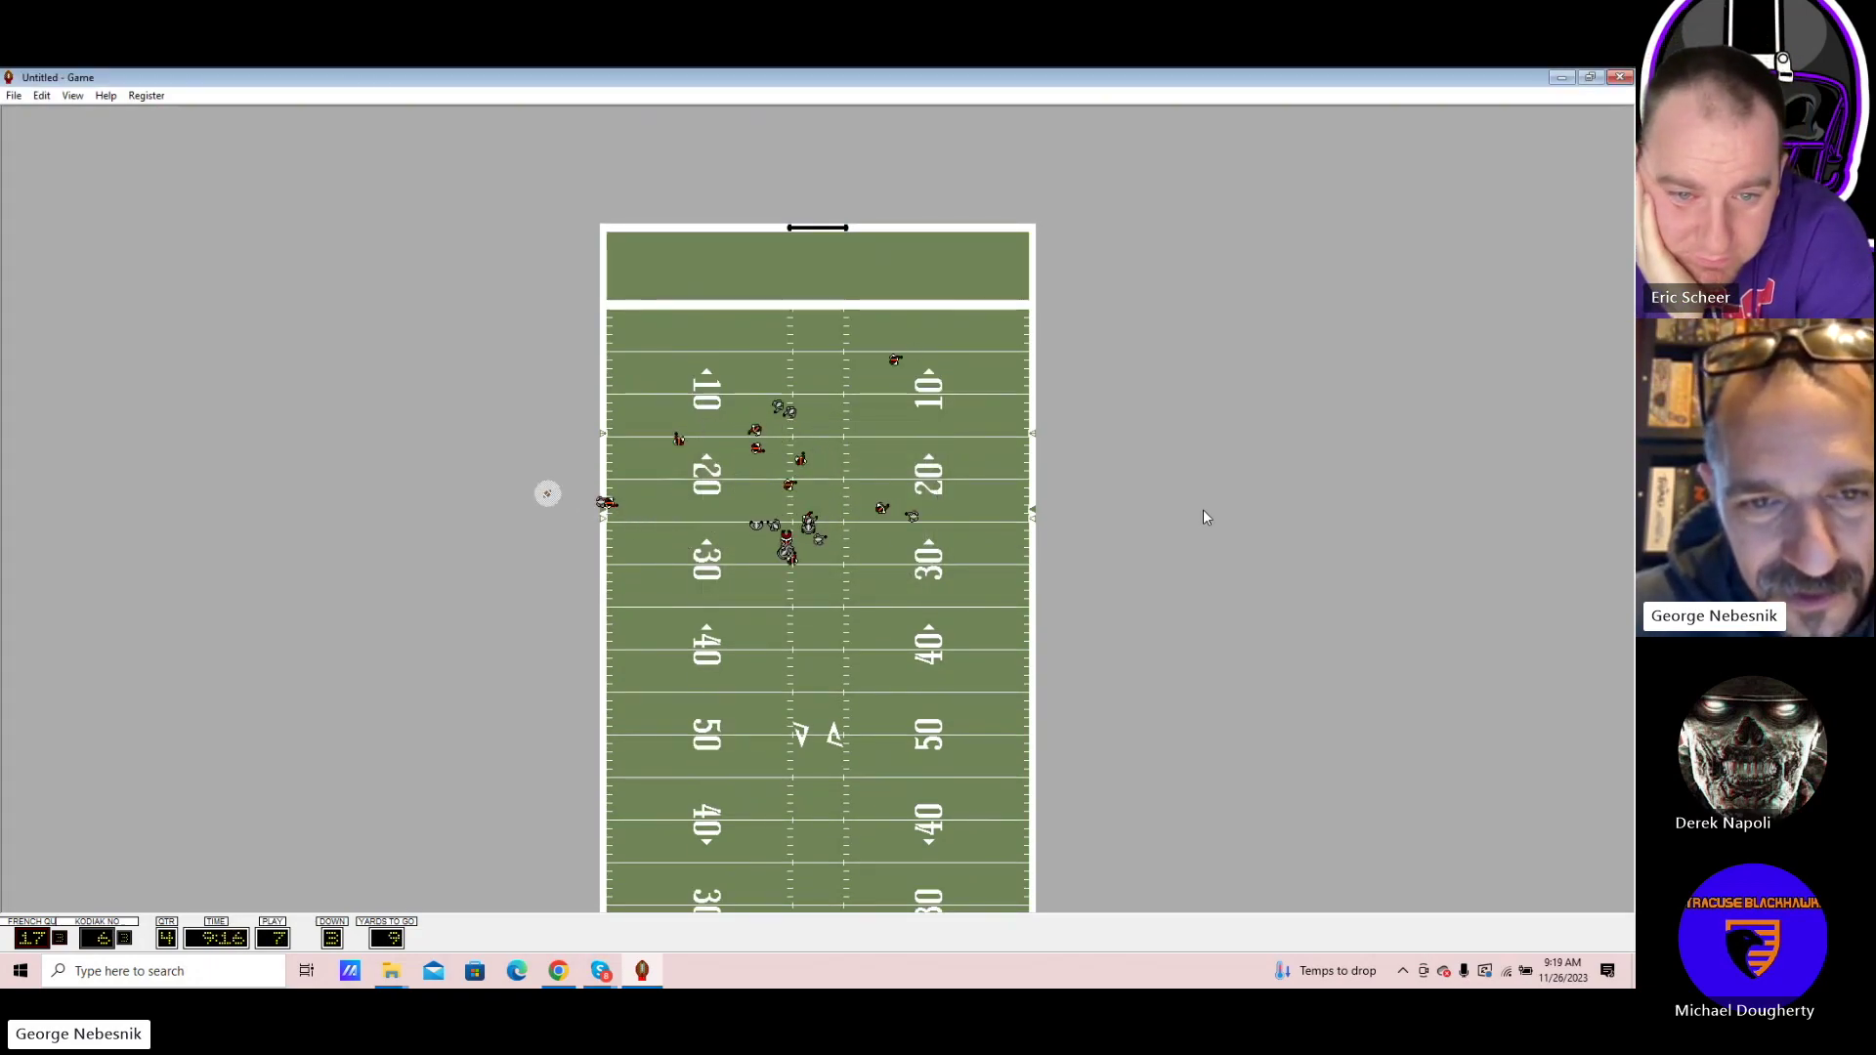
pyautogui.press('Return')
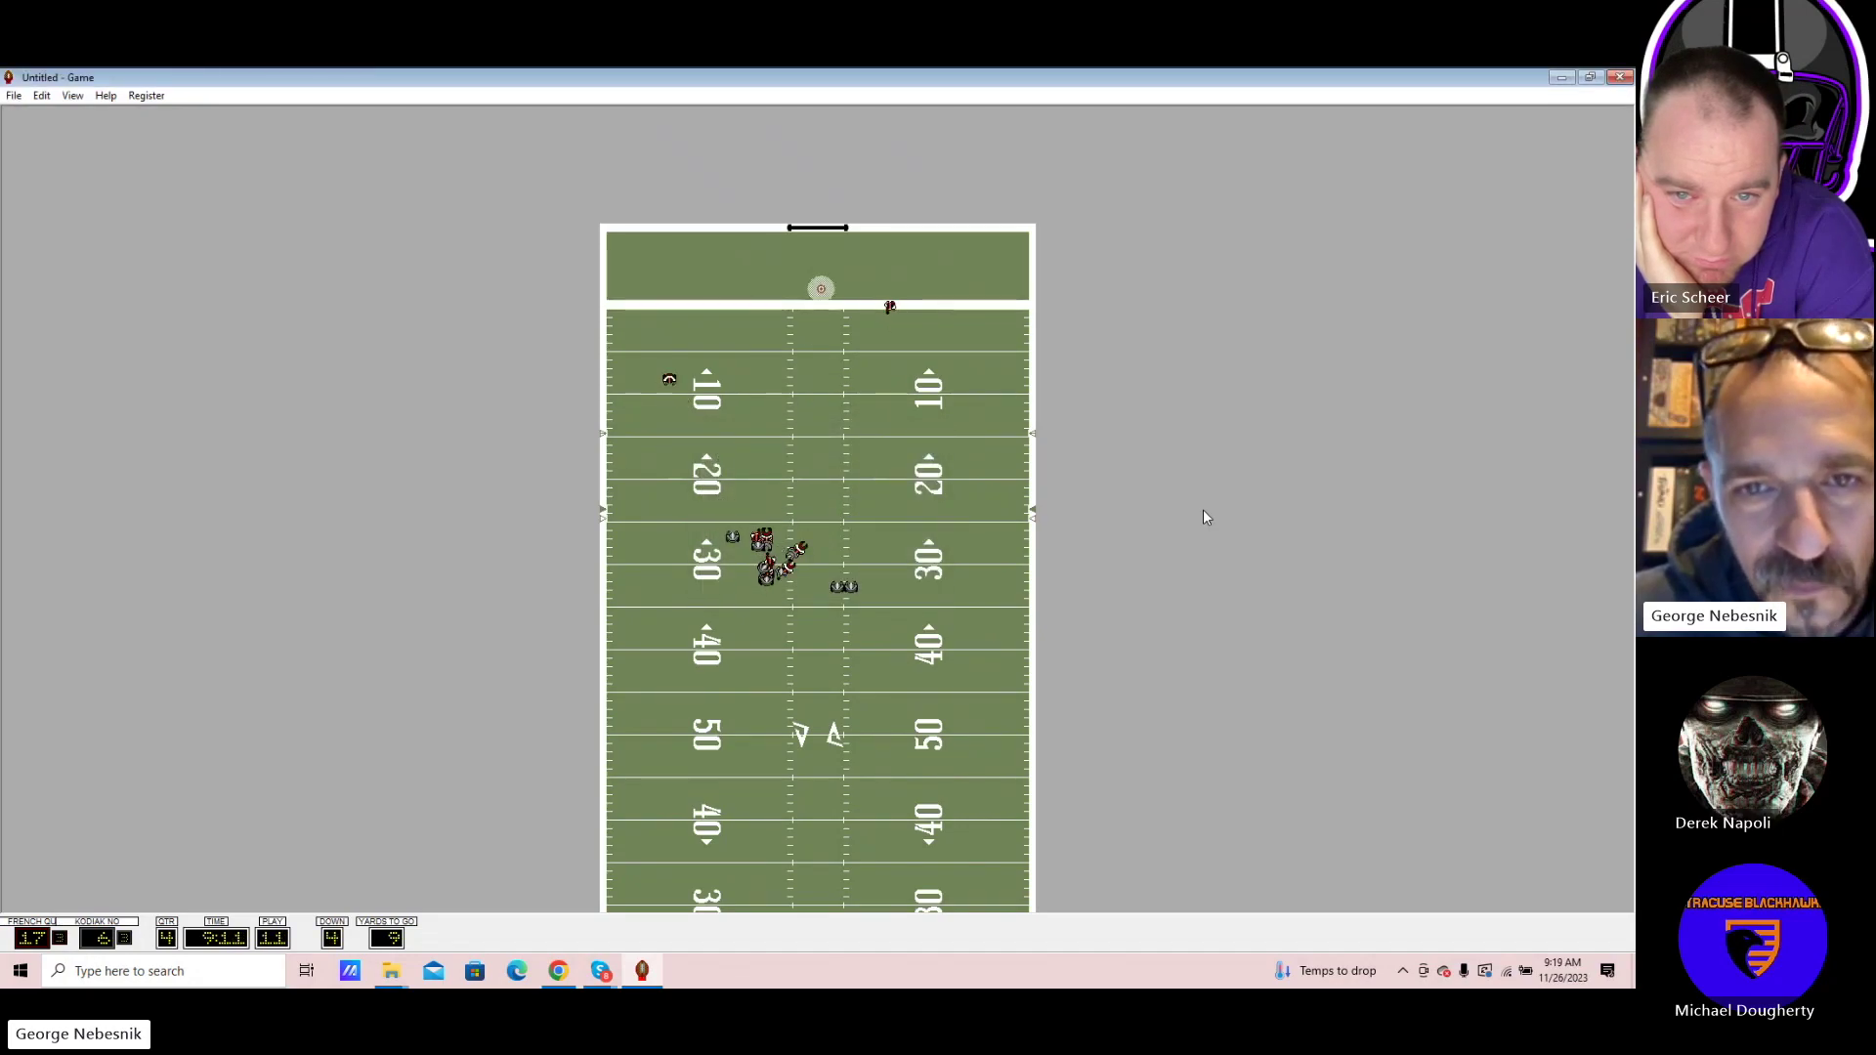
pyautogui.press('Return')
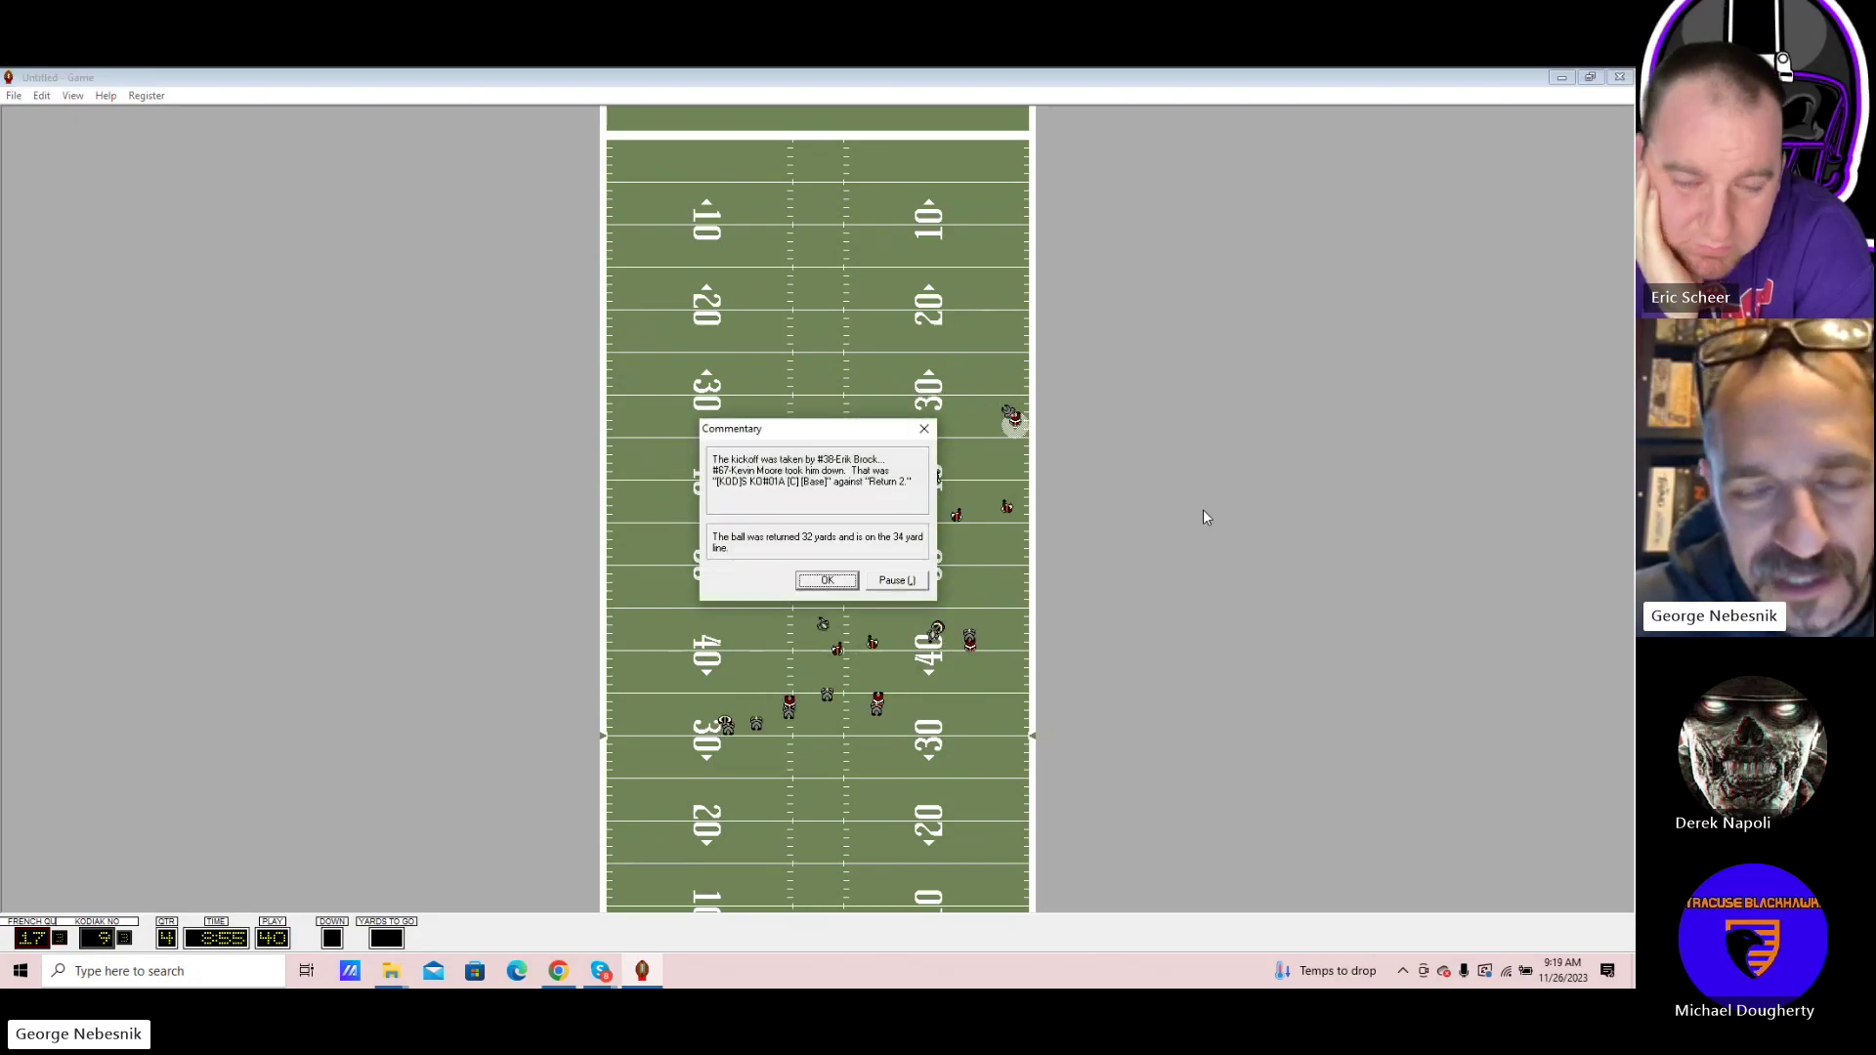
# Advance past French Quarter's kickoff return and run plays near midfield
pyautogui.press('Return')
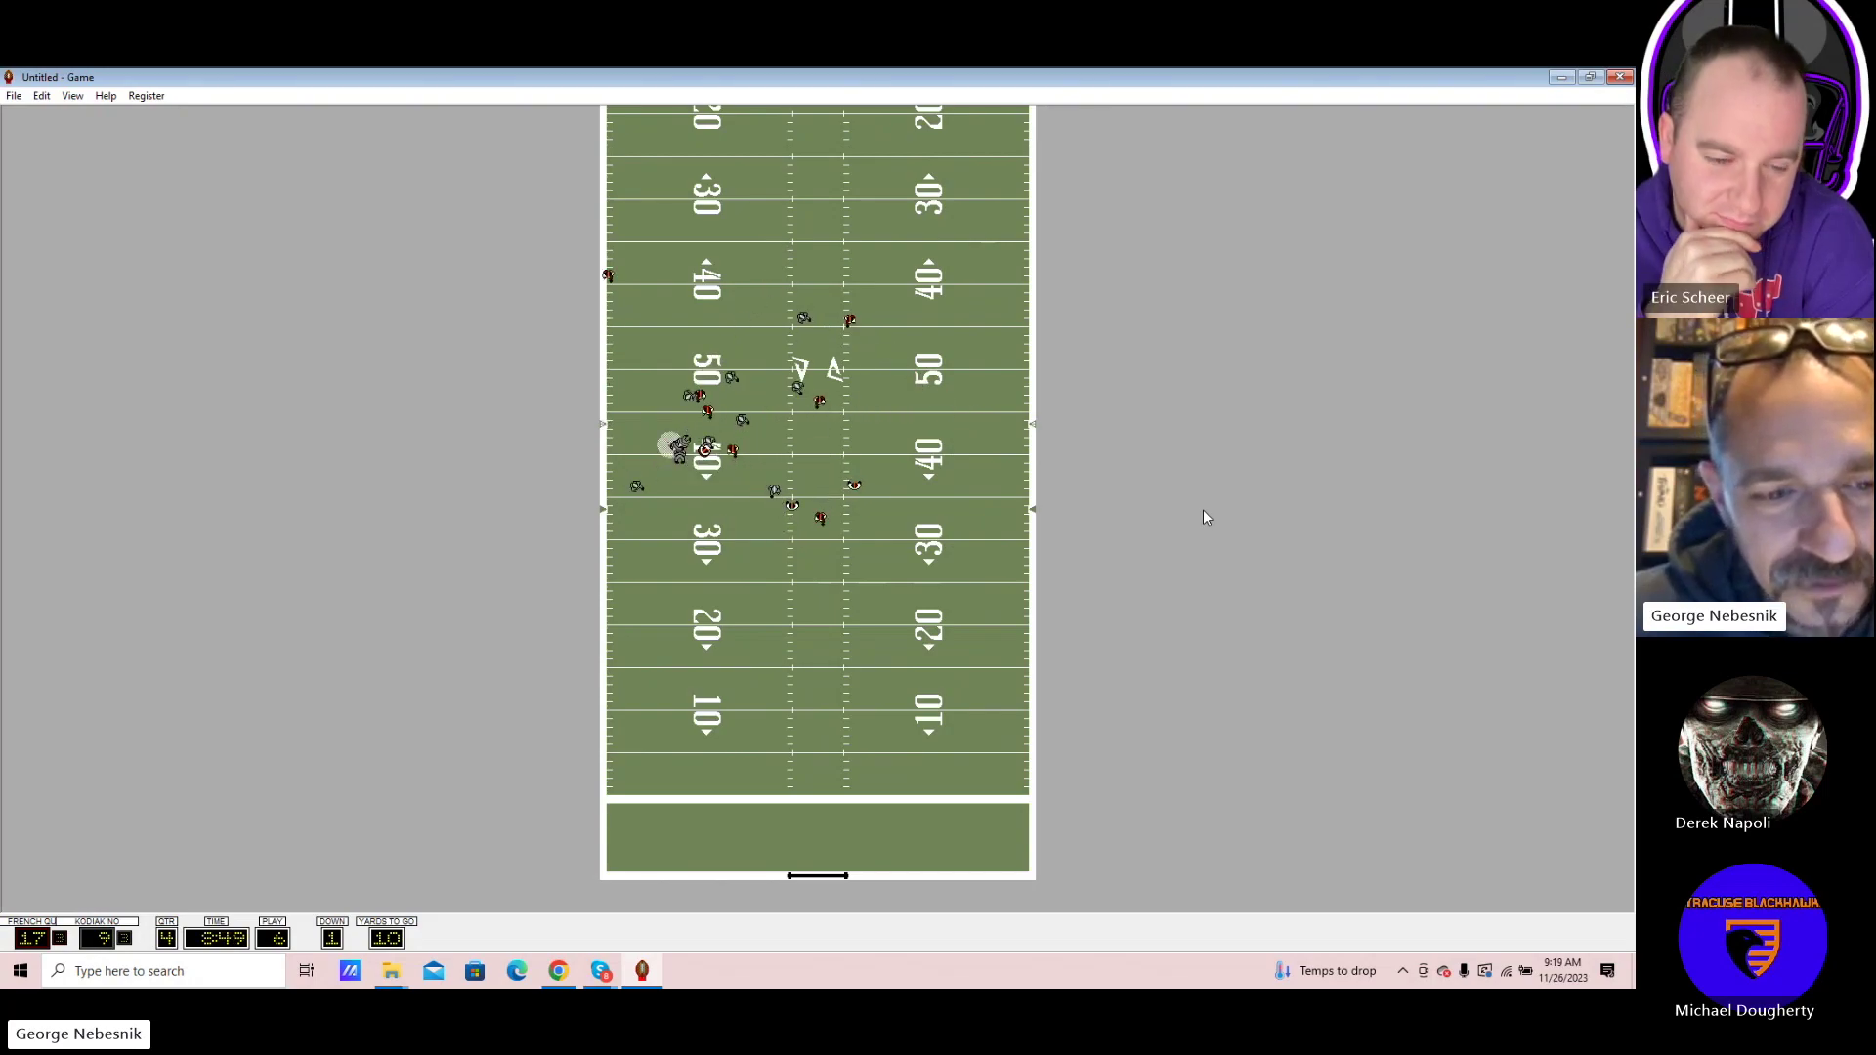
pyautogui.press('Return')
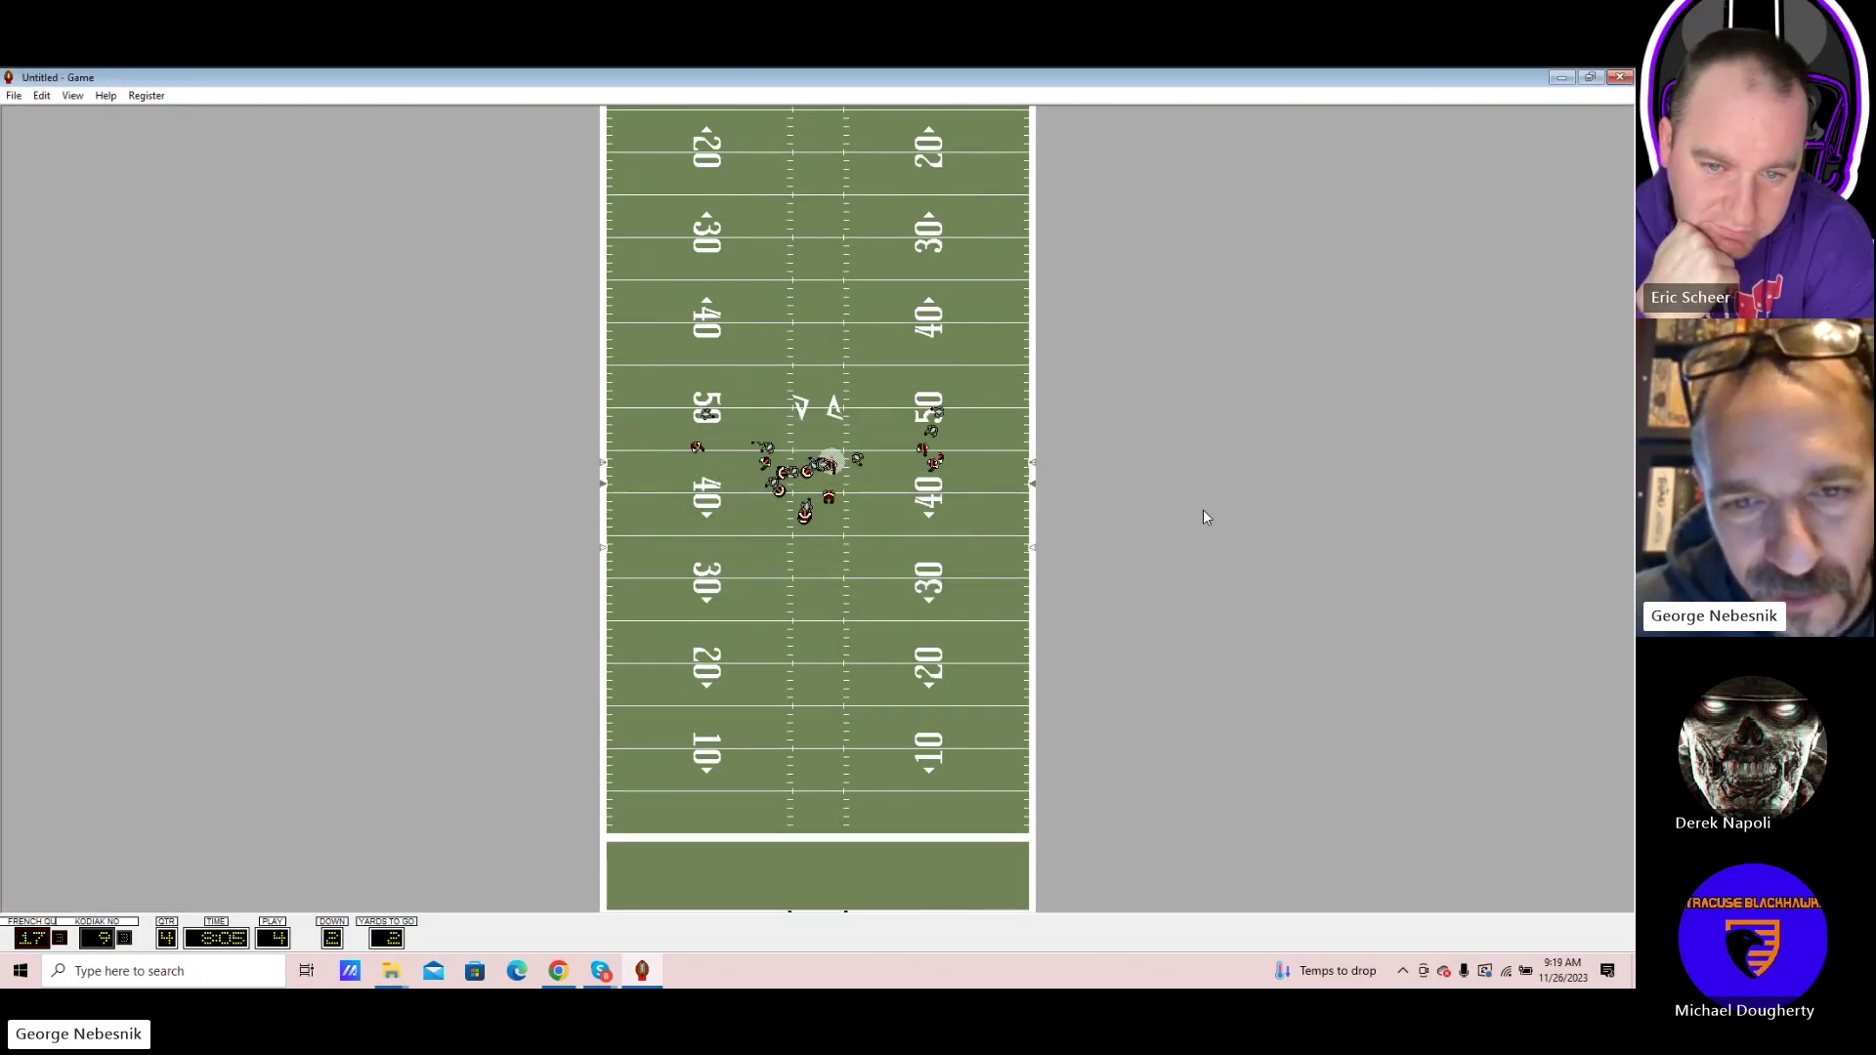
pyautogui.press('Return')
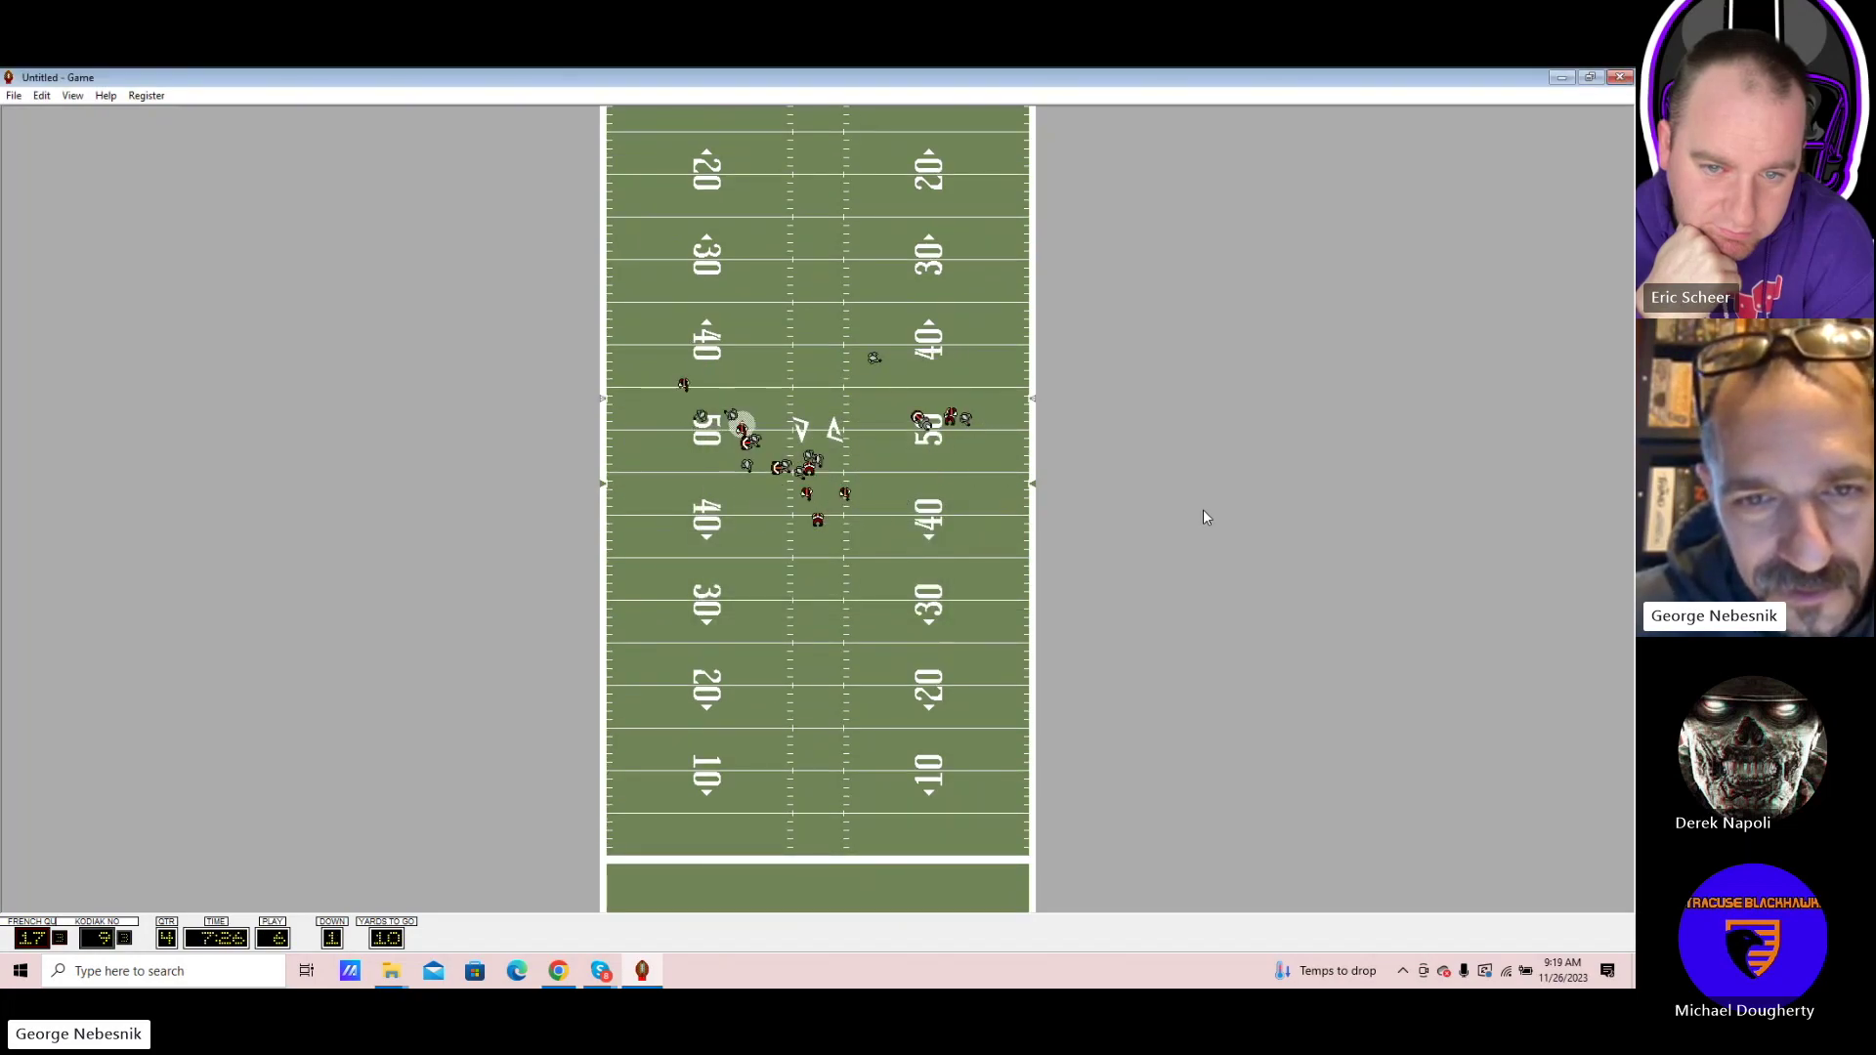
pyautogui.press('Return')
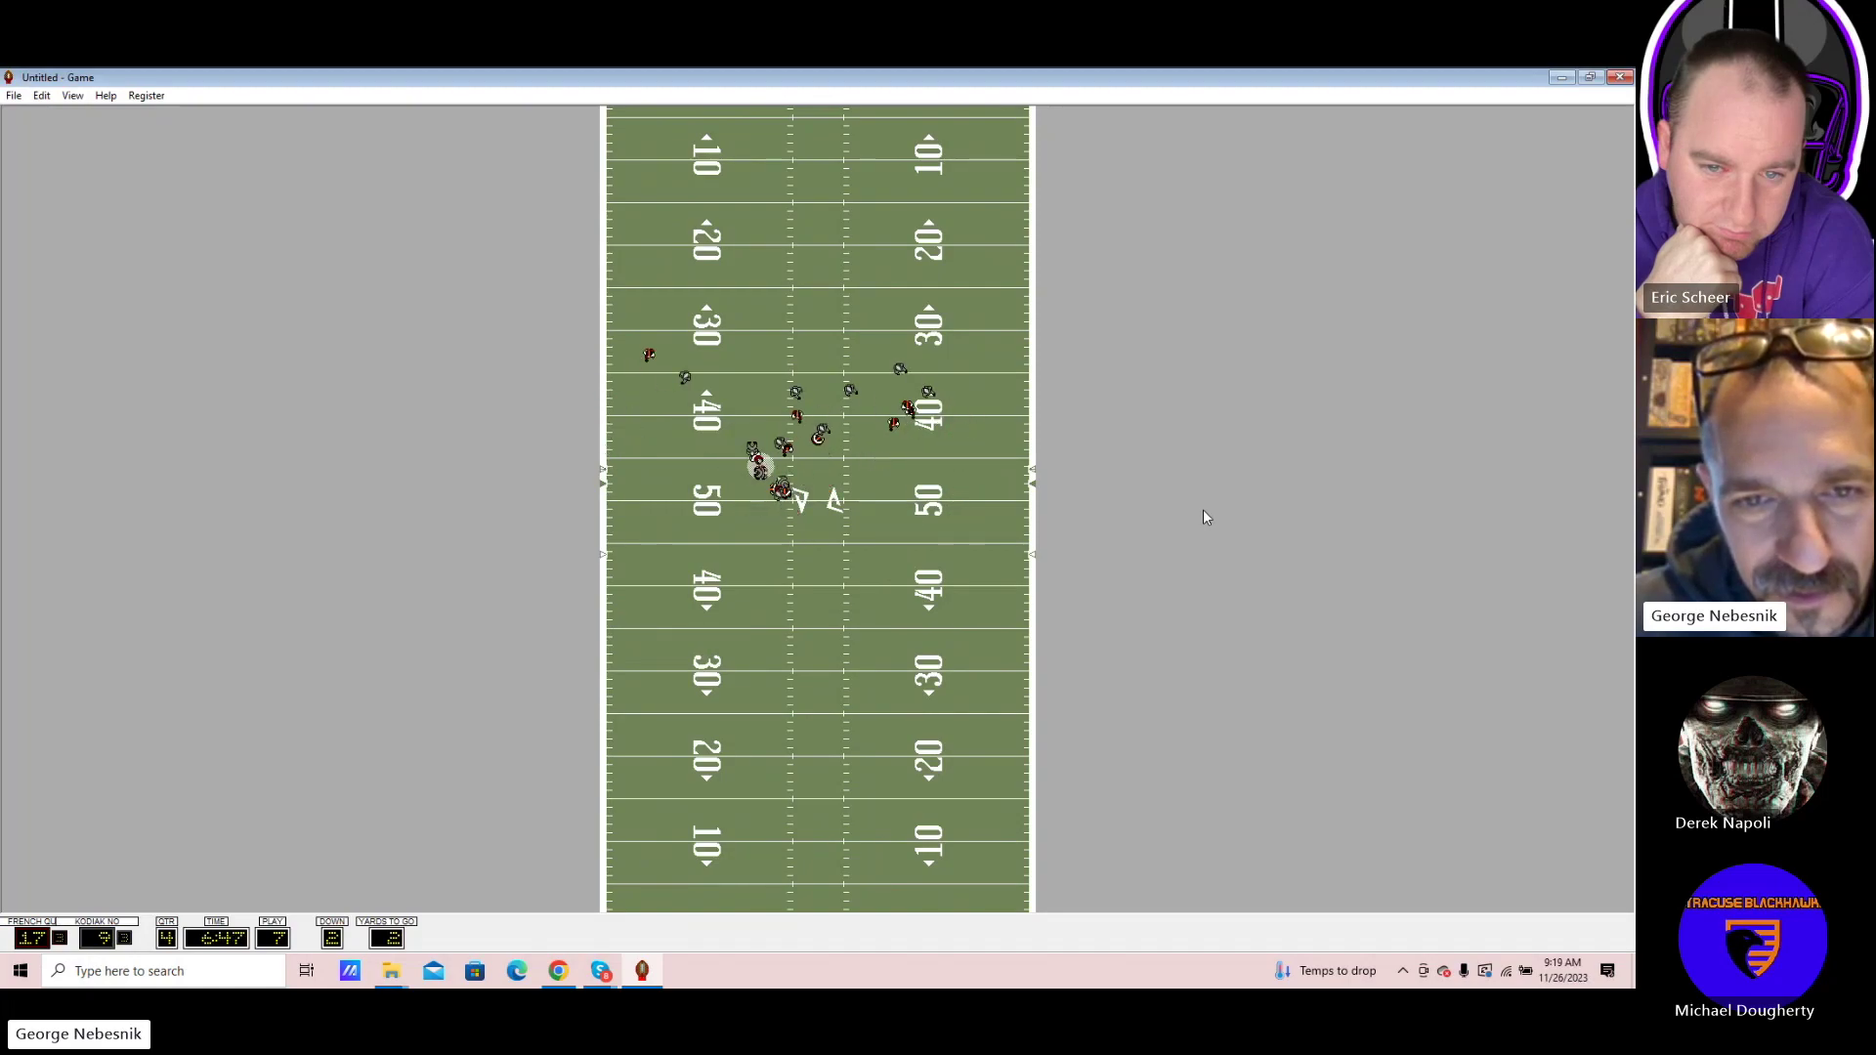
pyautogui.press('Return')
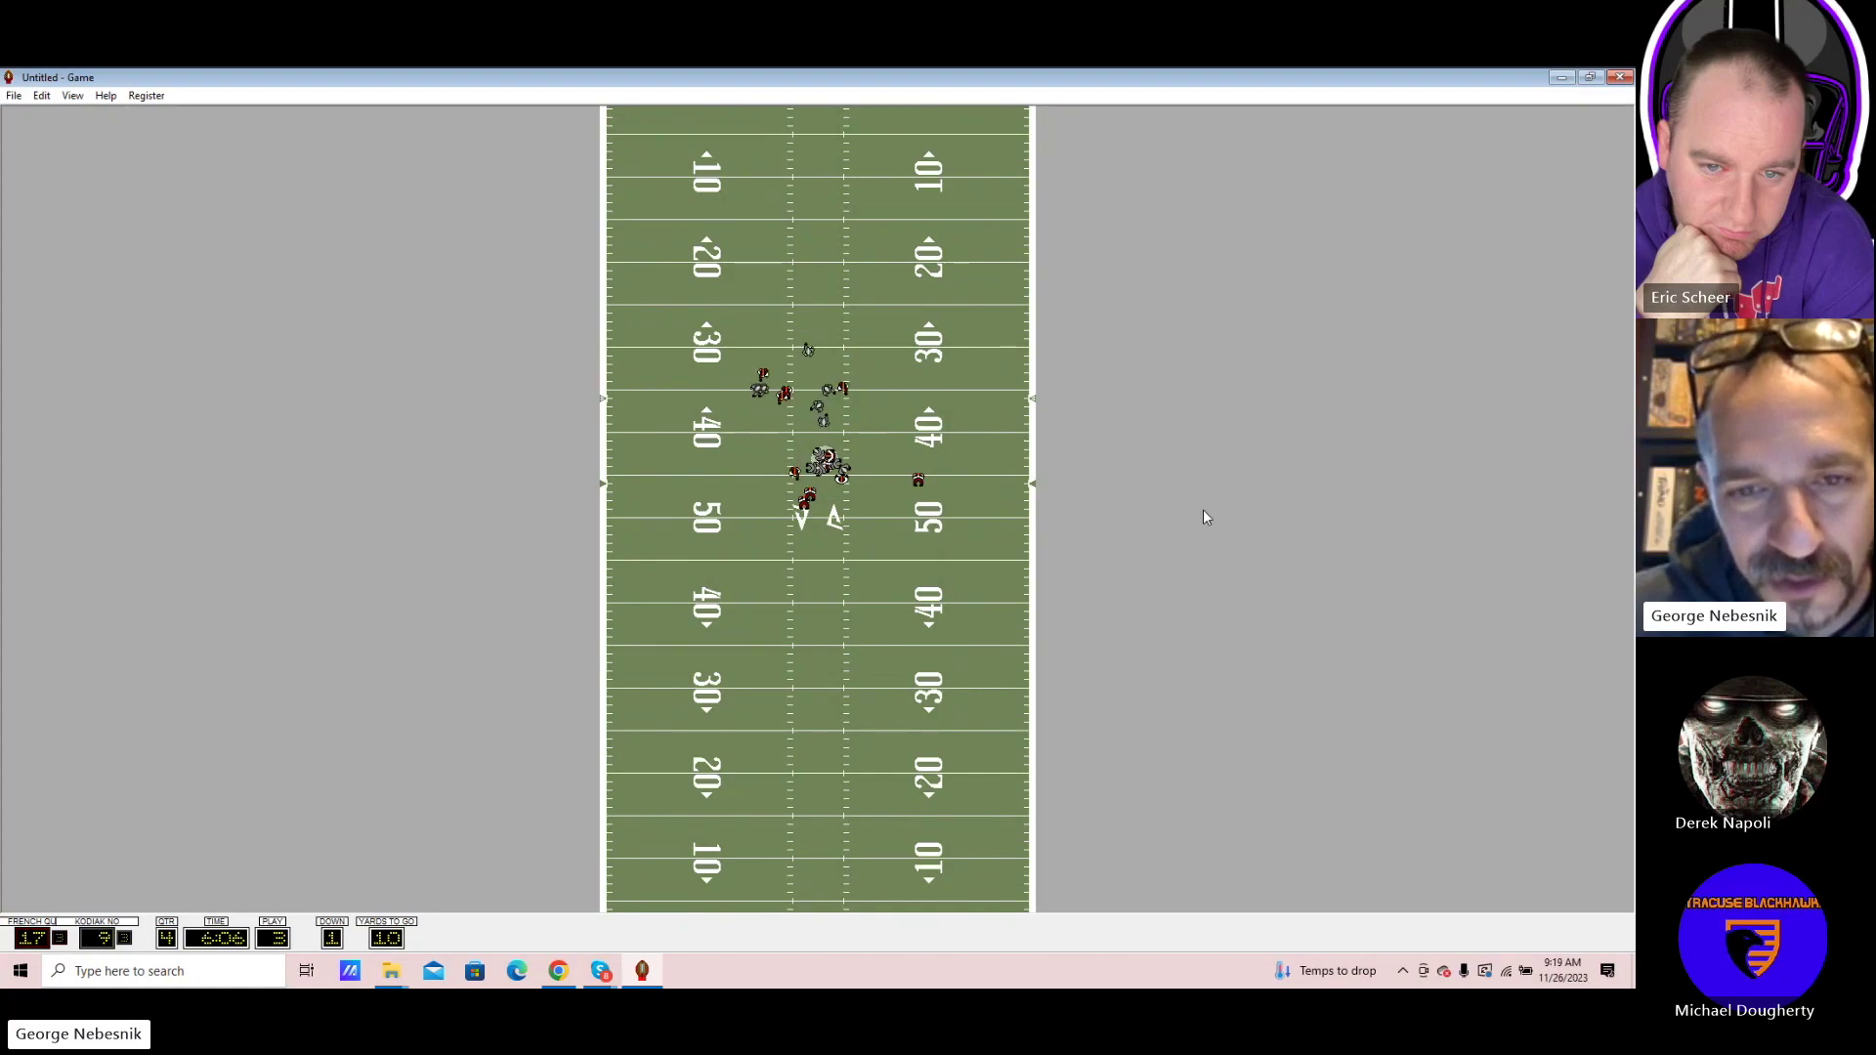
pyautogui.press('Return')
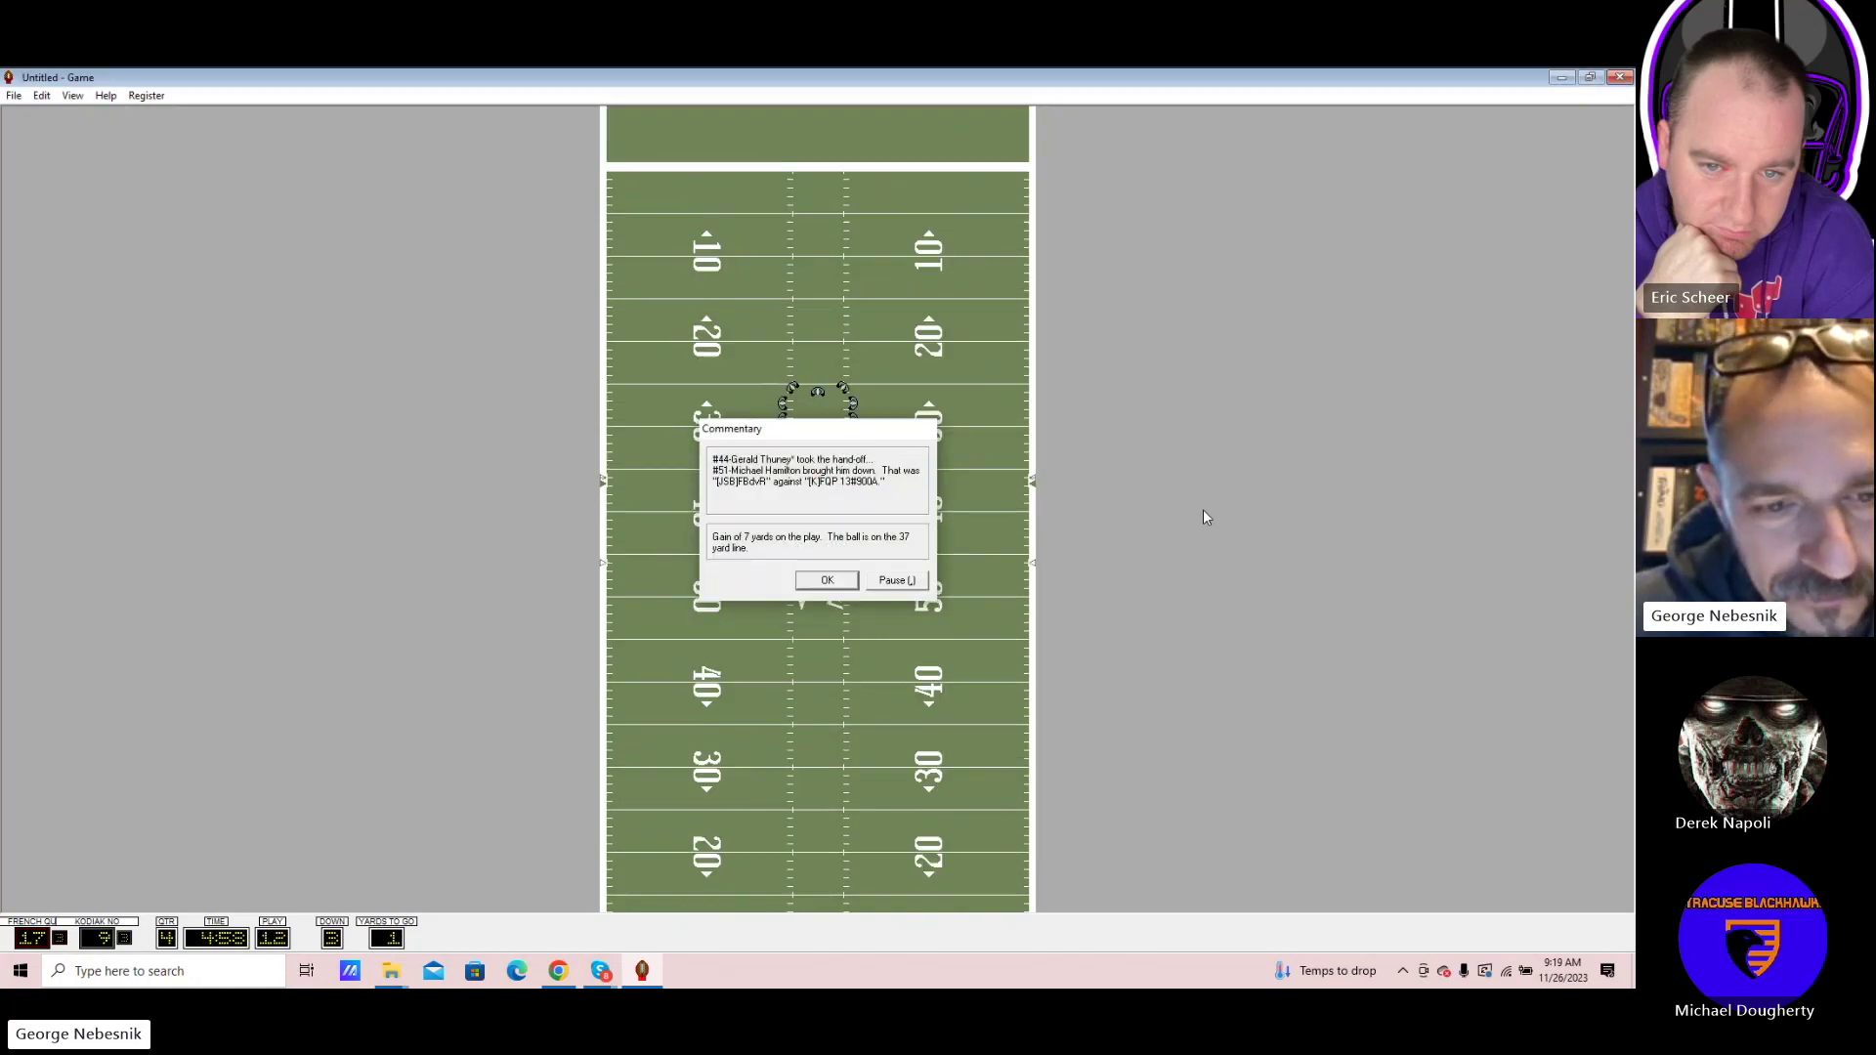
# Drive on with 7- and 3-yard gains to a first down inside the 20 at 2:11
pyautogui.press('Return')
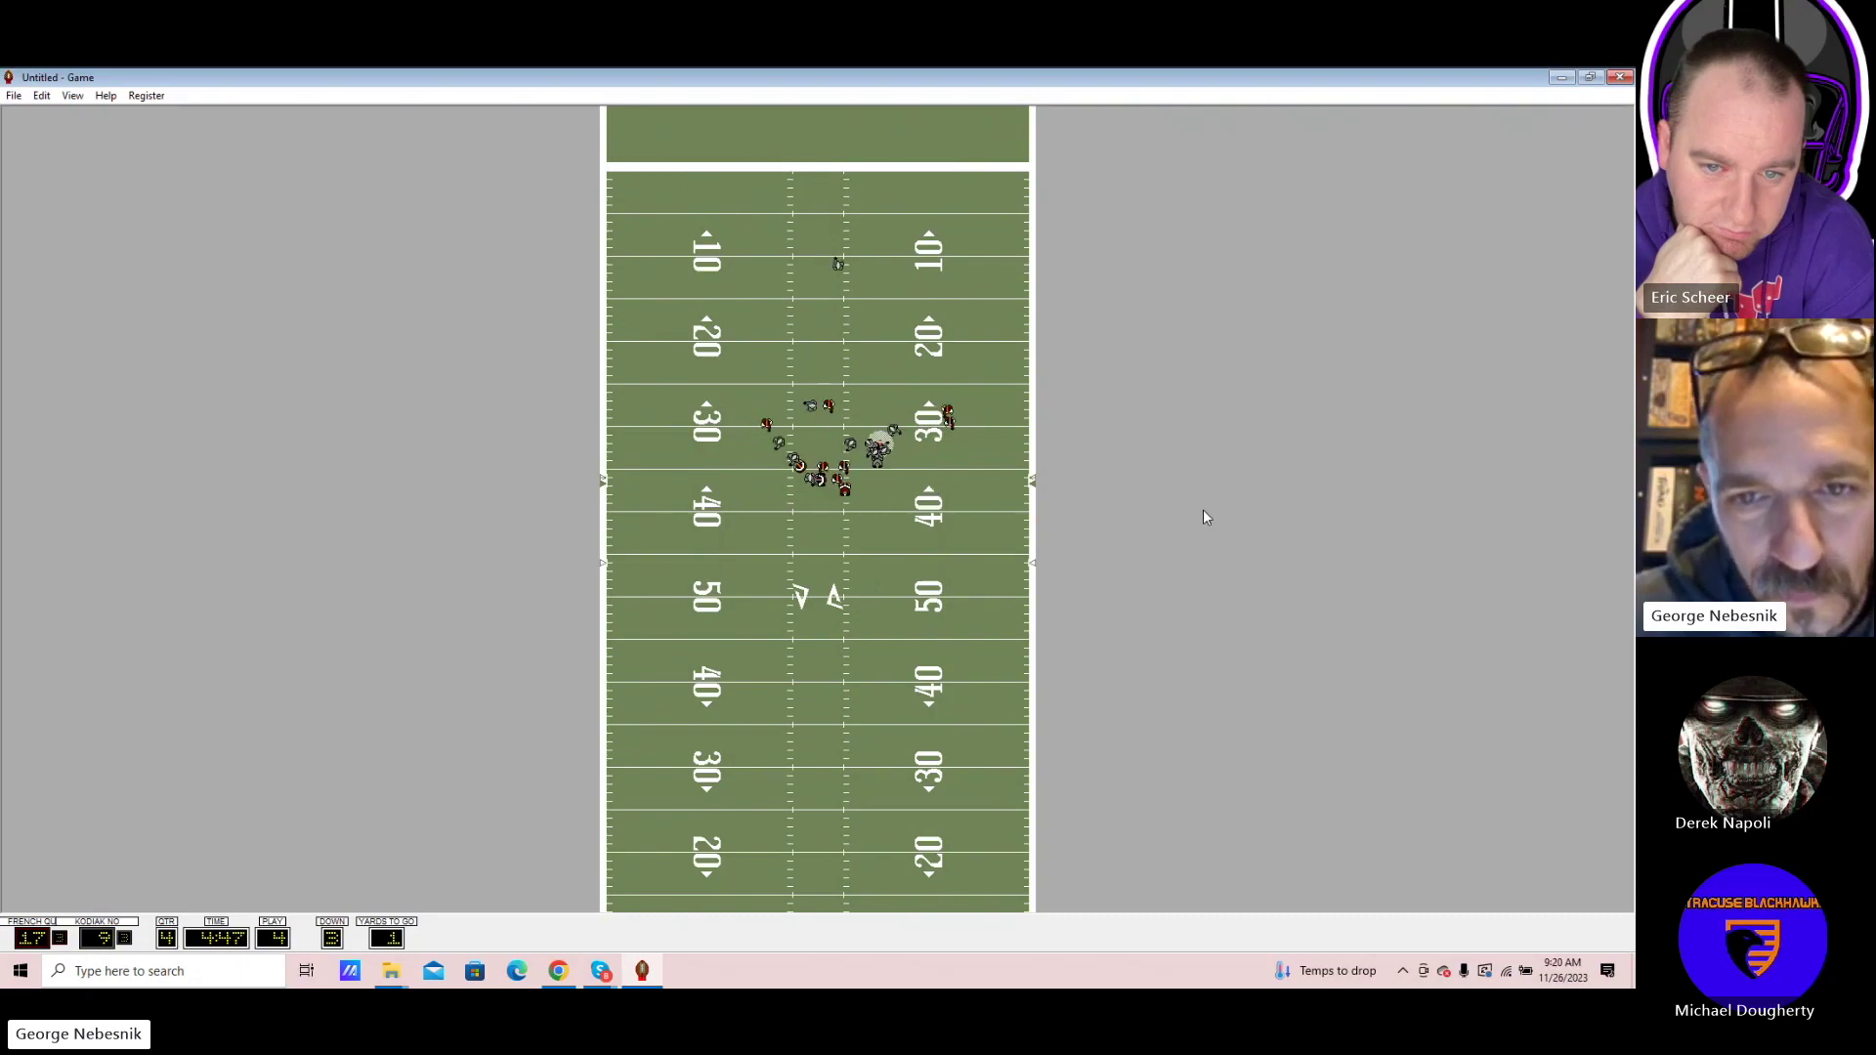
pyautogui.press('Return')
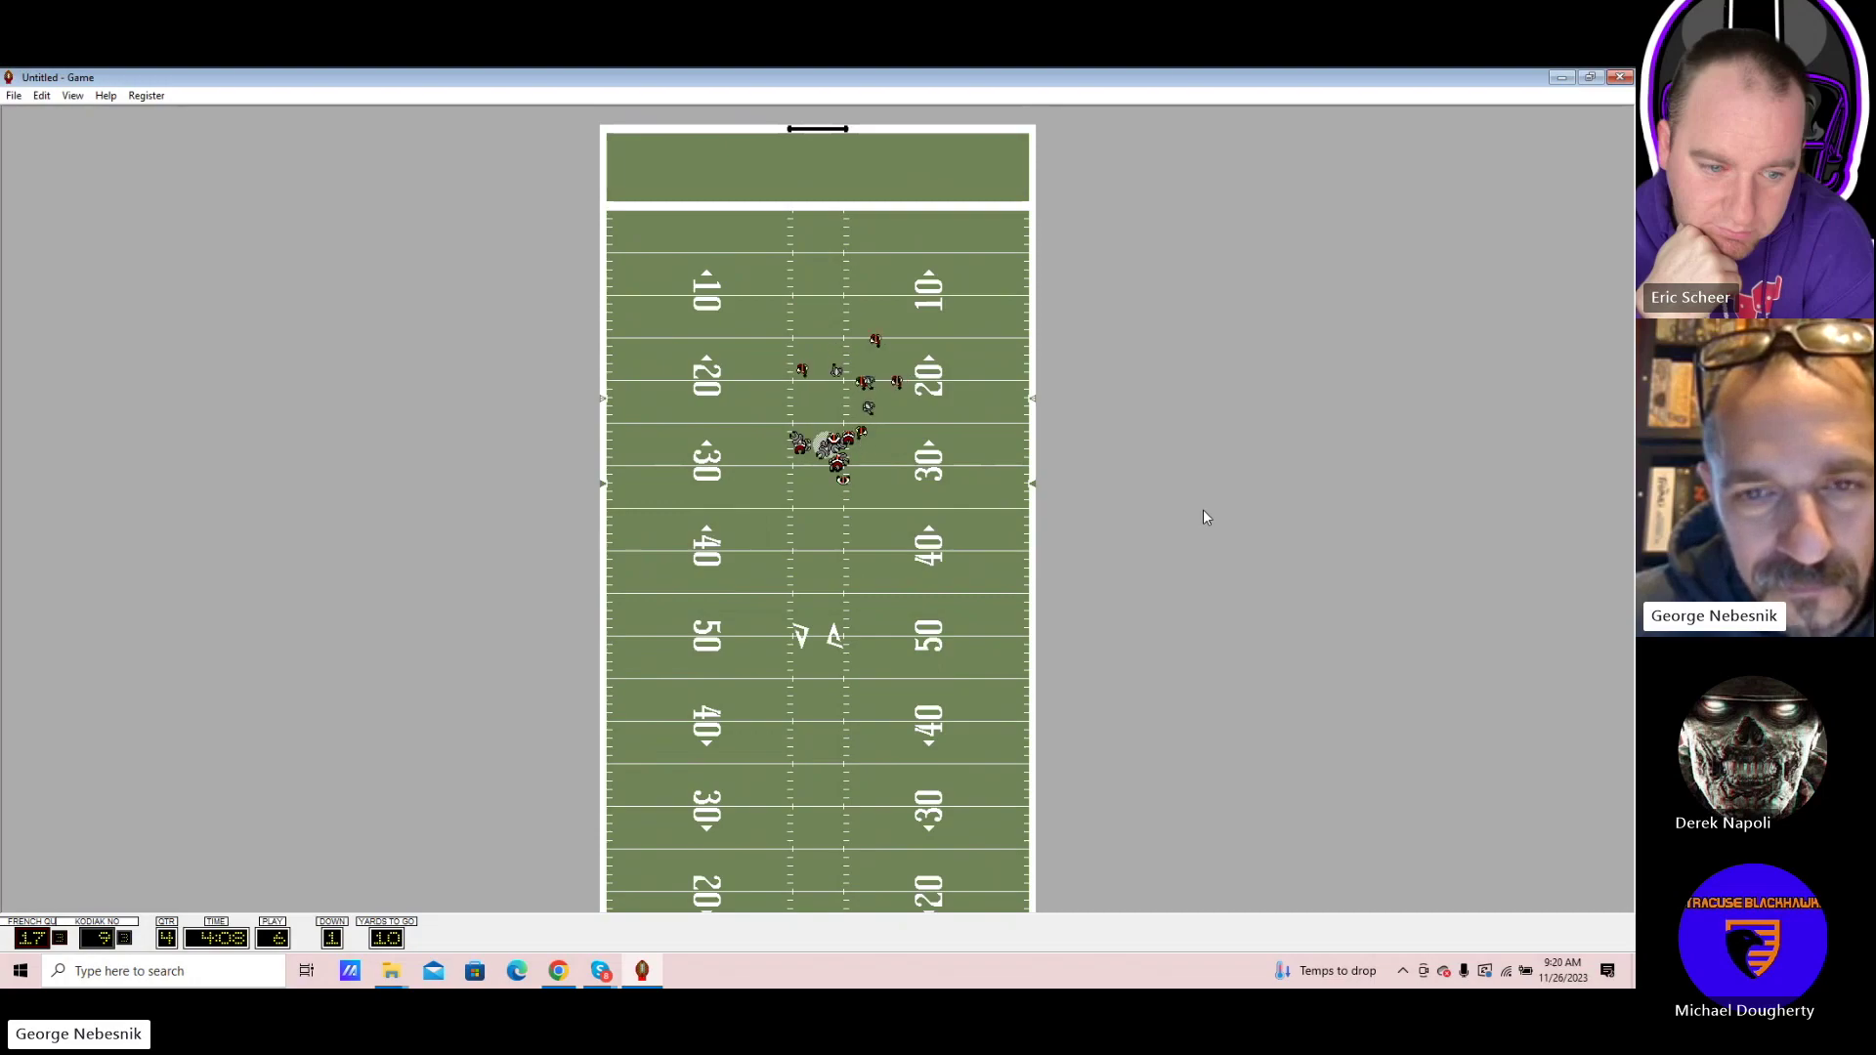
pyautogui.press('Return')
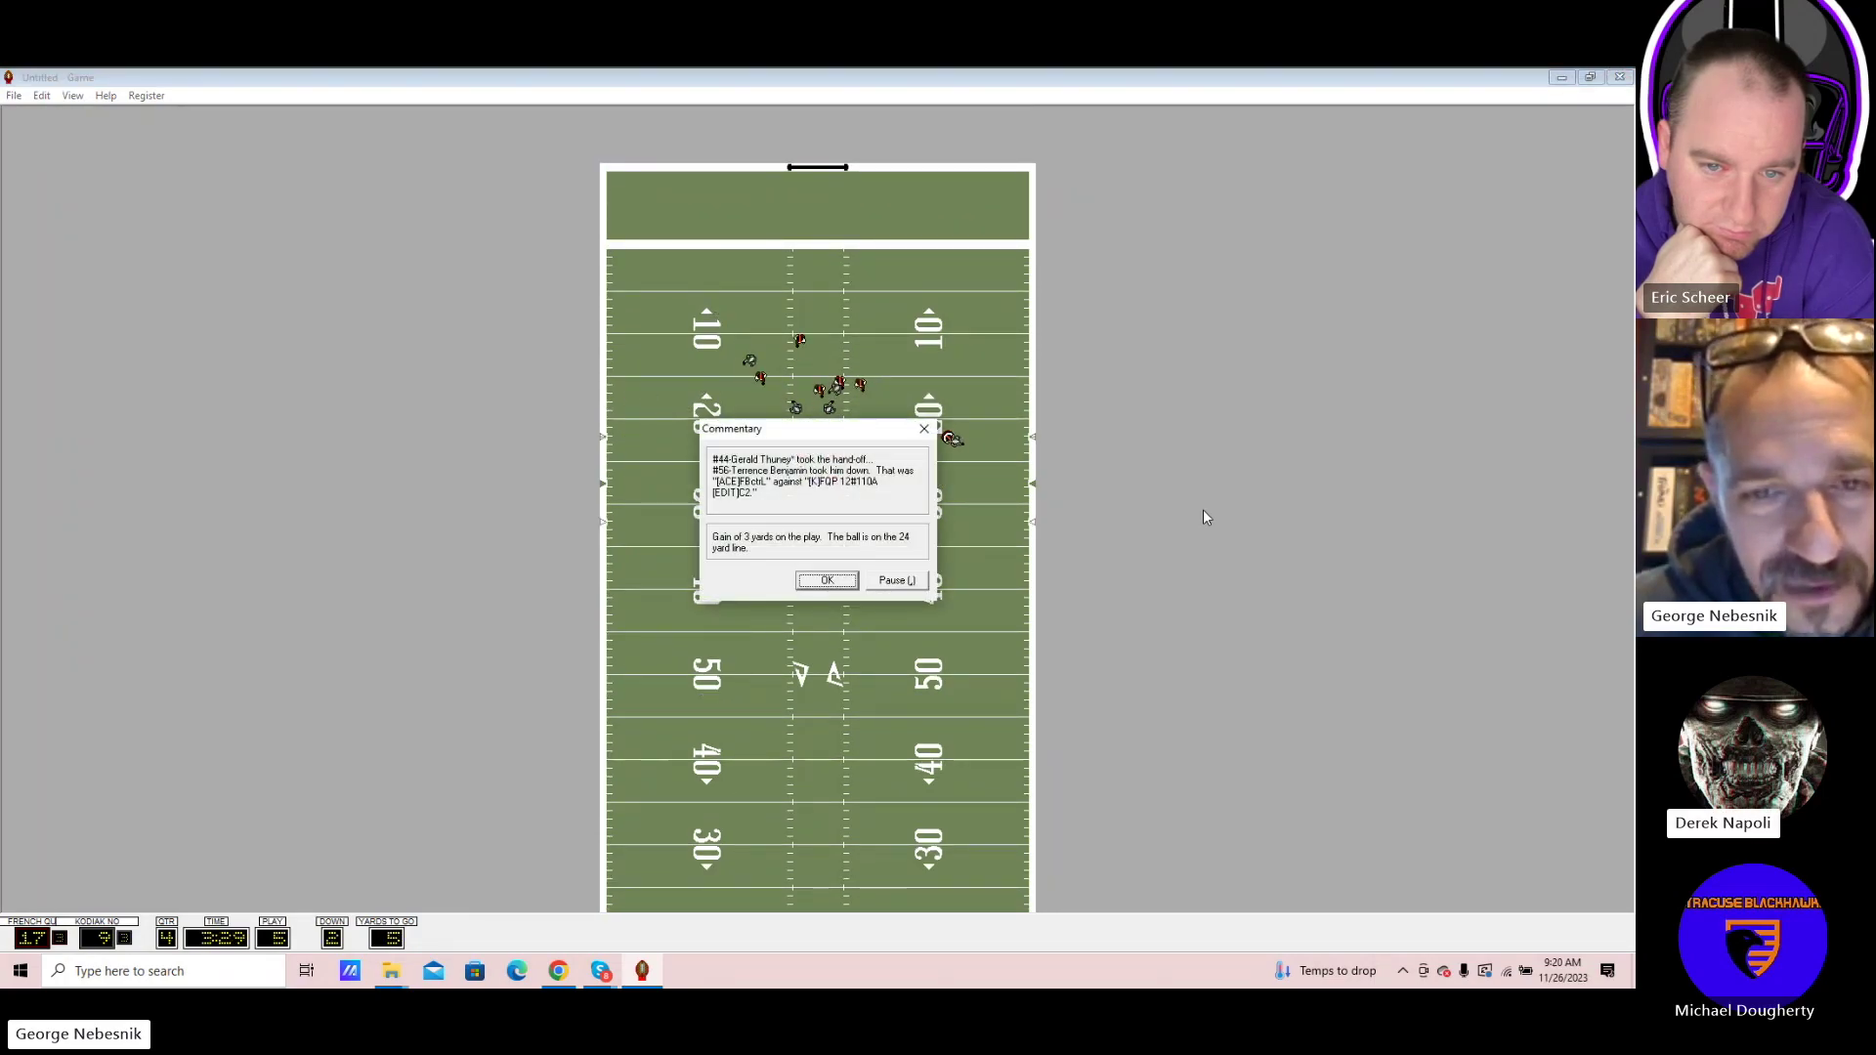
pyautogui.press('Return')
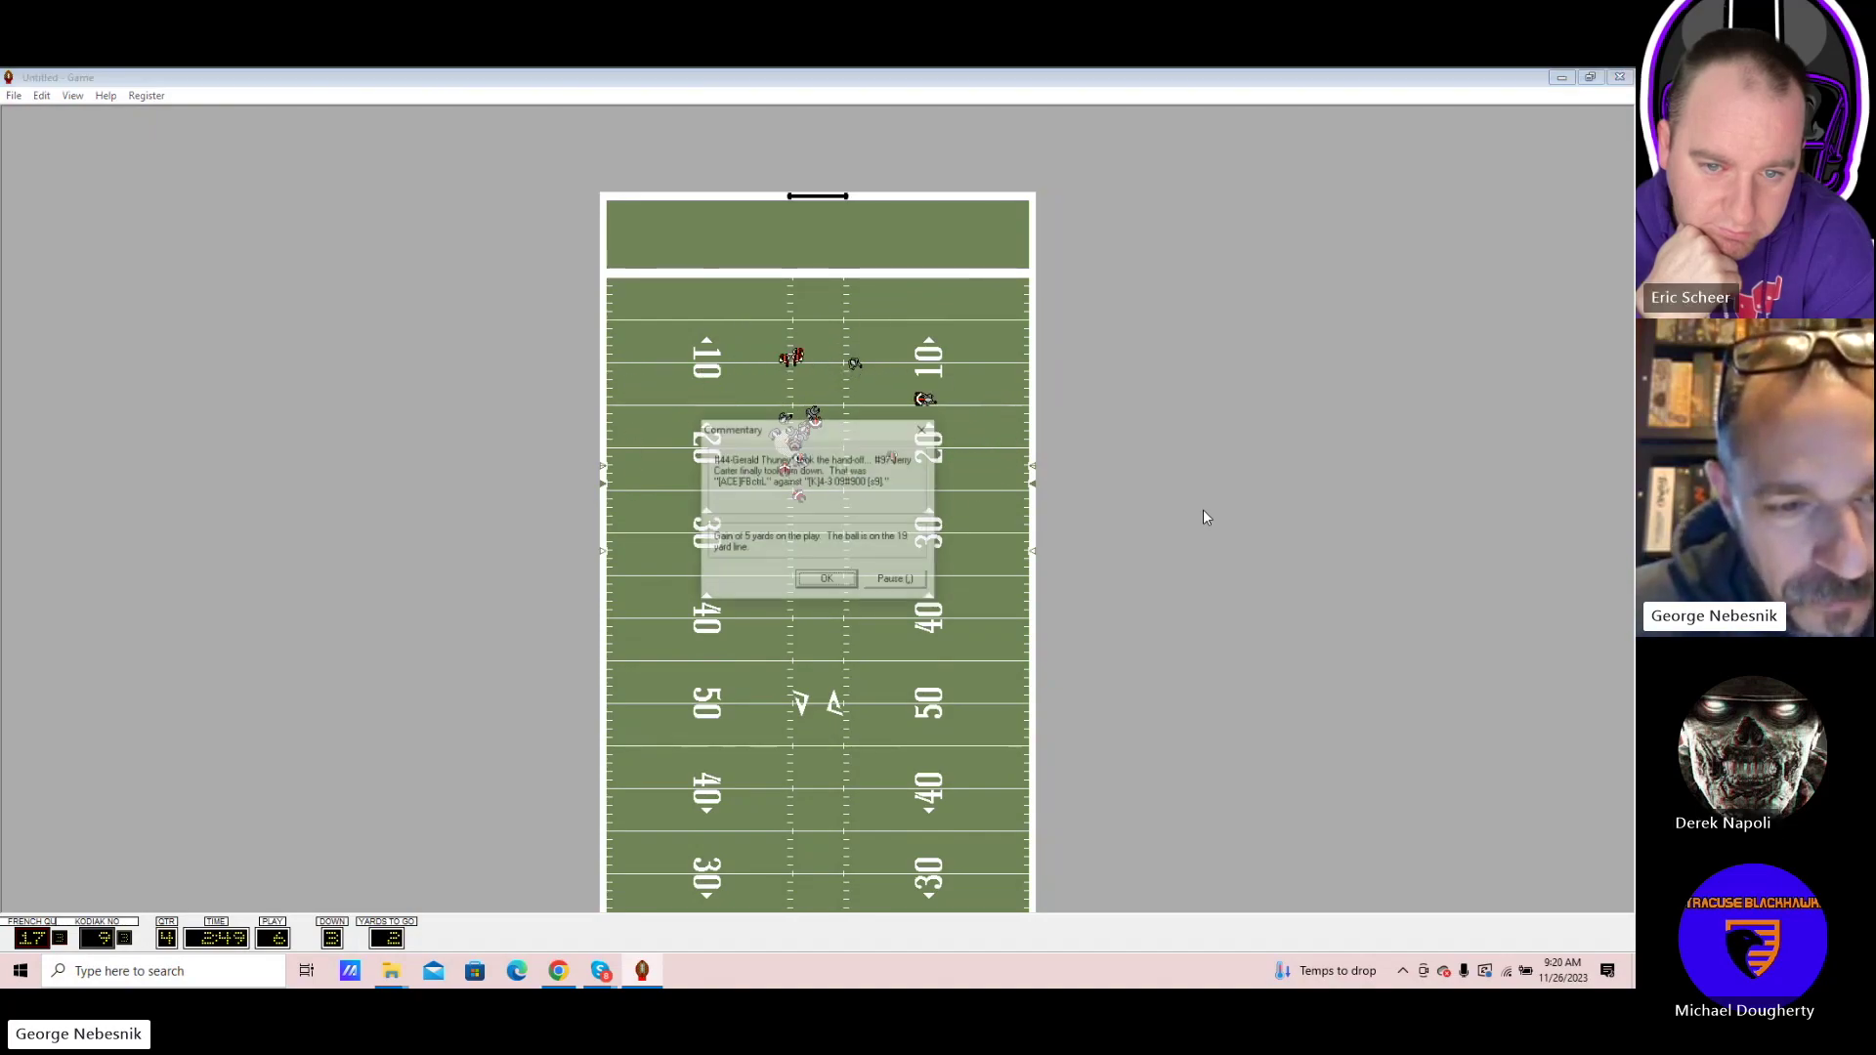
pyautogui.press('Return')
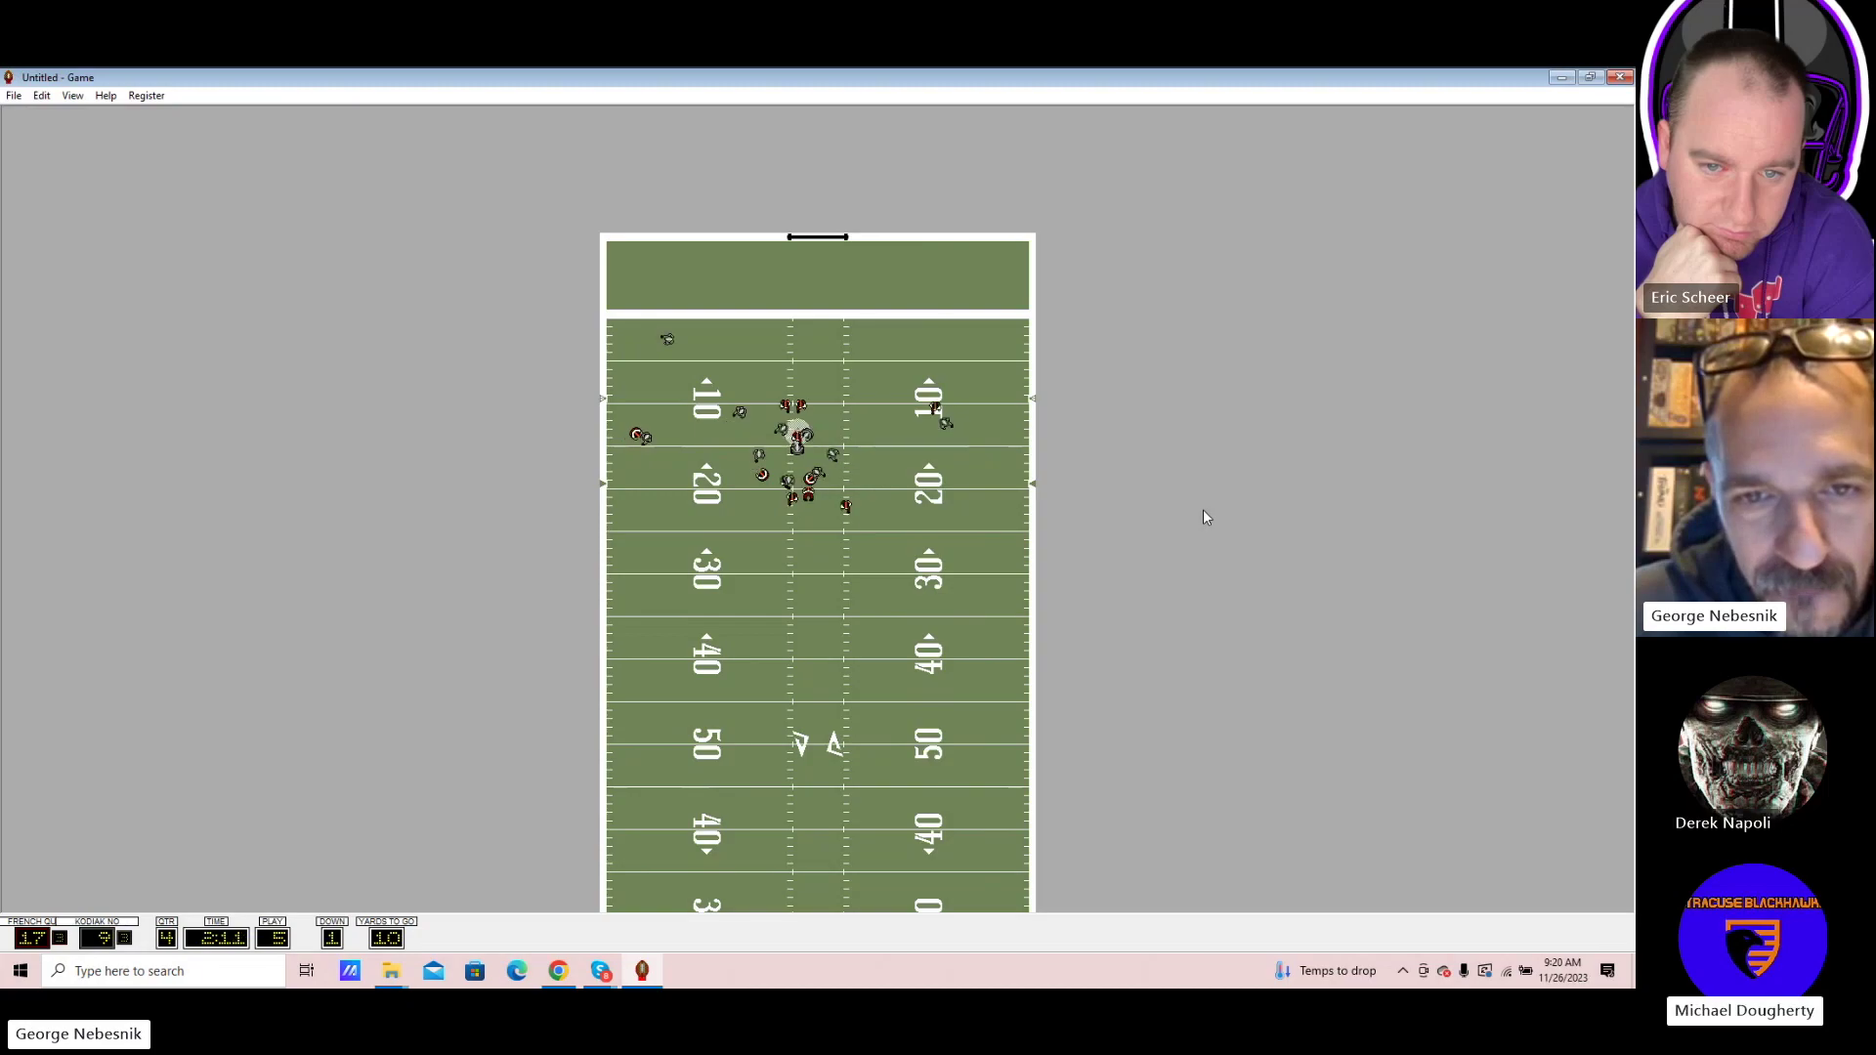
# Clear the two-minute warning and run goal-line plays to a touchdown and extra point, 24–9
pyautogui.press('Return')
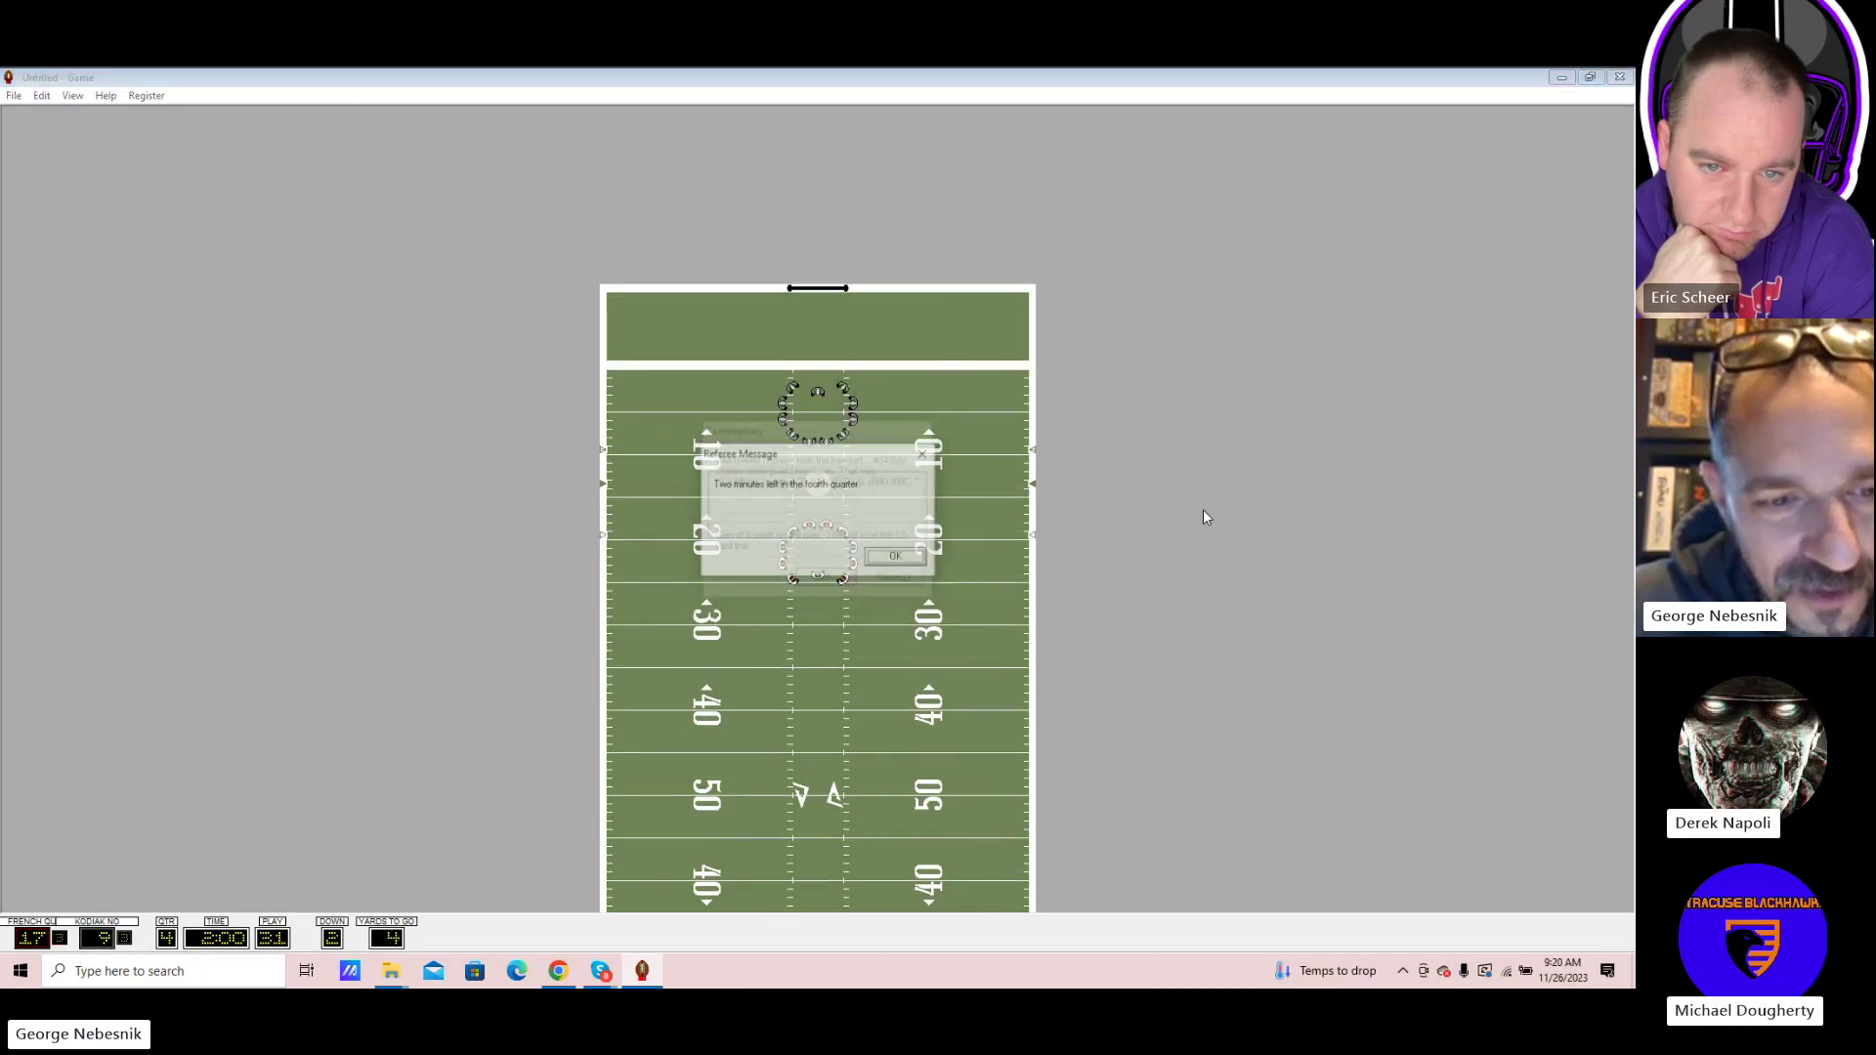
pyautogui.press('Return')
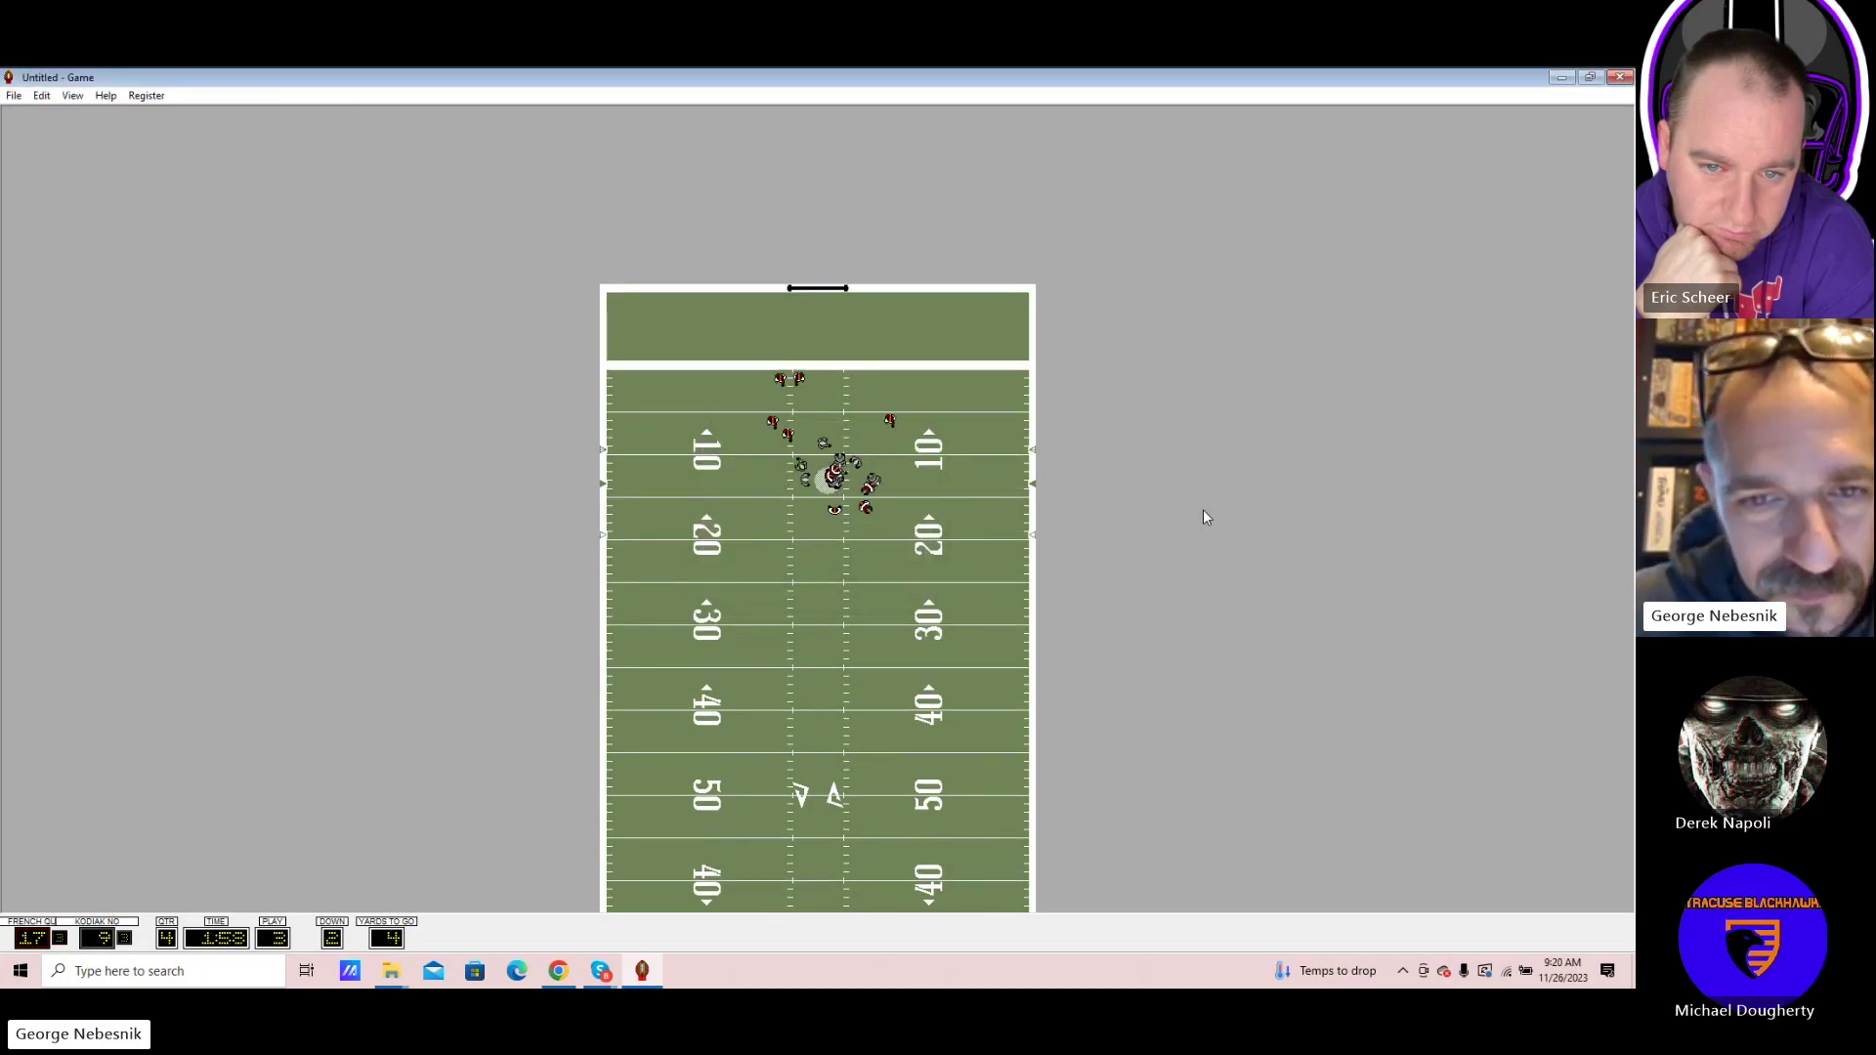
pyautogui.press('Return')
pyautogui.press('Return')
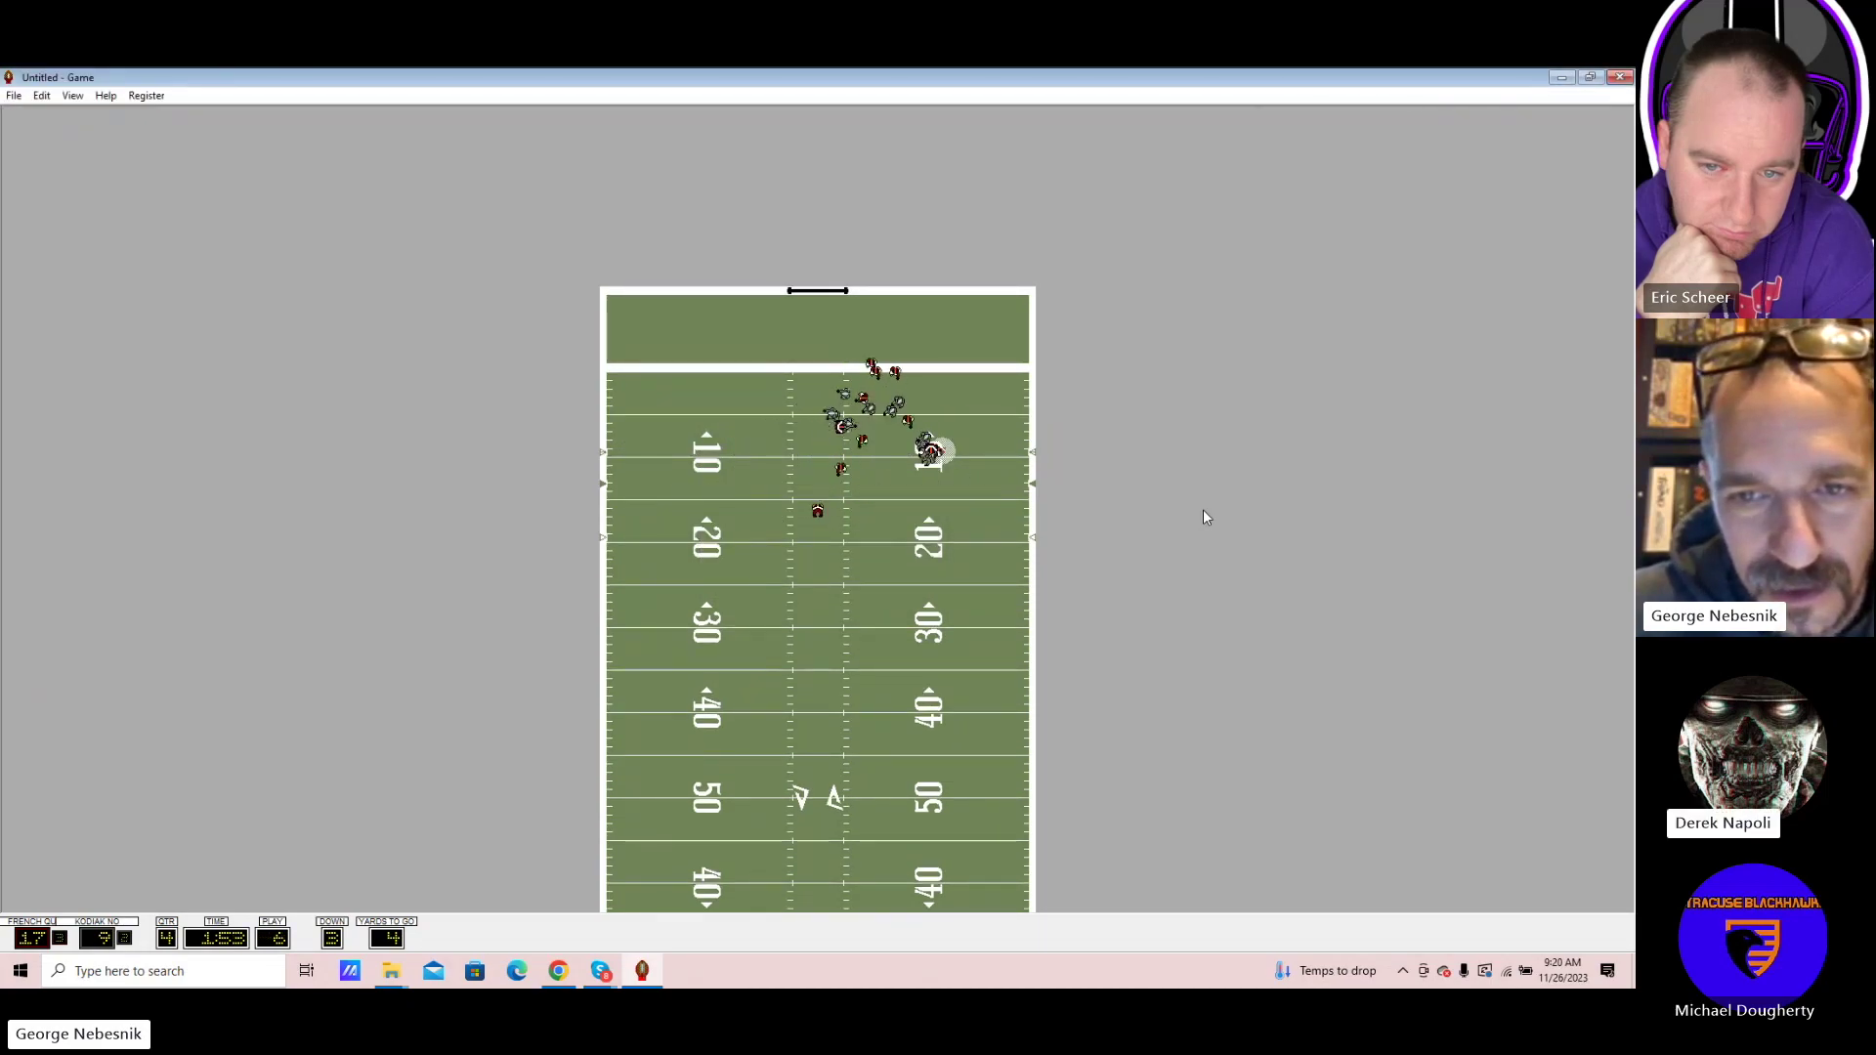
pyautogui.press('Return')
pyautogui.press('Return')
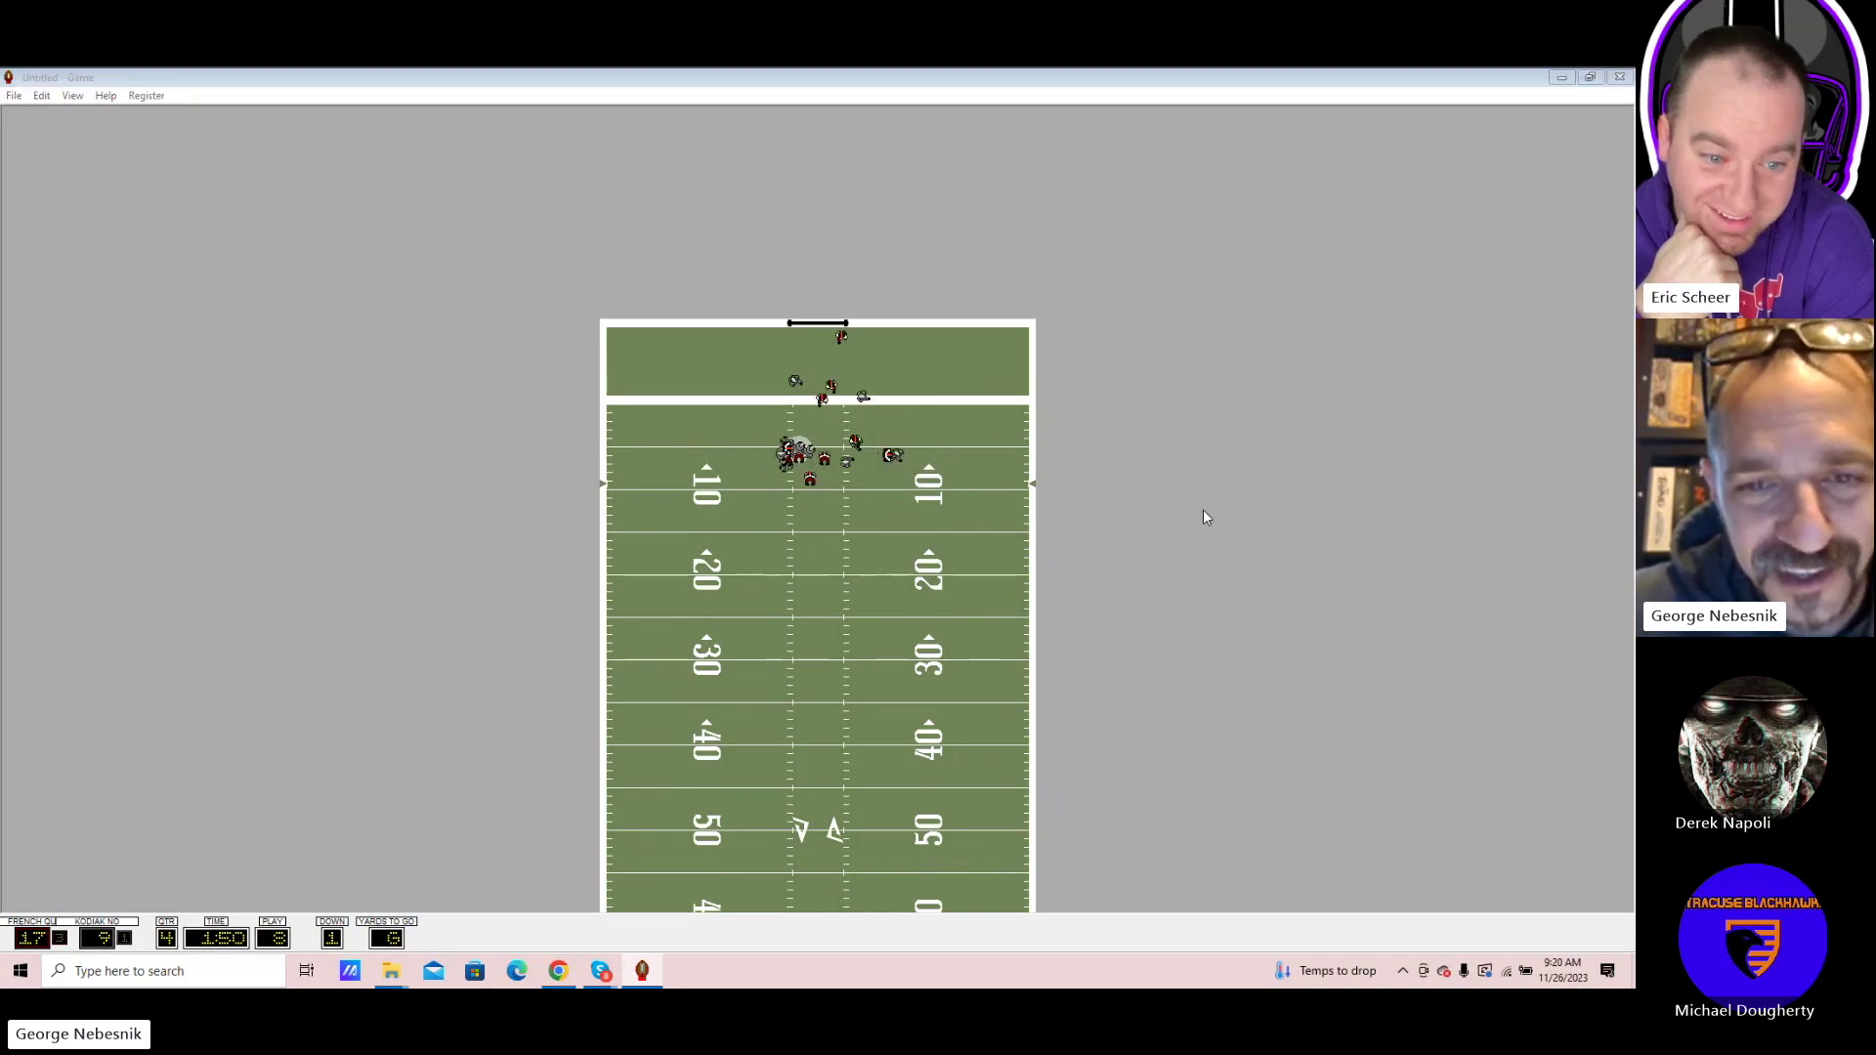
pyautogui.press('Return')
pyautogui.press('Return')
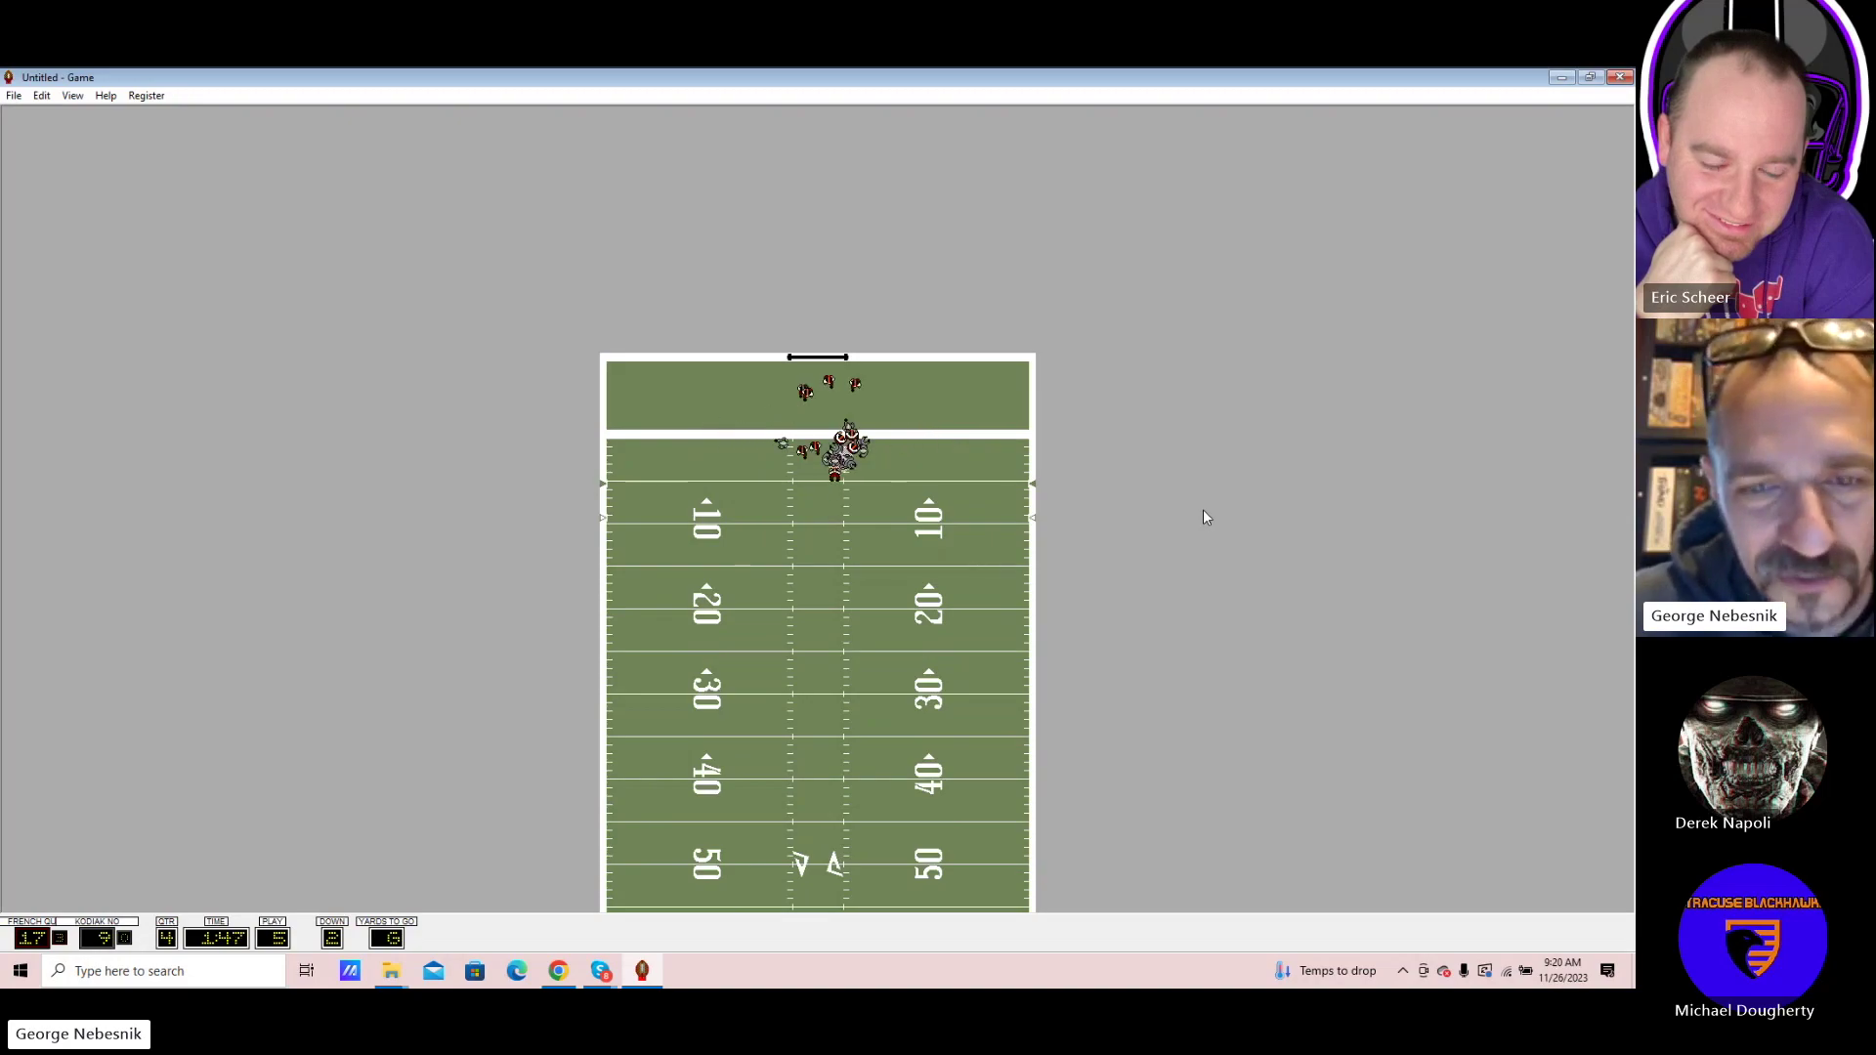
pyautogui.press('Return')
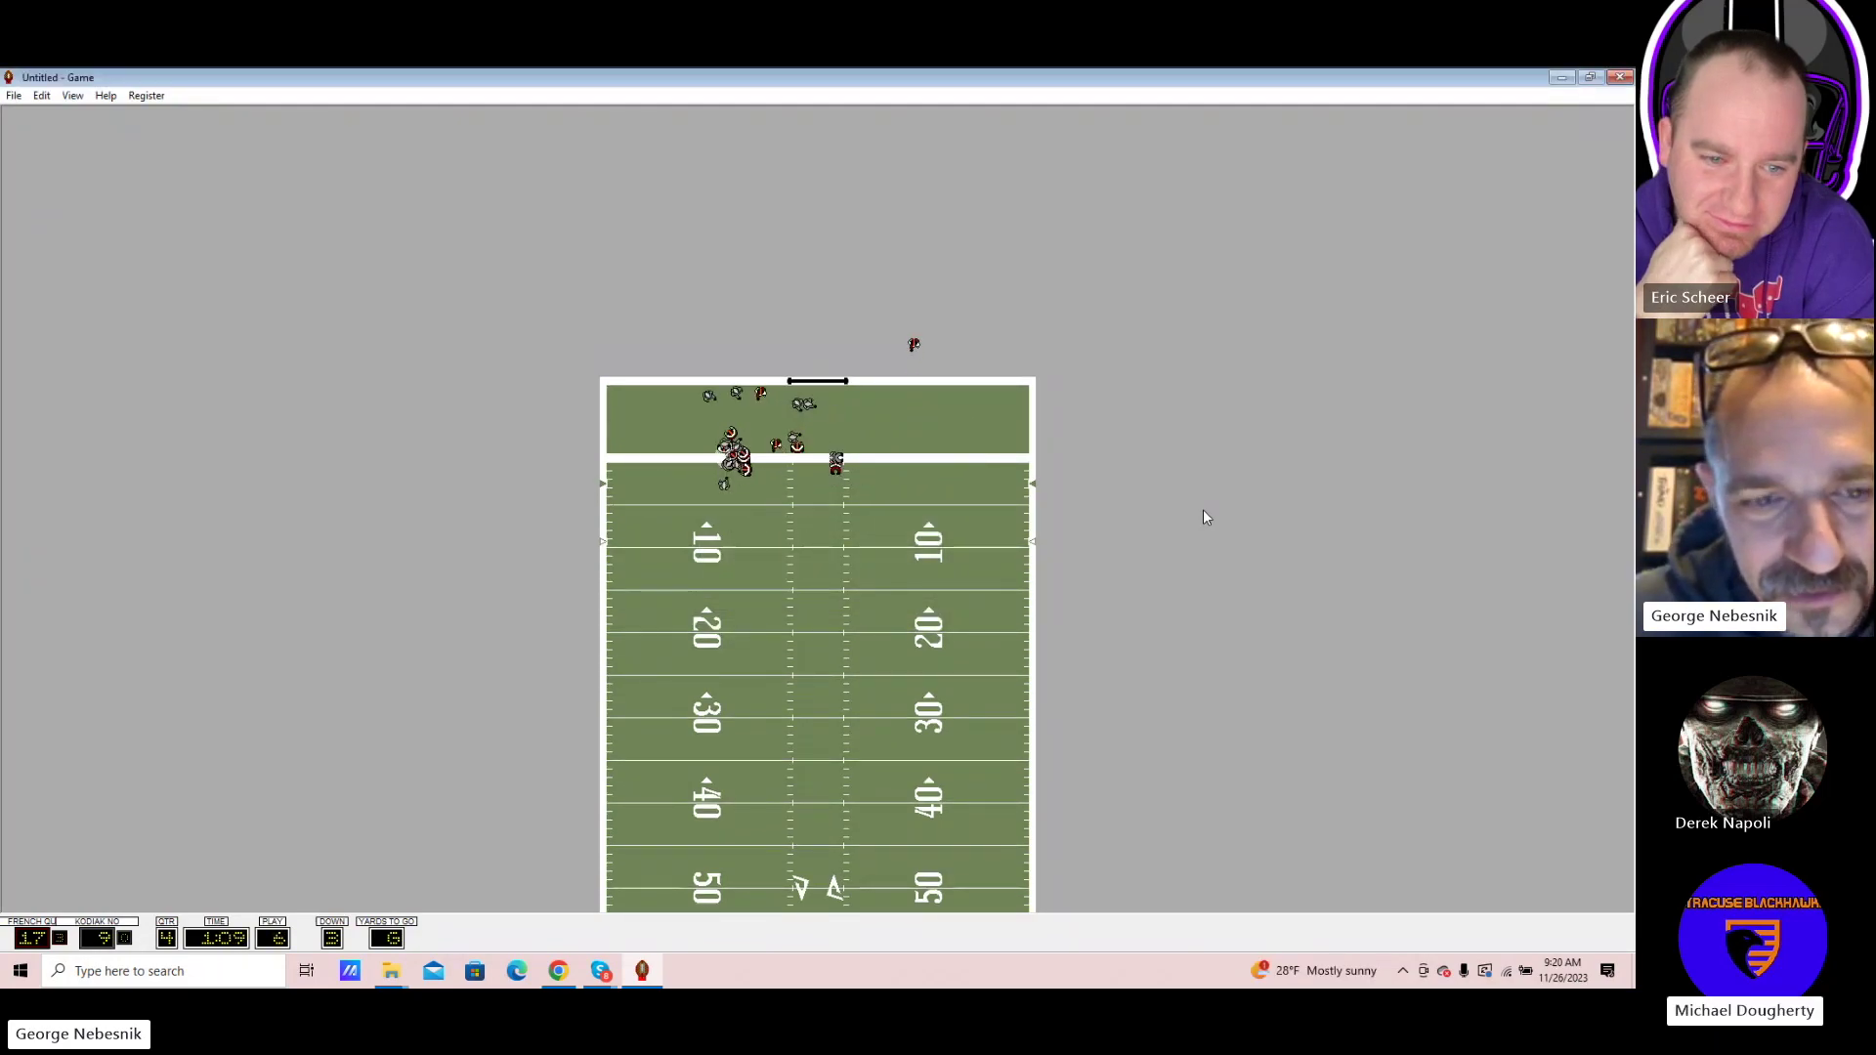
pyautogui.press('Return')
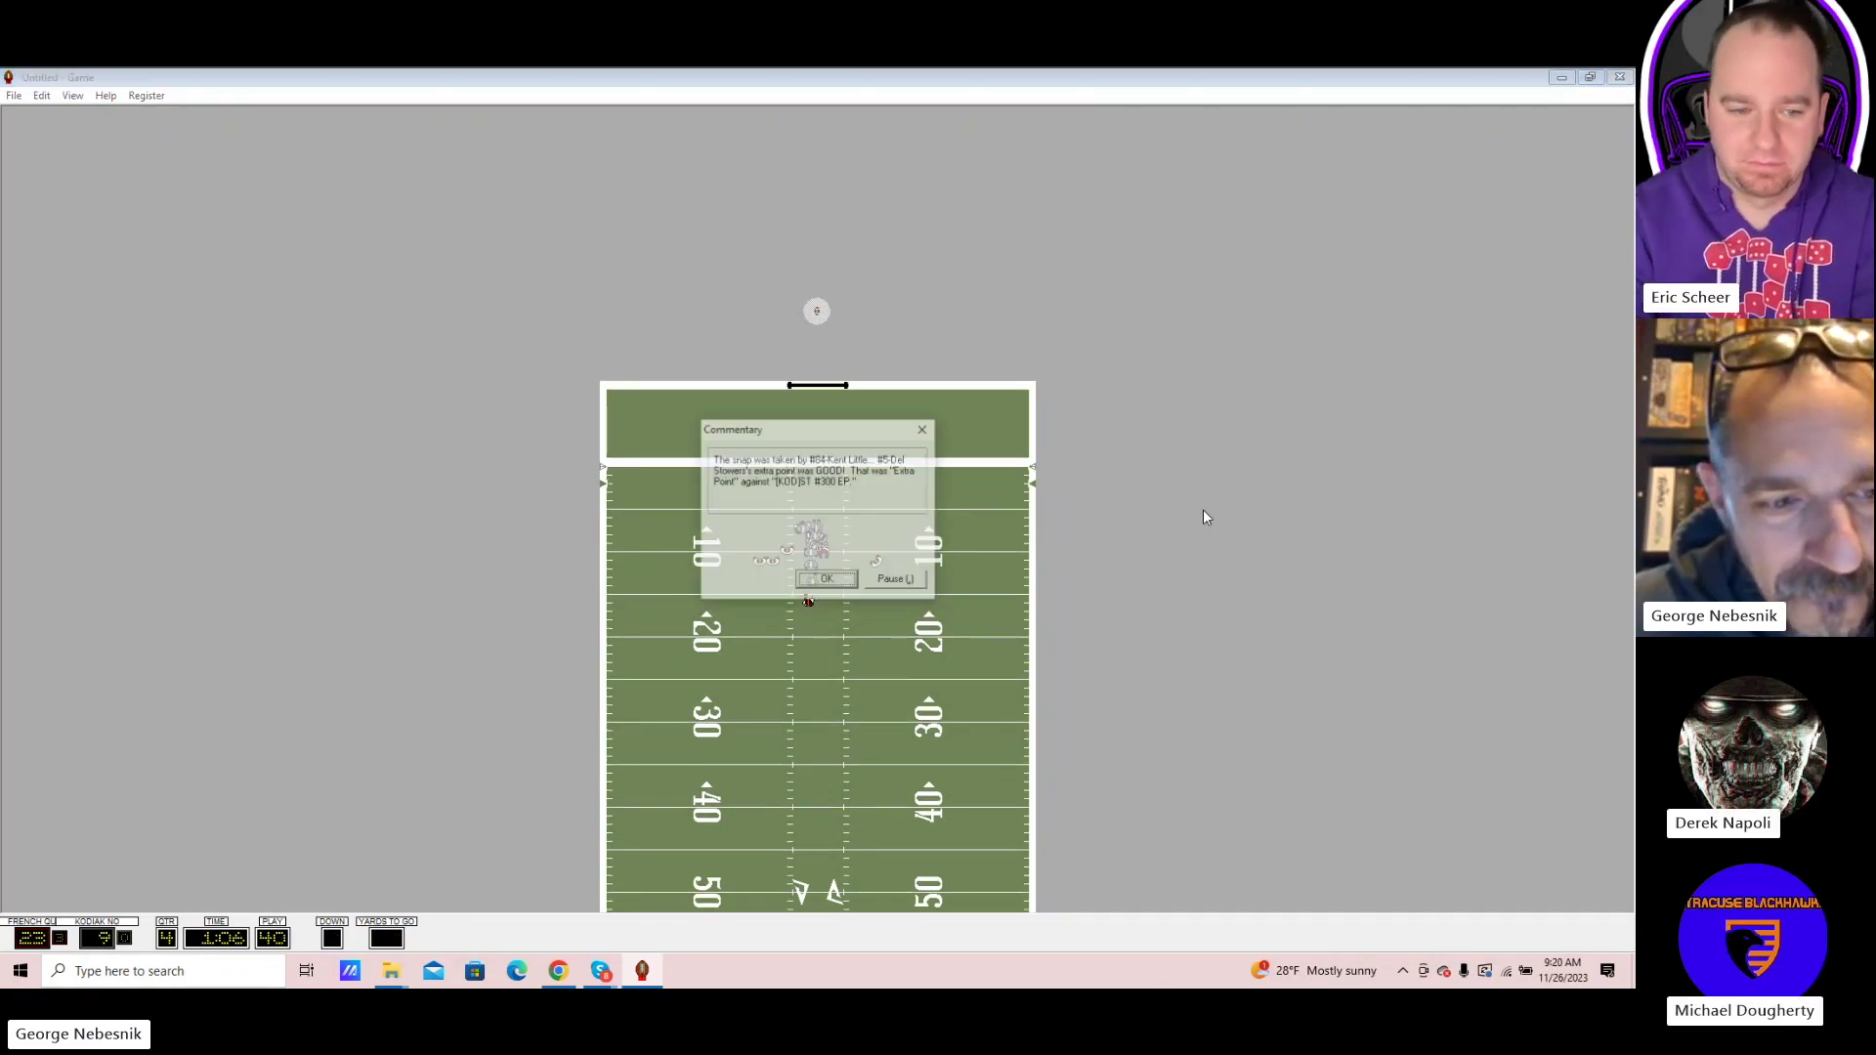
pyautogui.press('Return')
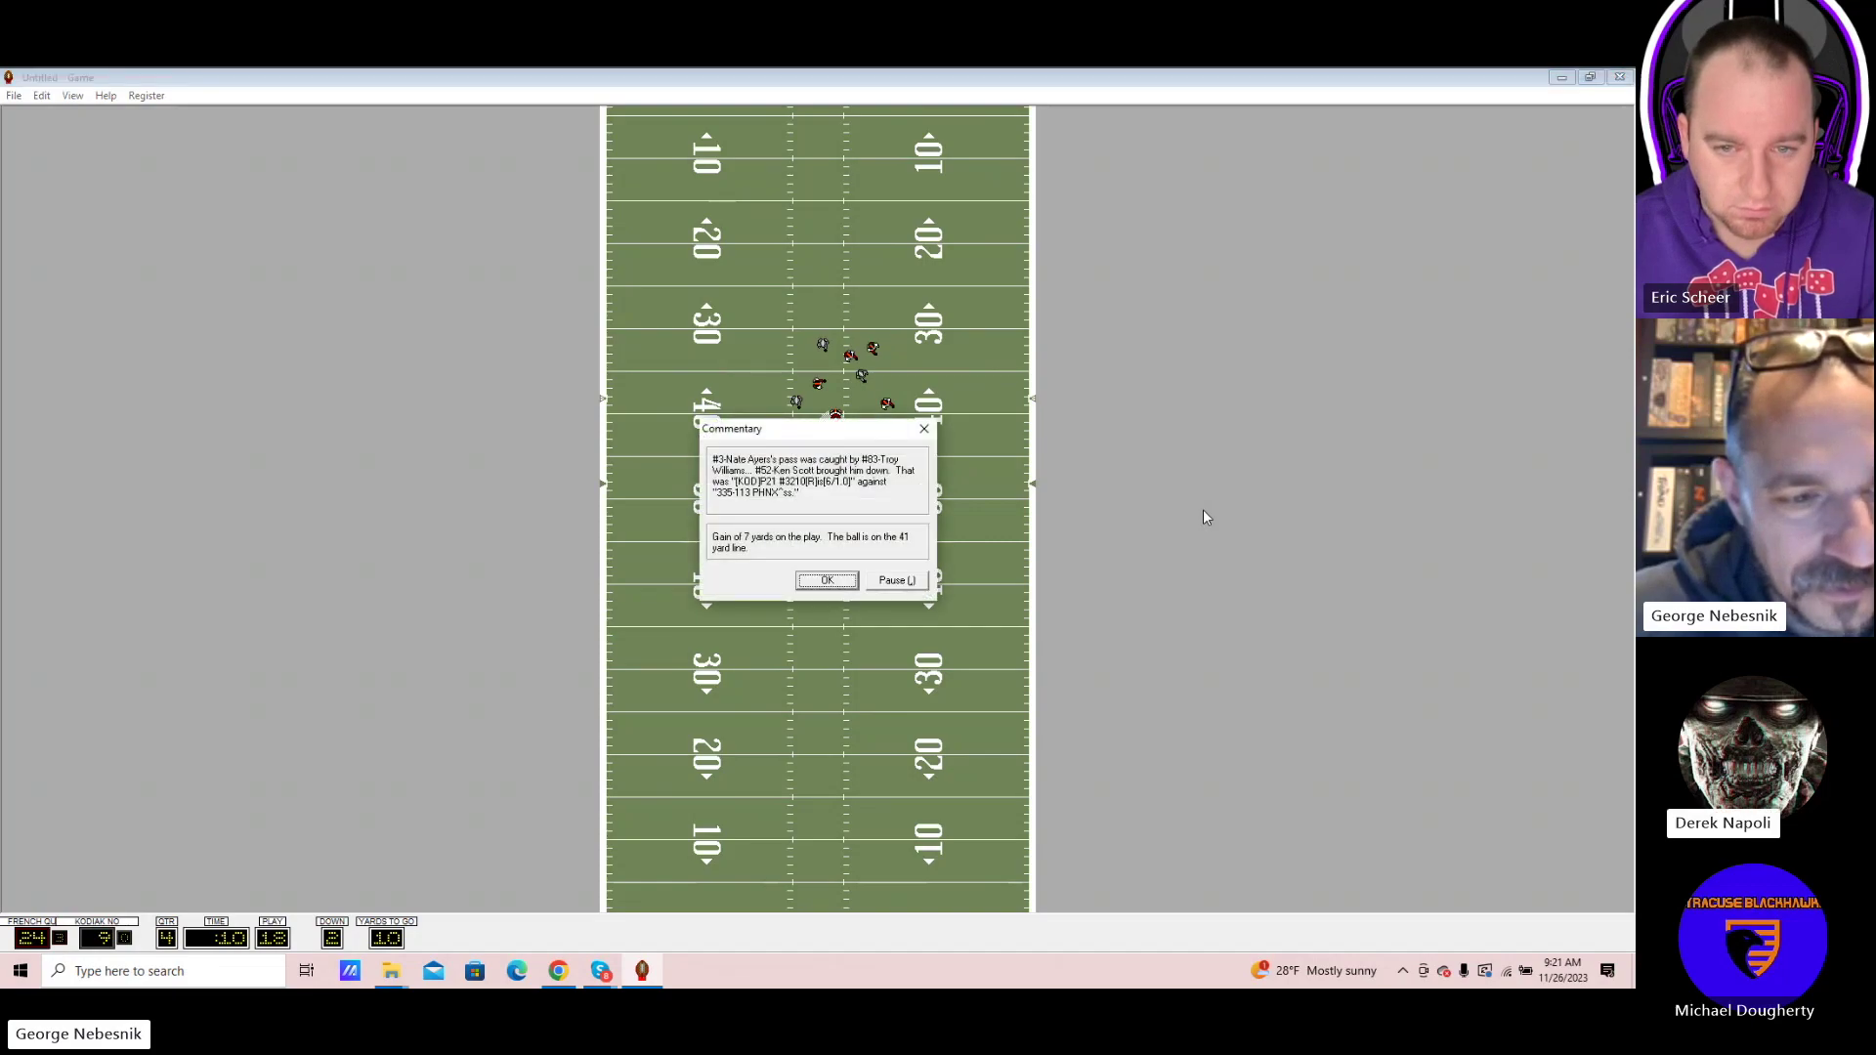
# Clear the end-of-game messages to reach final statistics showing French Quarter Phoenix winning 24–9
pyautogui.press('Return')
pyautogui.press('Return')
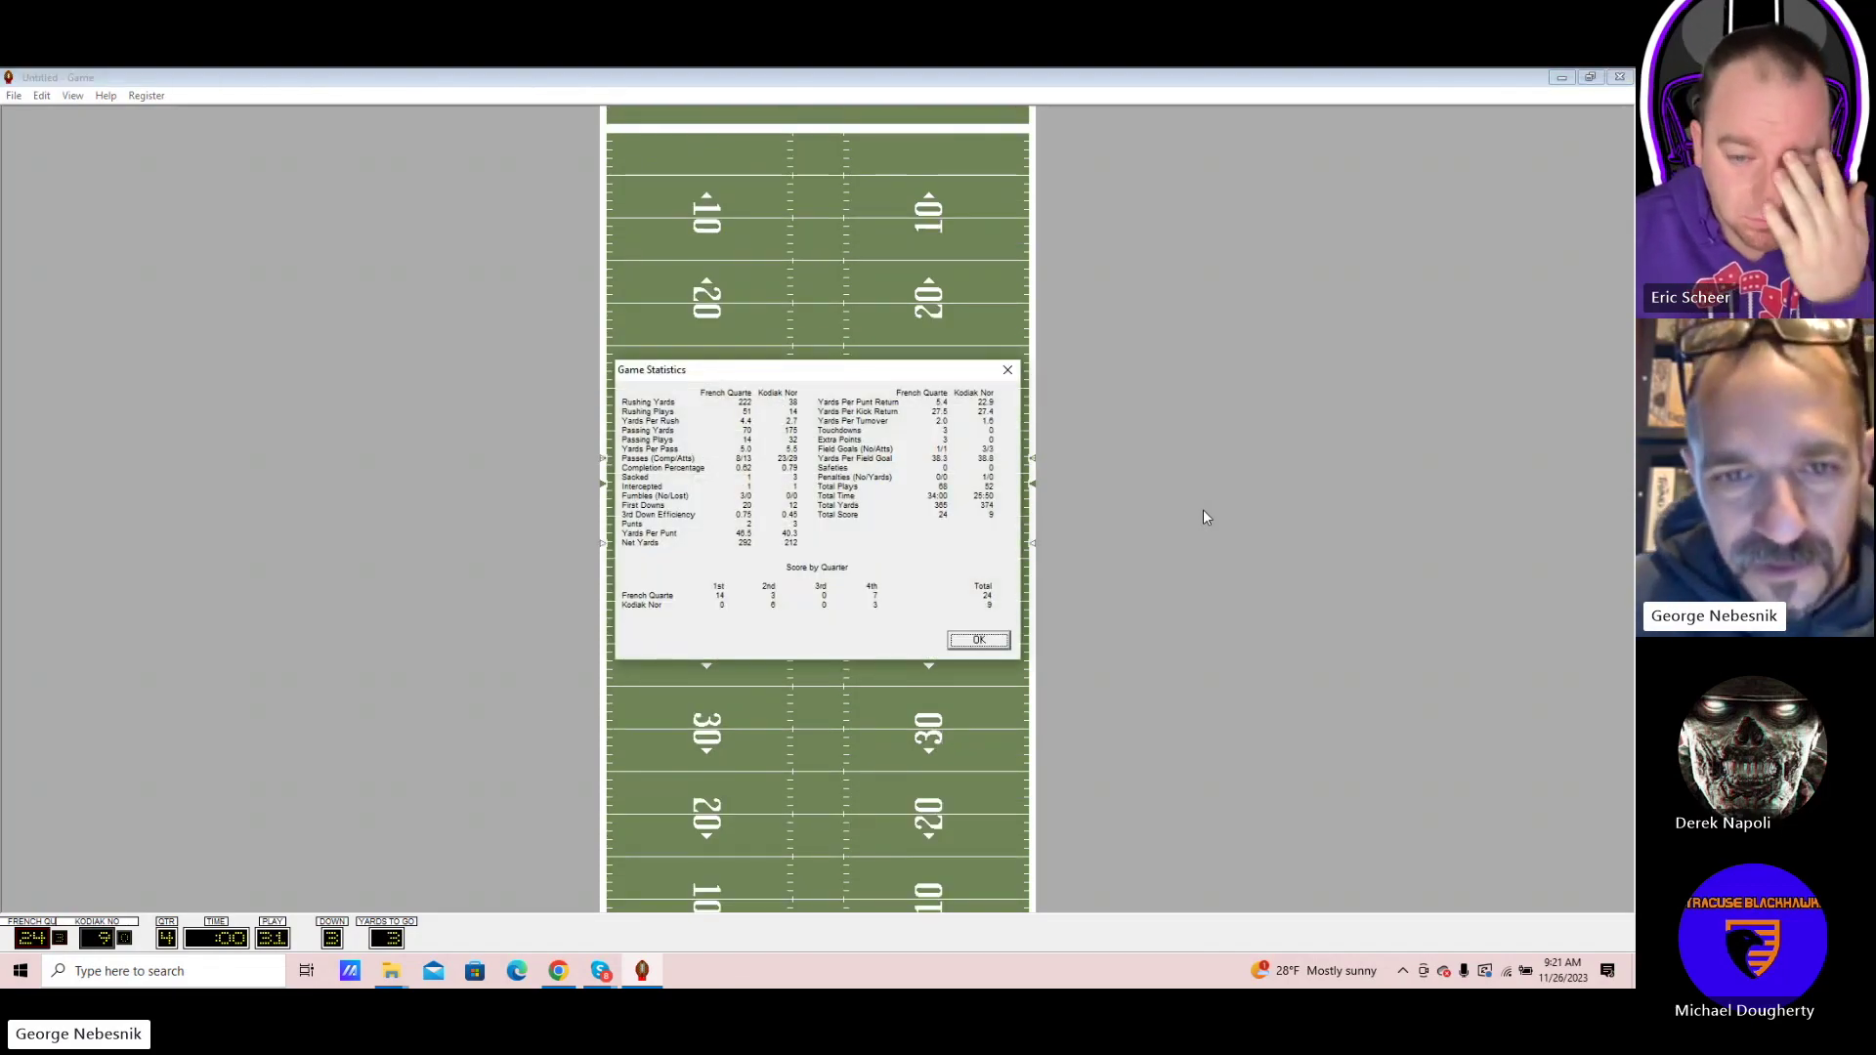
pyautogui.press('Return')
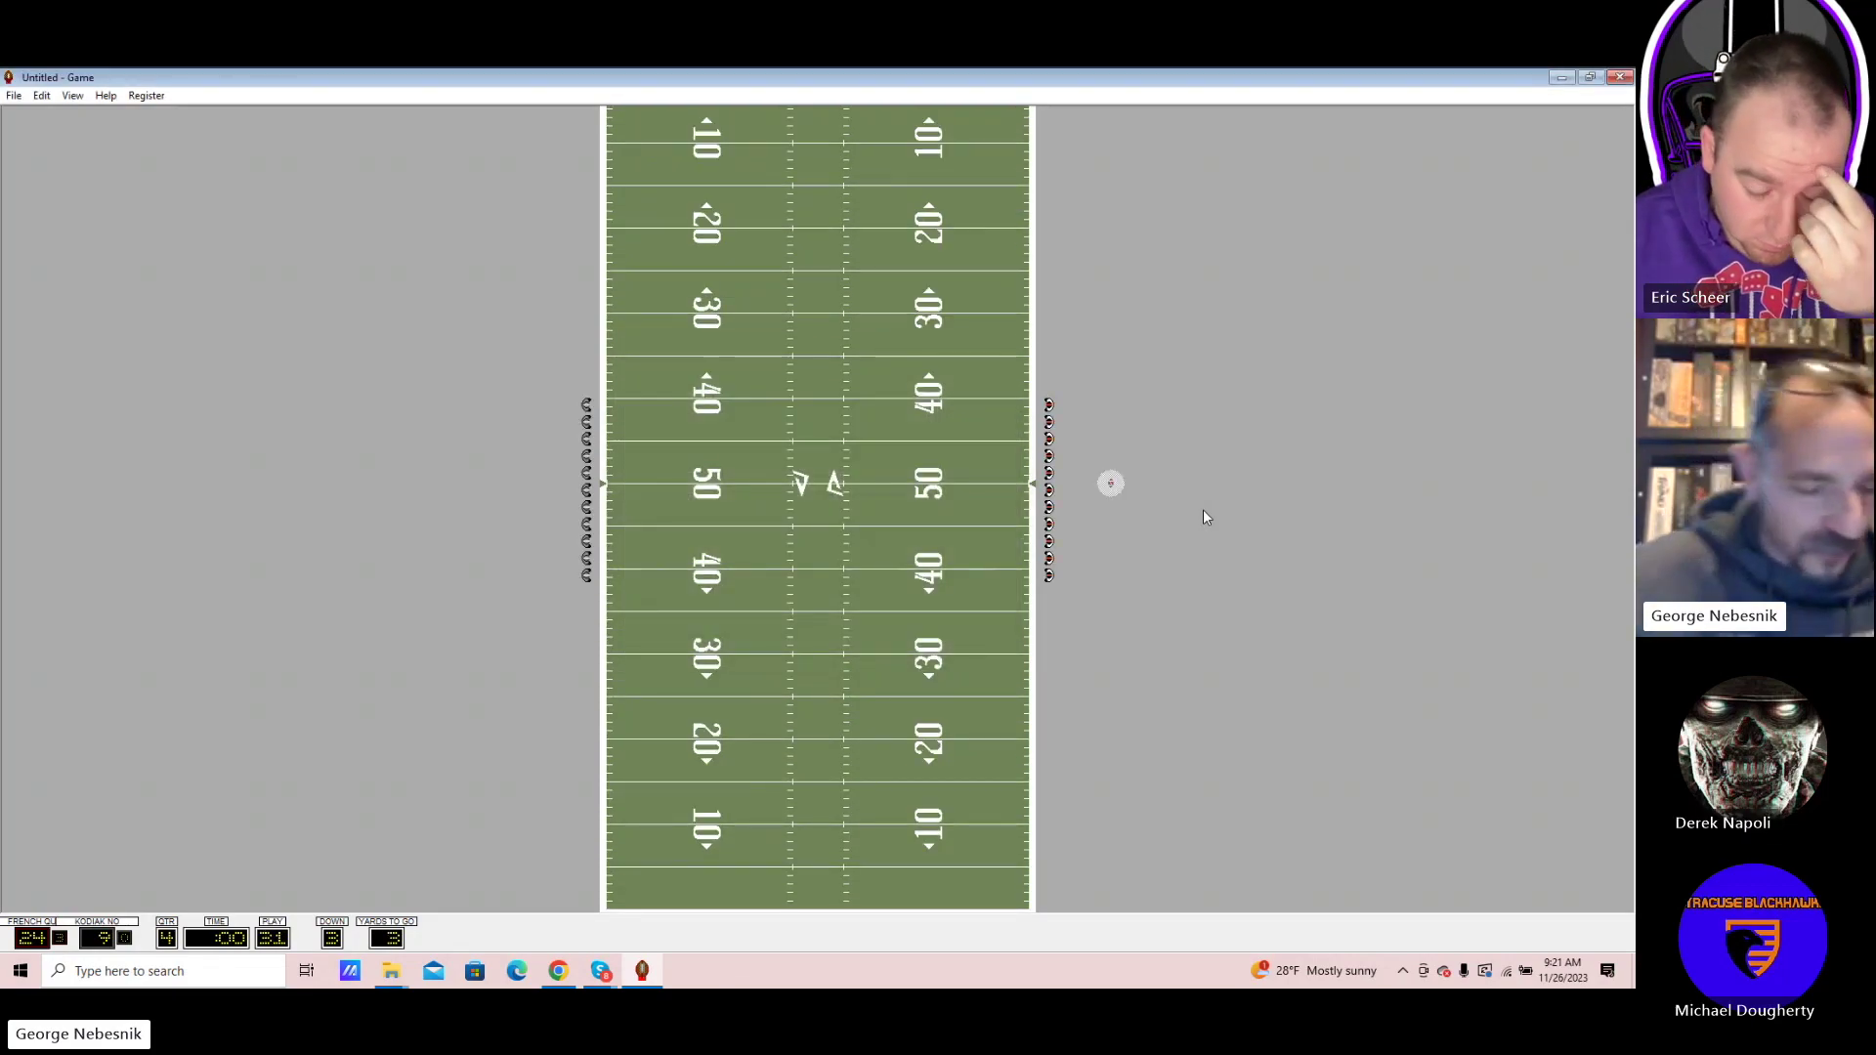